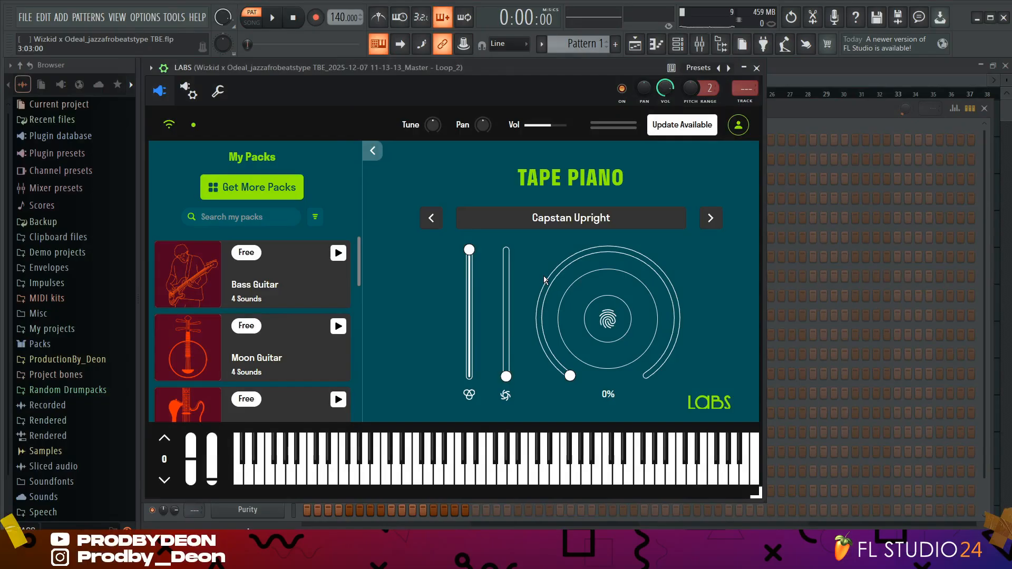
Step: Set the project tempo to 97 BPM and audition a few notes on the LABS Capstan Upright piano
right_click(339, 18)
click(457, 54)
click(488, 478)
click(419, 477)
click(393, 477)
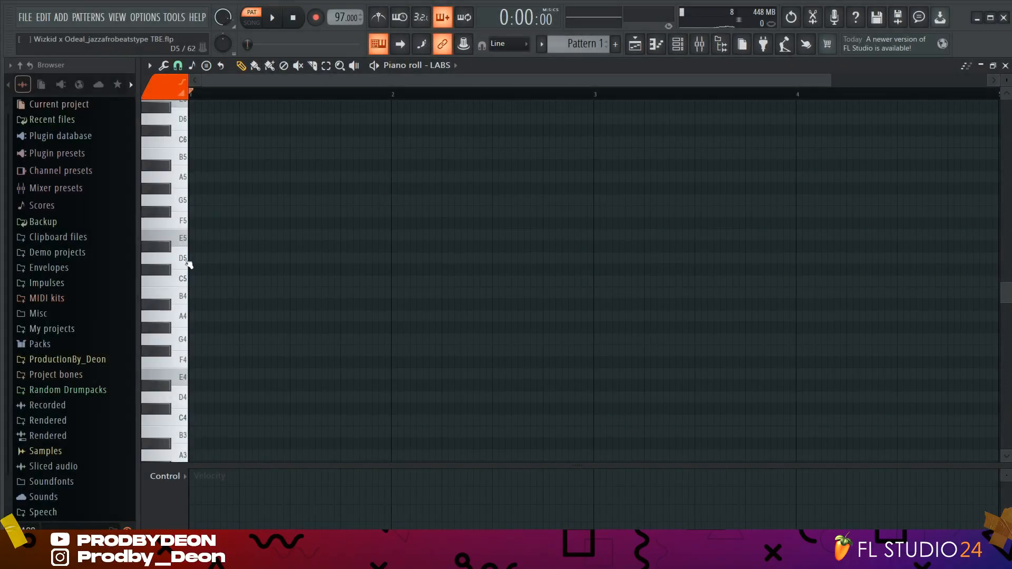
drag(187, 263, 186, 356)
click(197, 376)
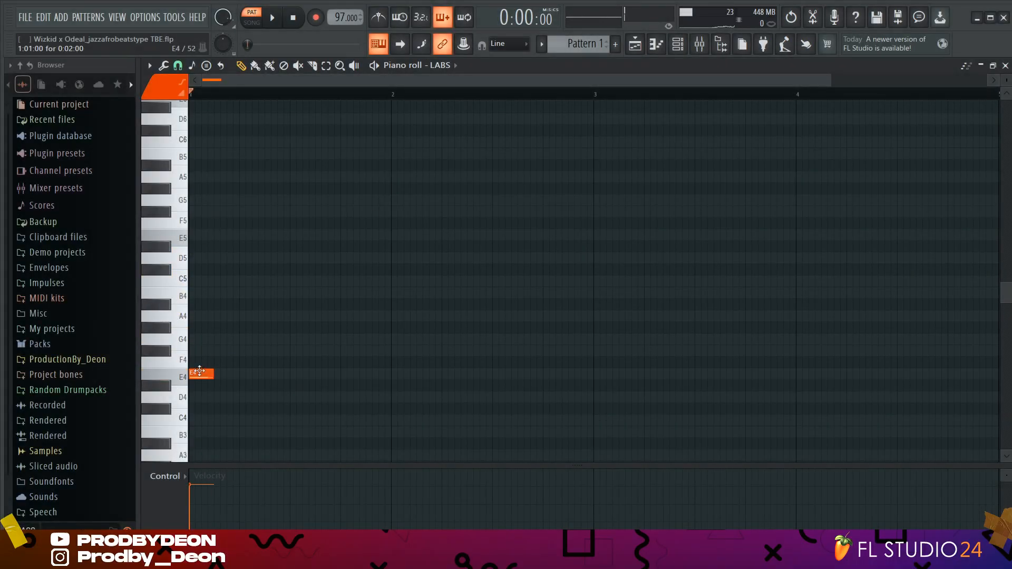
right_click(199, 373)
Step: Stamp a Minor 9th chord rooted on E4 at bar 1 and lengthen its notes to 1:02:00
click(150, 66)
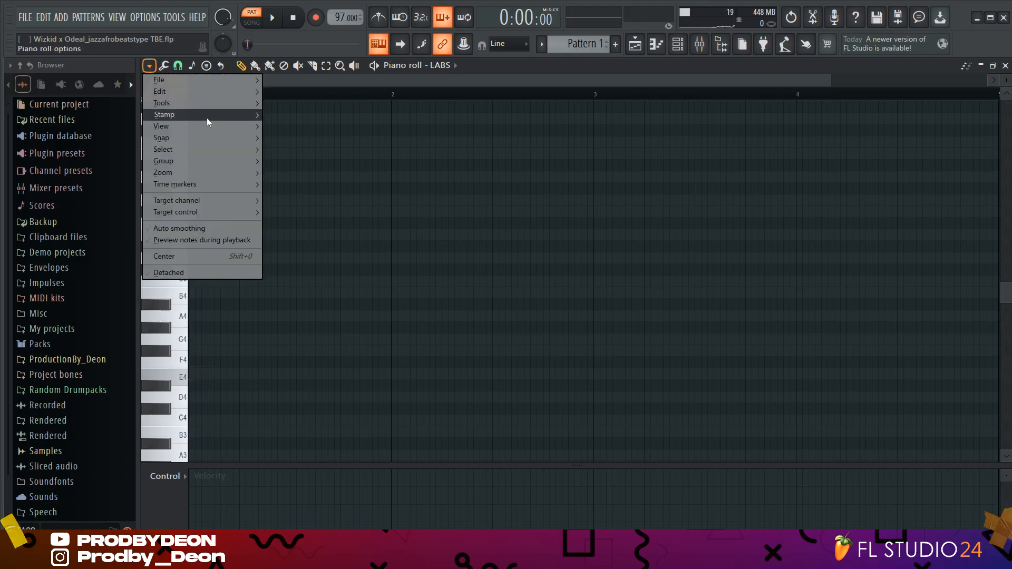
mouse_move(207, 118)
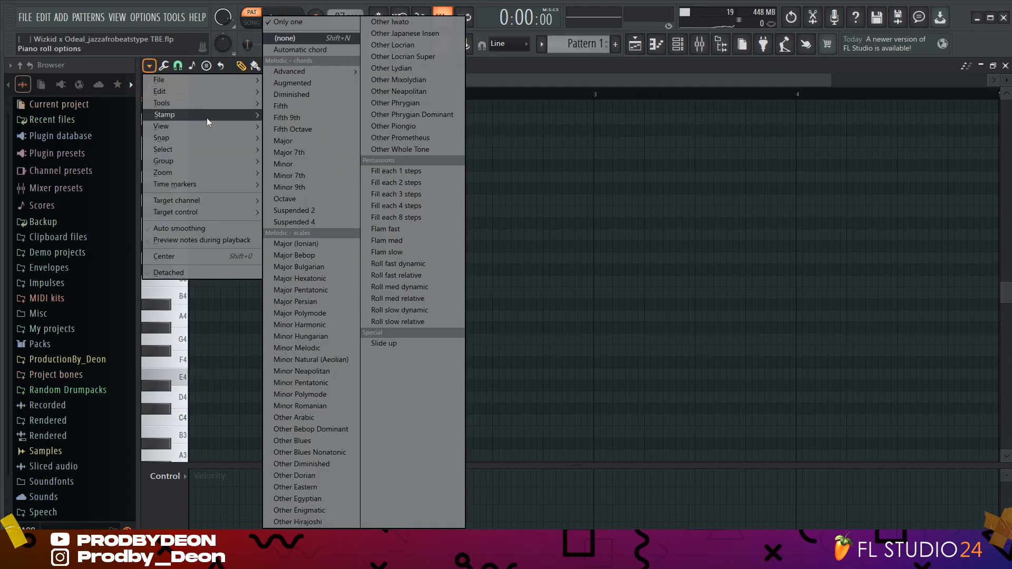
click(300, 189)
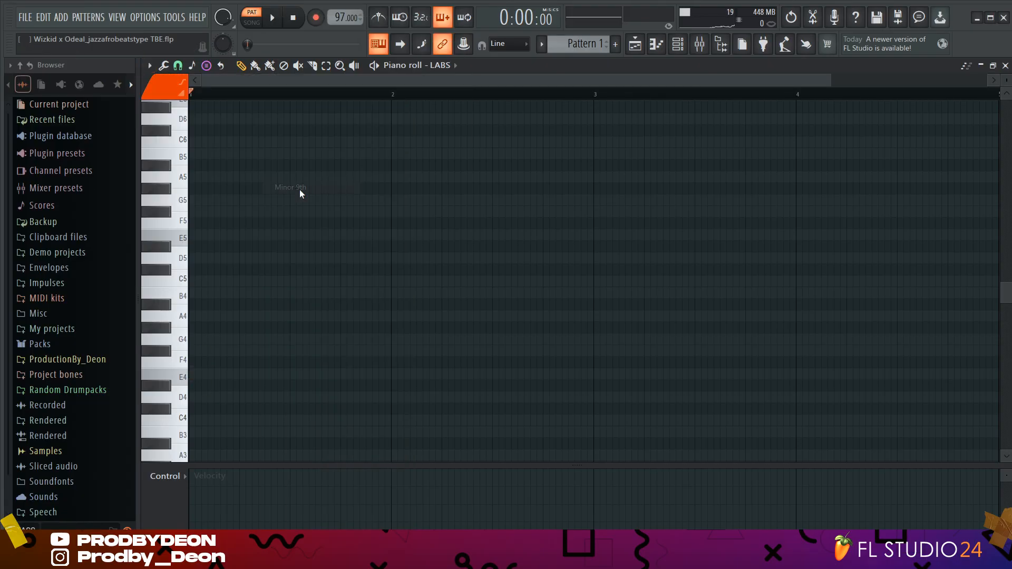
click(208, 375)
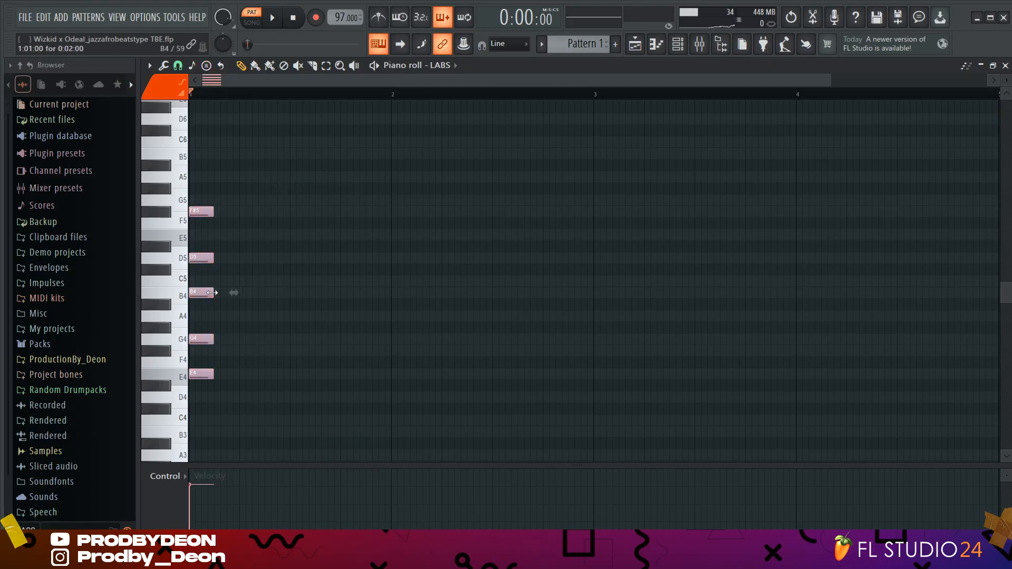
drag(212, 293, 416, 292)
Step: Play back the stamped chord and delete all of its notes
key(space)
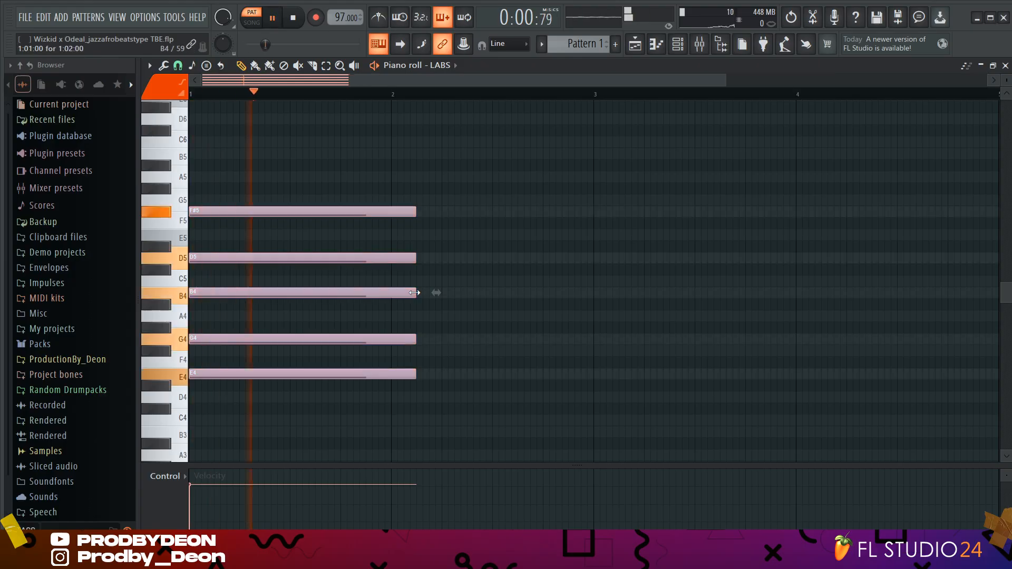
key(space)
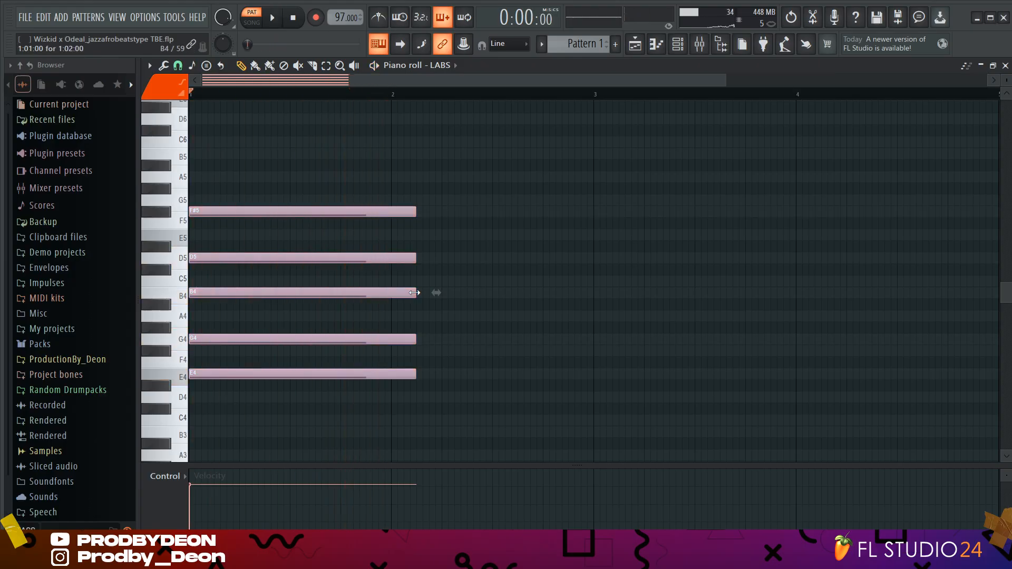
key(ctrl+a)
key(Delete)
Step: Draw the first chord by hand at bar 1 with the notes E4, G4, B4, D5 and F#5
click(228, 374)
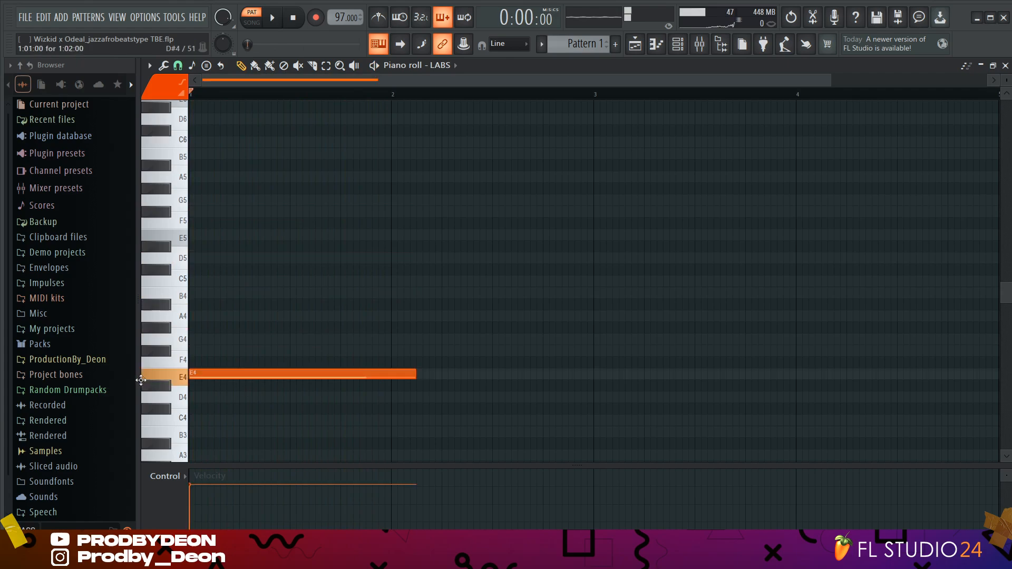
click(227, 339)
drag(229, 319, 200, 291)
click(204, 260)
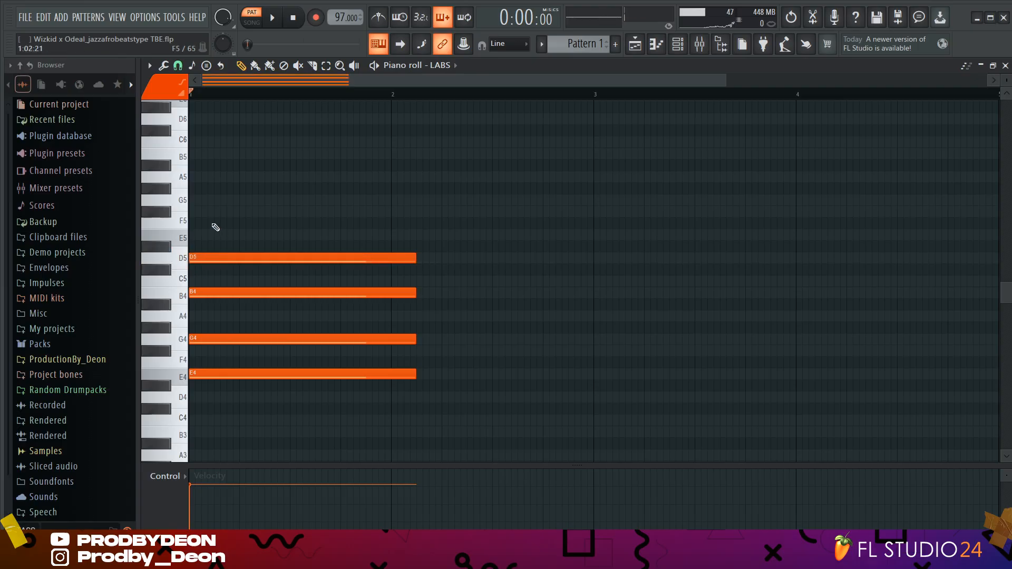
click(208, 211)
Step: Draw a second chord of G3, B3, D4, F#4 and A4 from 1:07:00 to bar 3, trimming the first chord to its start
click(266, 398)
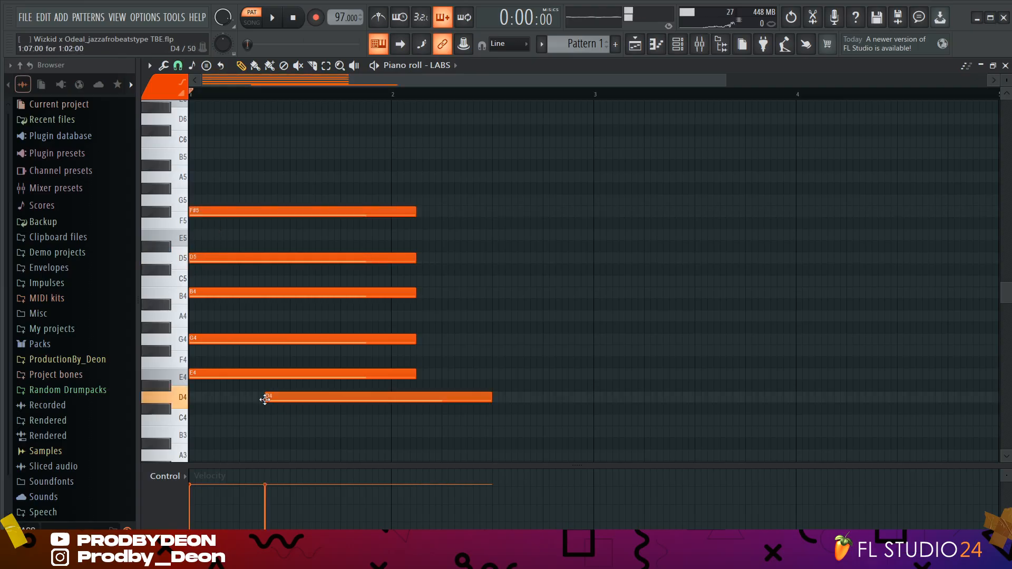
scroll(298, 374, down, 5)
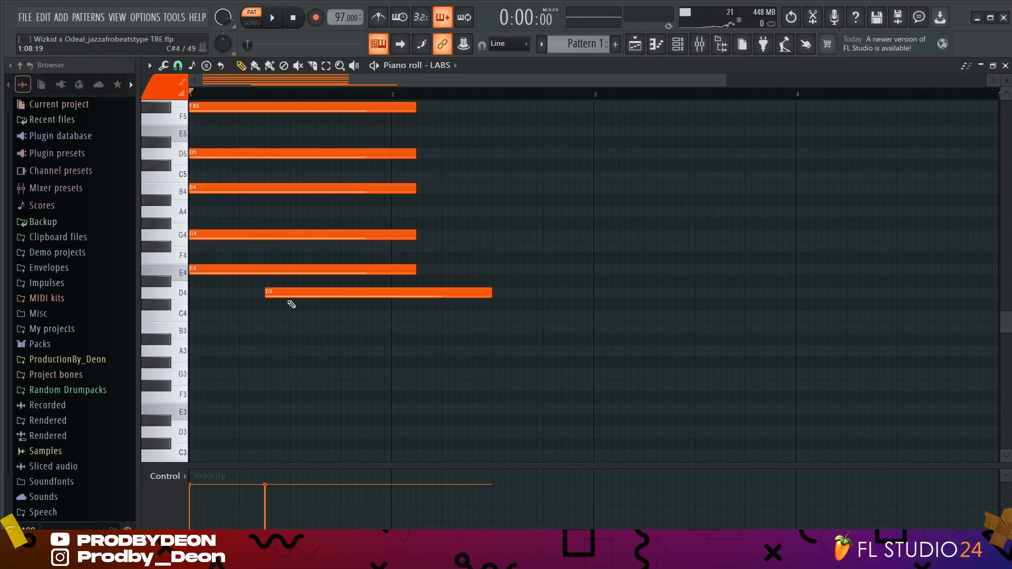
key(ctrl+l)
drag(332, 293, 265, 291)
click(335, 351)
click(267, 246)
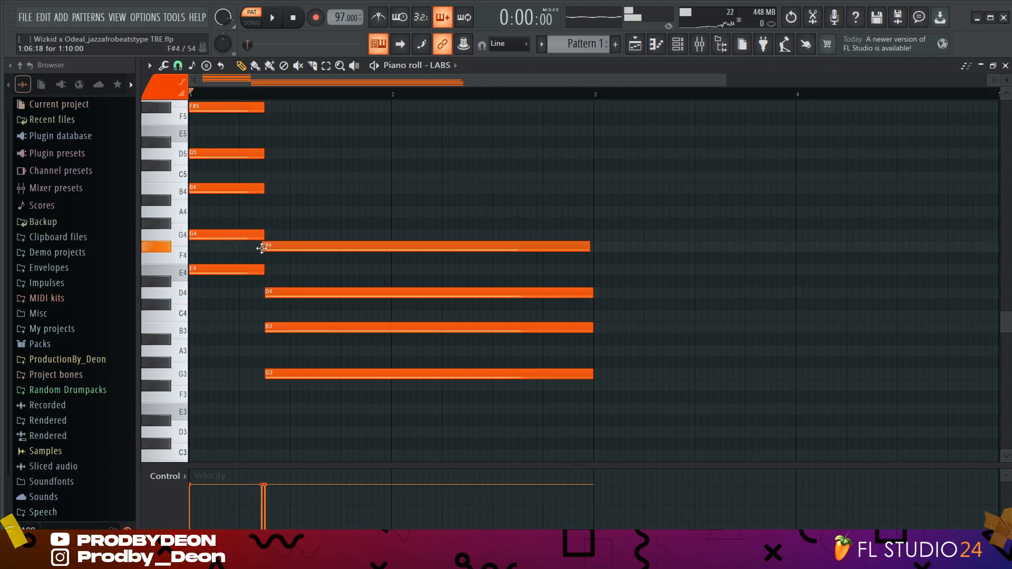
click(264, 215)
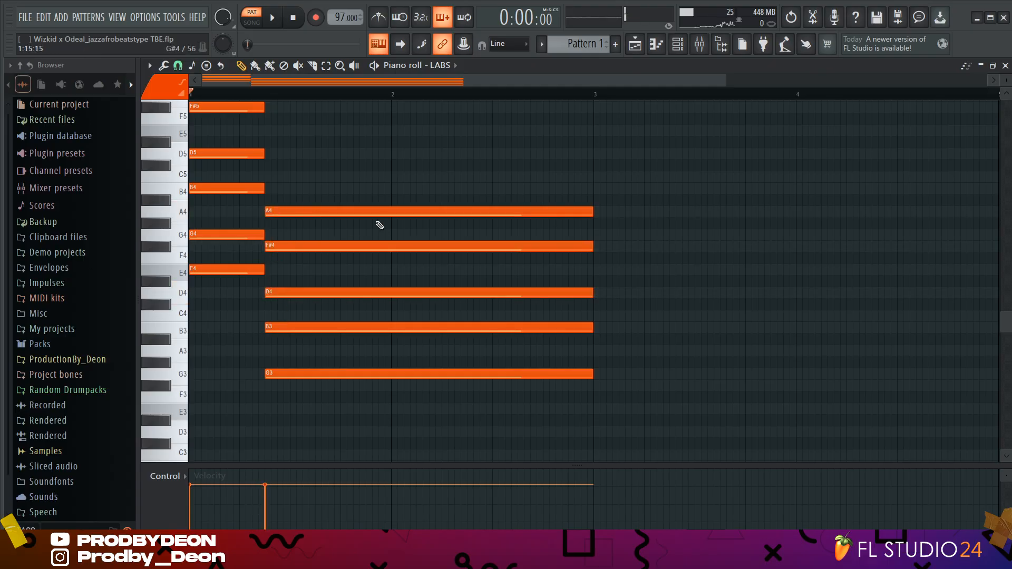
Step: Switch playback to song mode and listen to the LABS chord progression
key(space)
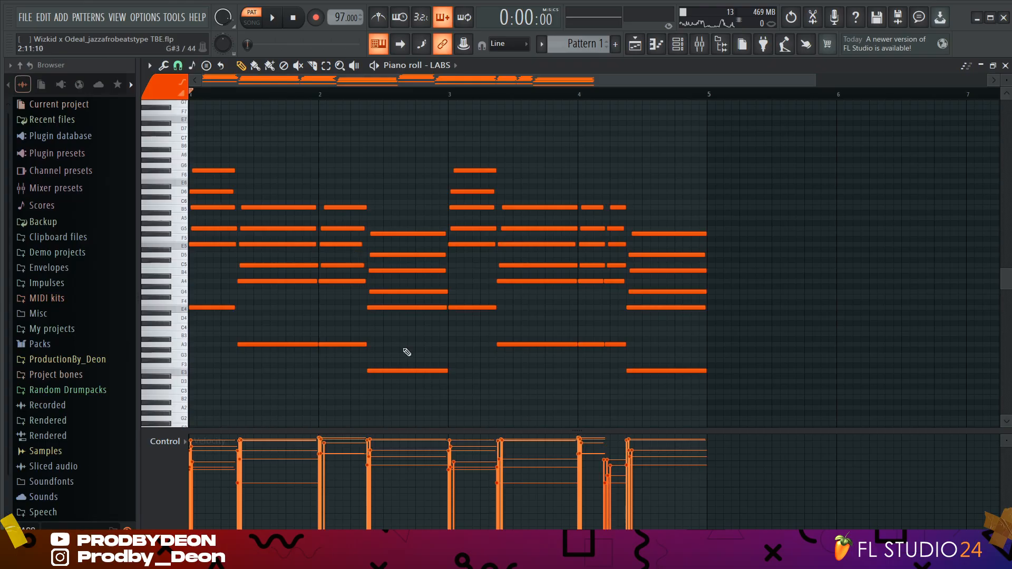
click(252, 22)
click(274, 19)
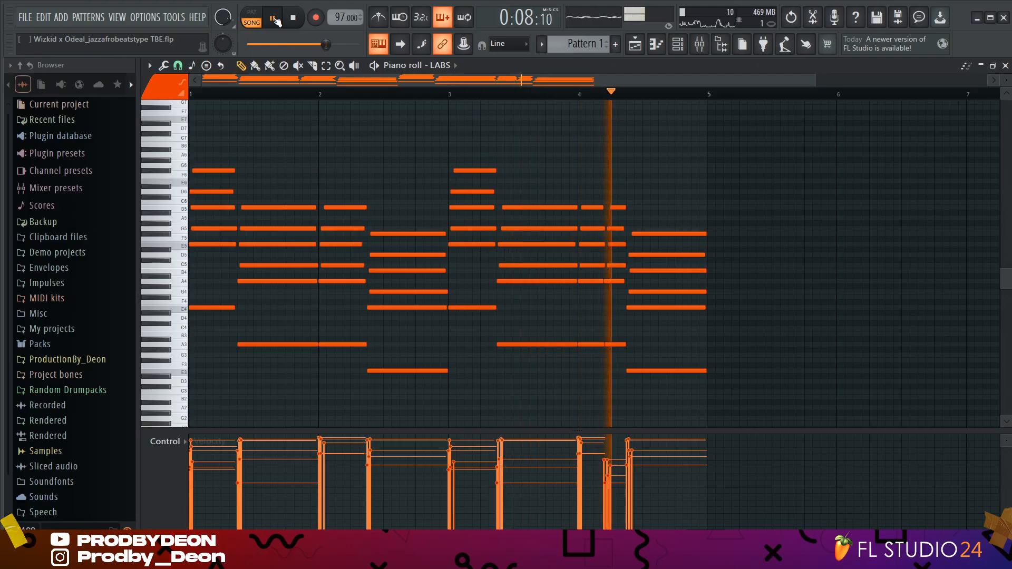
key(space)
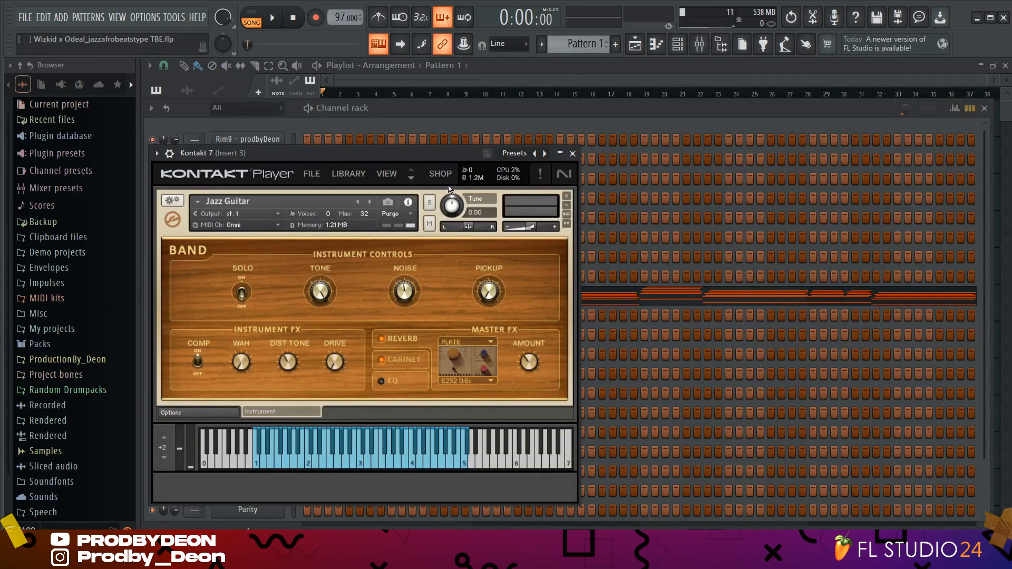
Step: Paste the LABS chord notes into the Kontakt 7 channel and open its piano roll
click(574, 154)
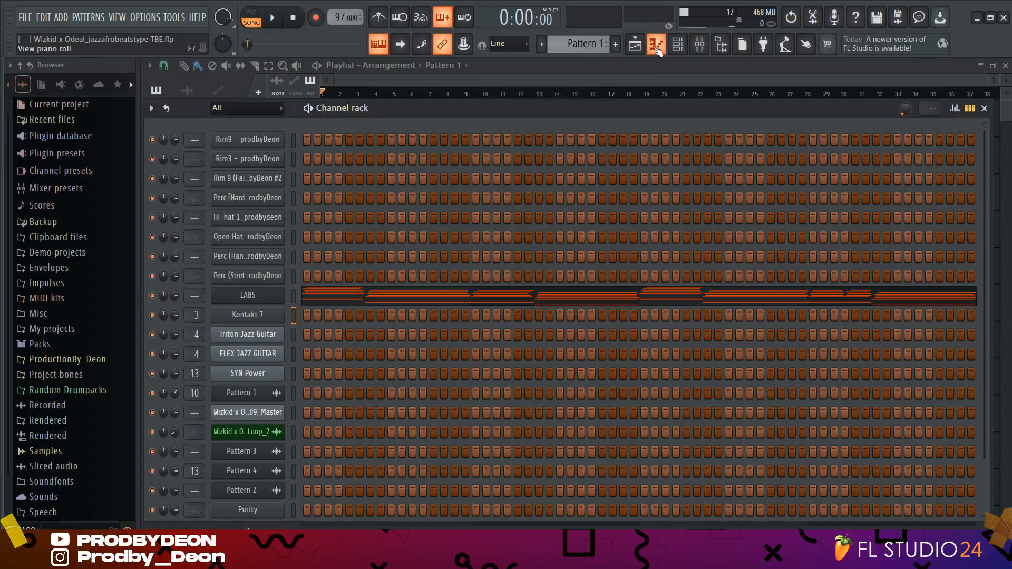
right_click(264, 319)
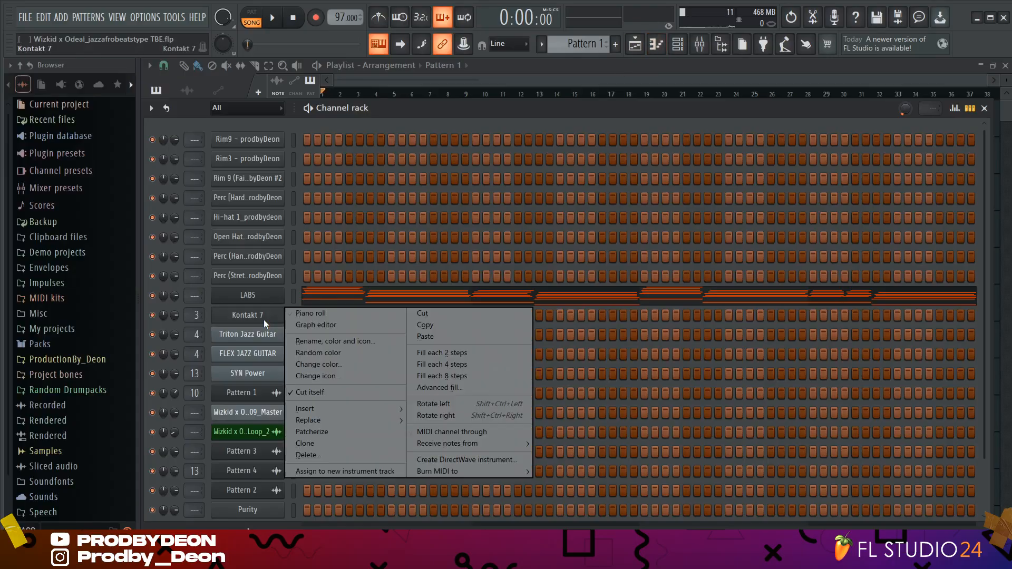
click(421, 337)
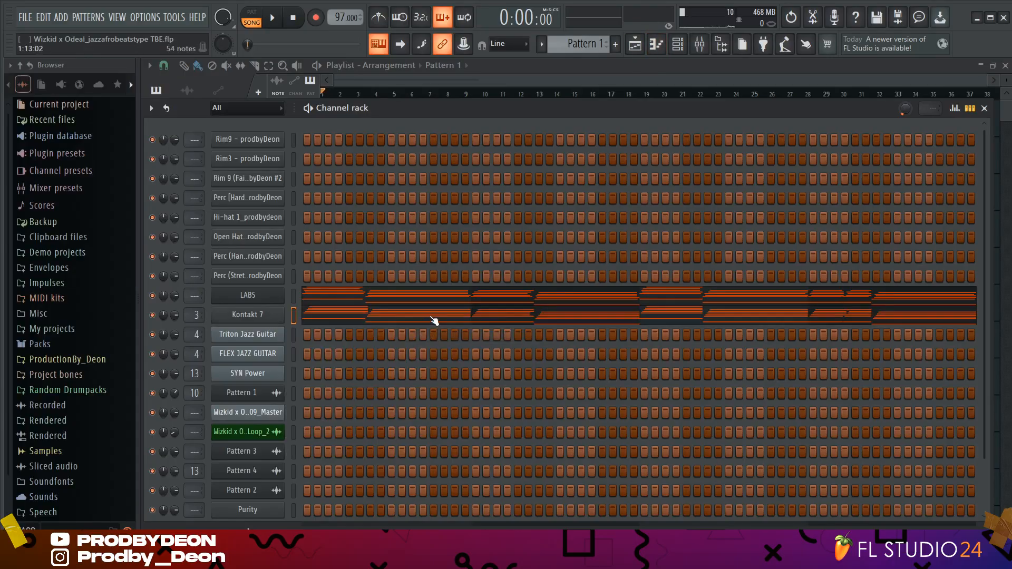
click(433, 319)
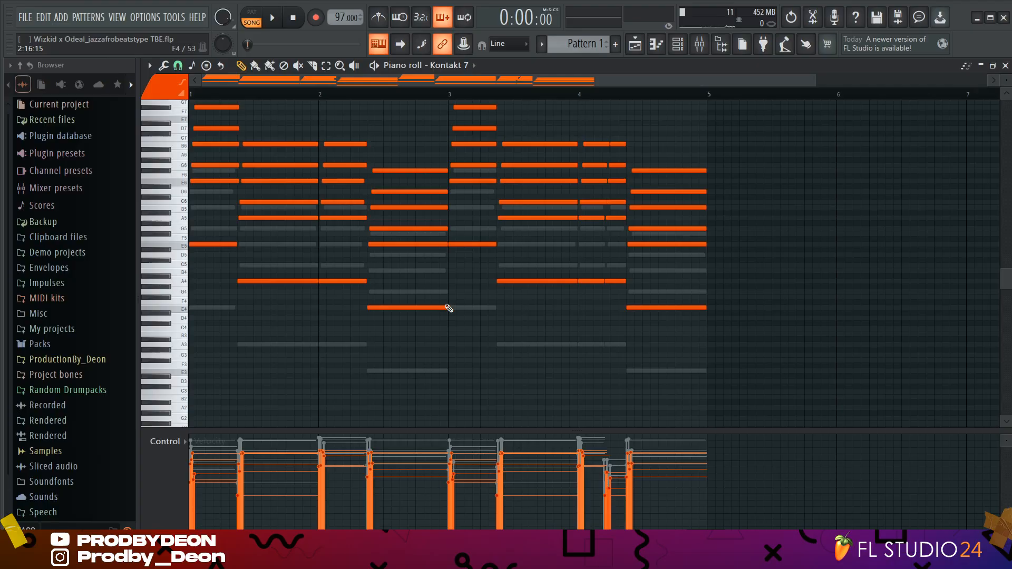
Step: Try the Kontakt 7 chords an octave lower, return them to the higher octave and play them with the LABS part
key(ctrl+Down)
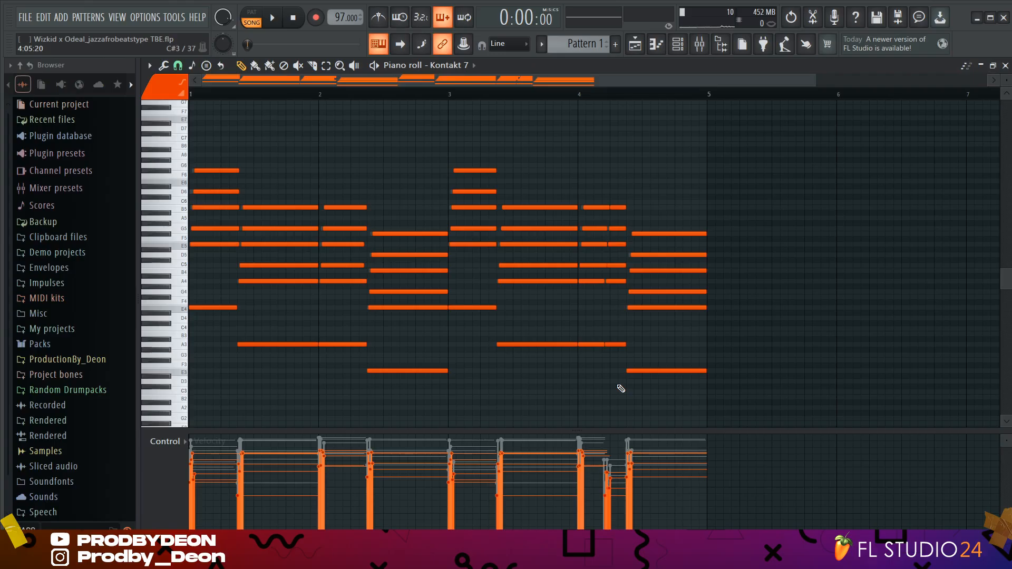
key(ctrl+Up)
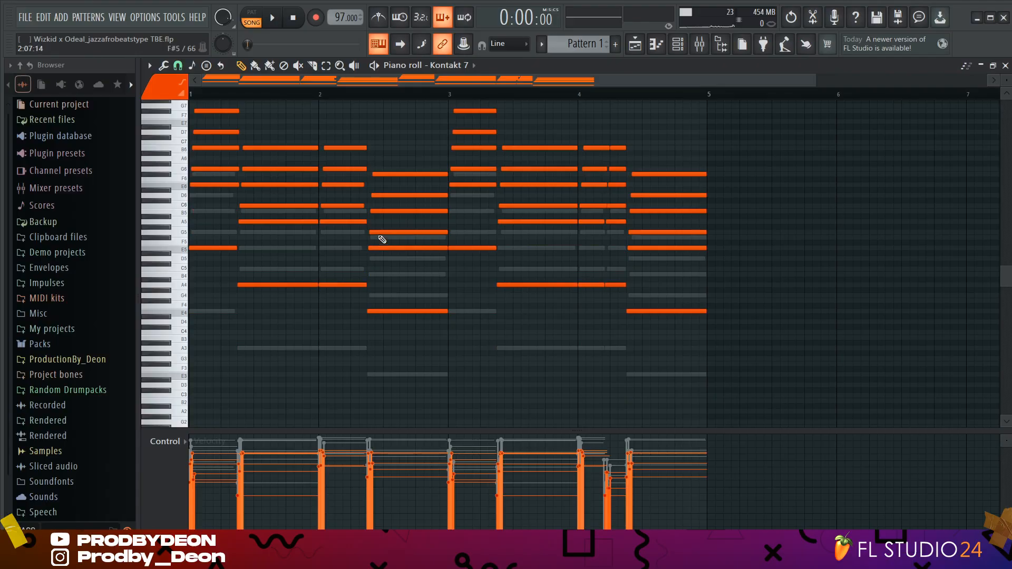
click(273, 19)
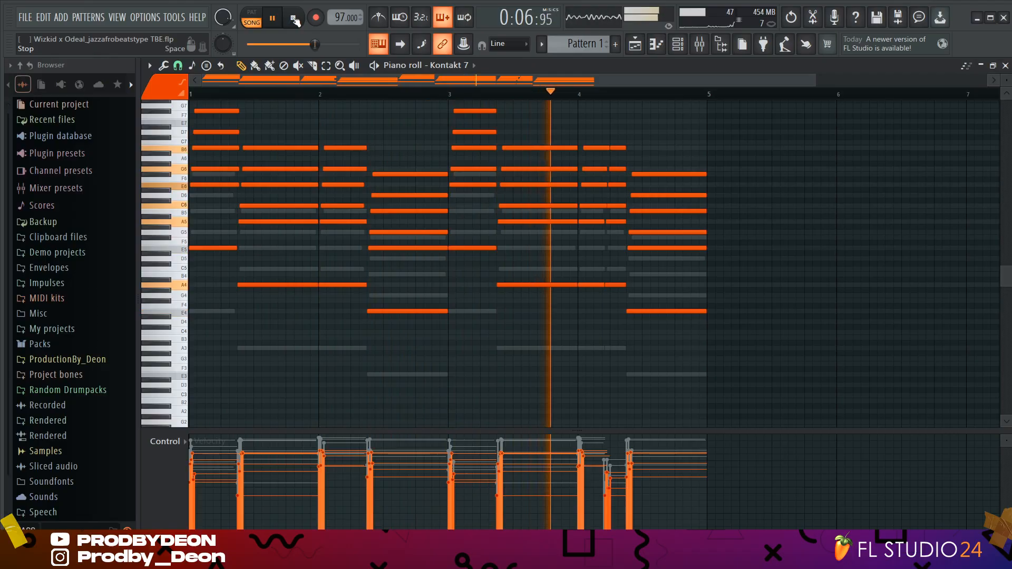
click(294, 20)
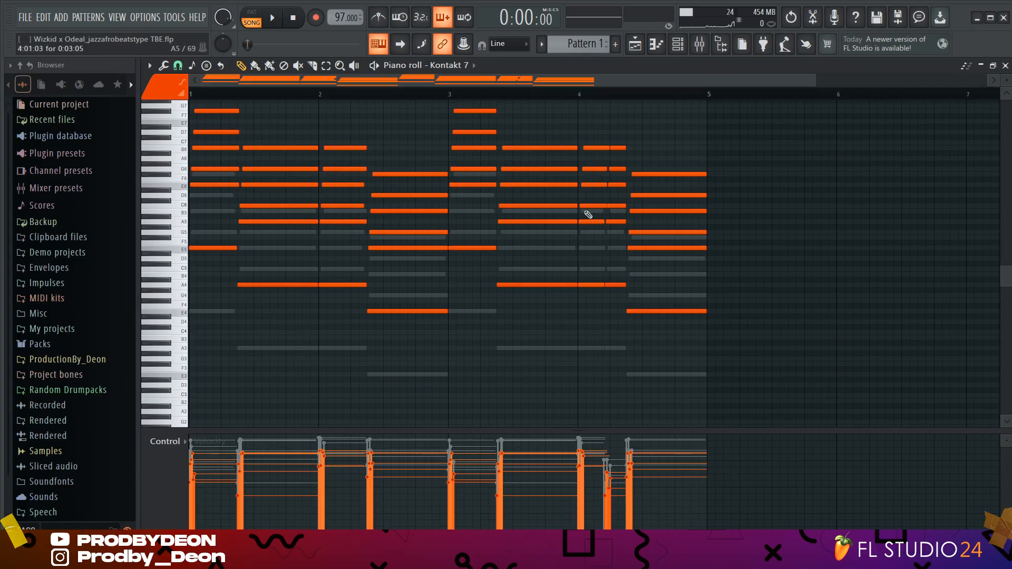
Step: Lower the time-stretching pitch of the Pattern 2 audio clip in the playlist and play it back
click(636, 44)
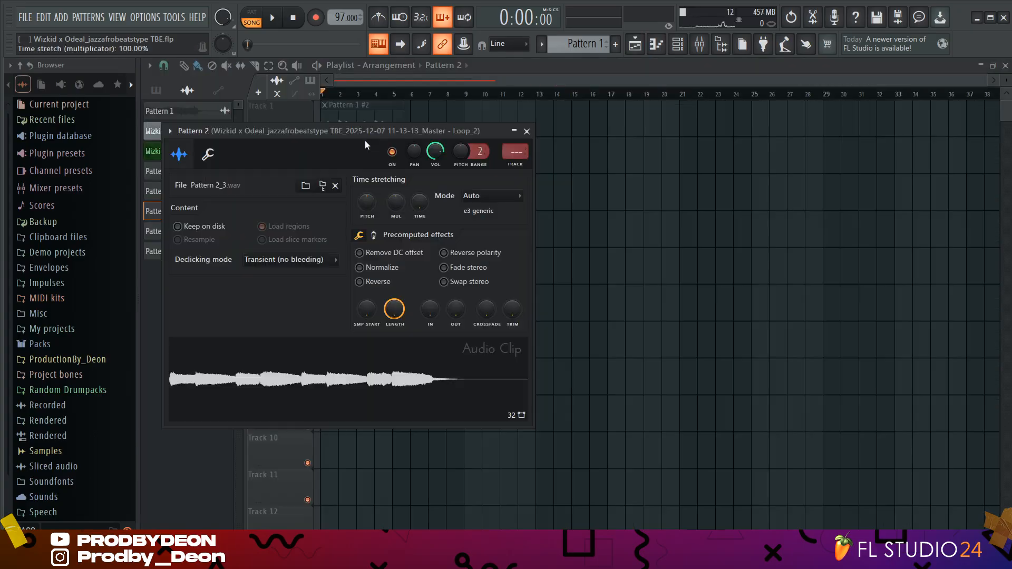
drag(365, 138, 341, 72)
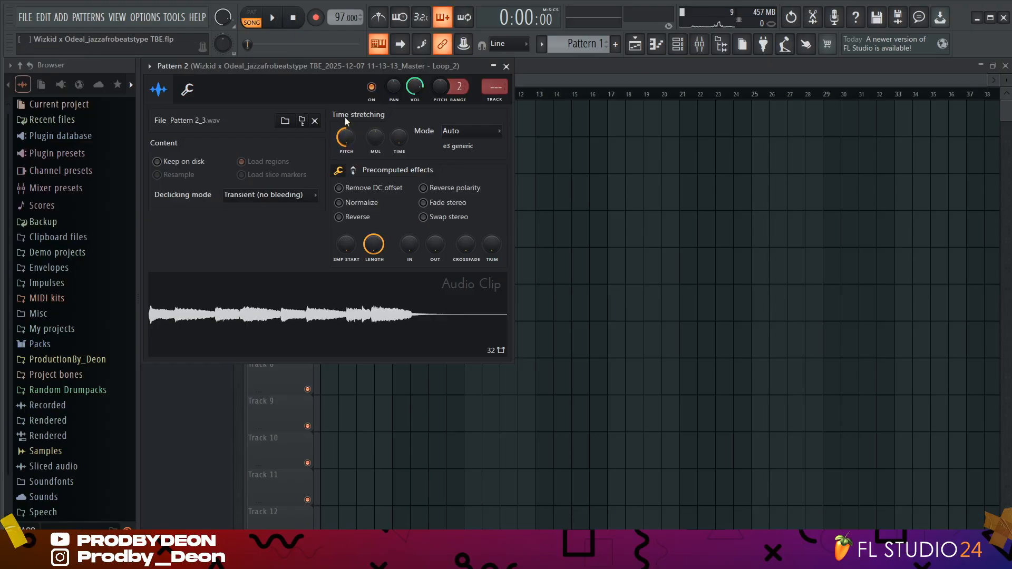
click(301, 306)
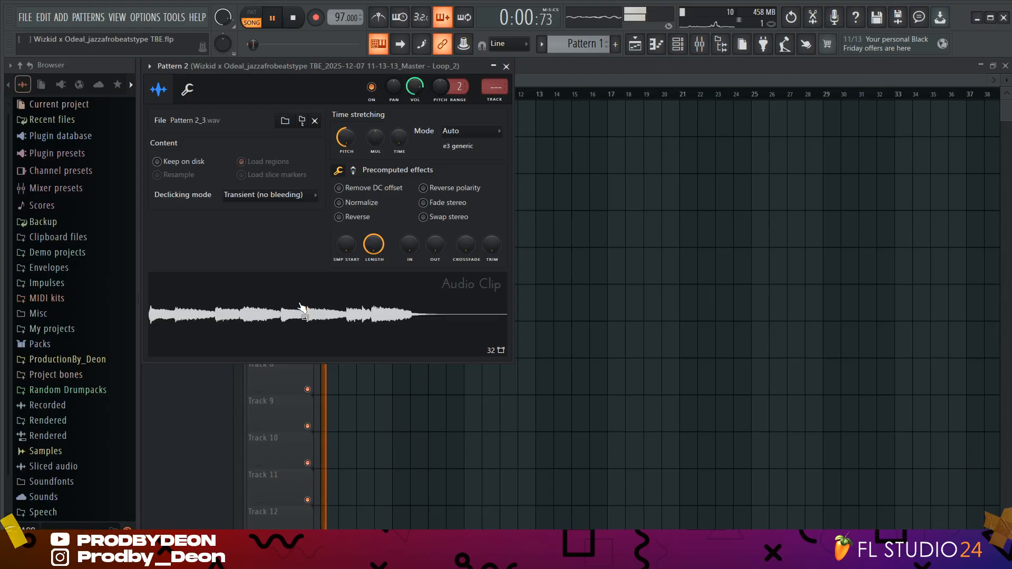
click(506, 66)
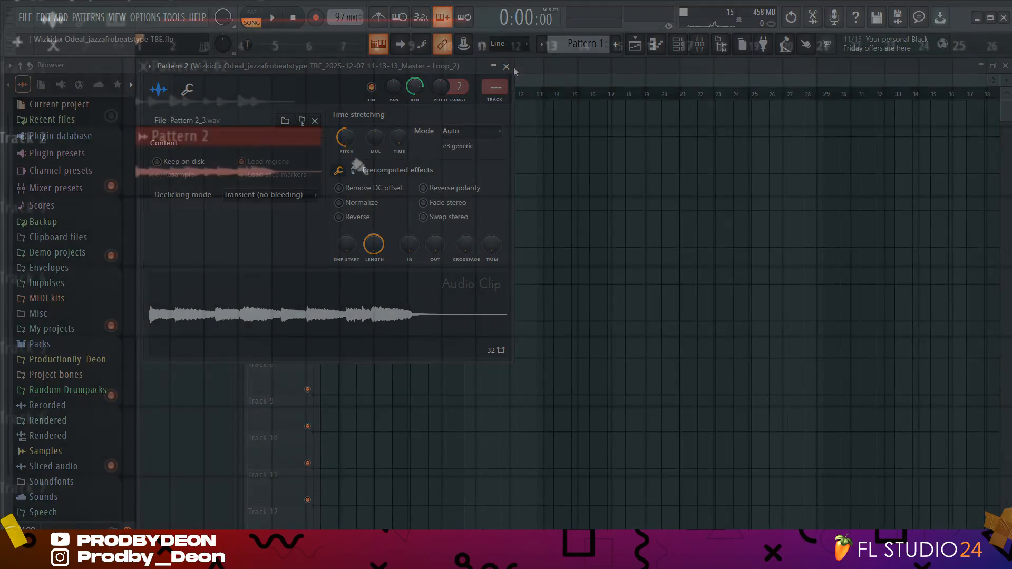
key(space)
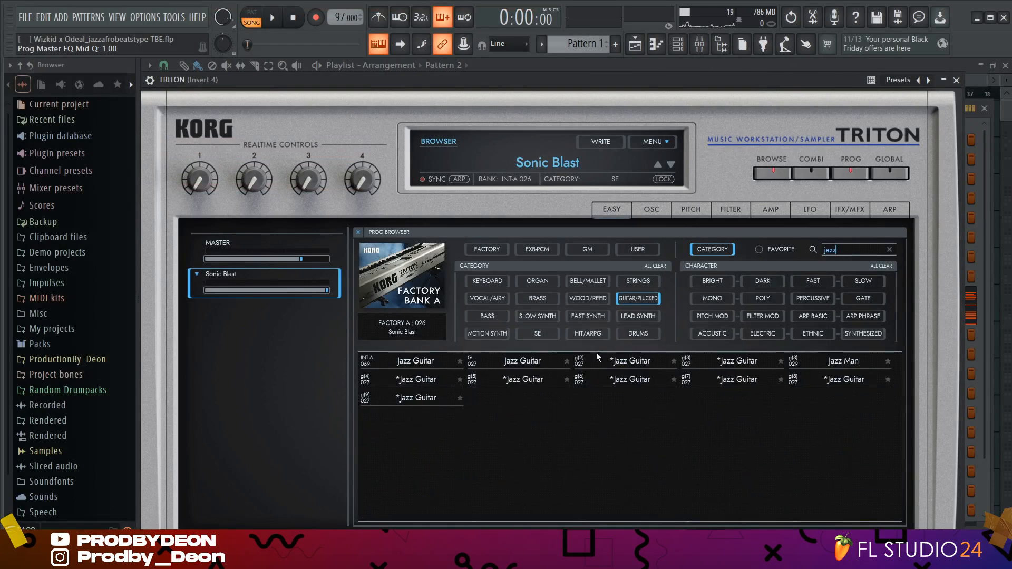
Step: Load the Jazz Guitar program from bank INT-A 069 in the TRITON and open its piano roll
click(436, 364)
double_click(436, 364)
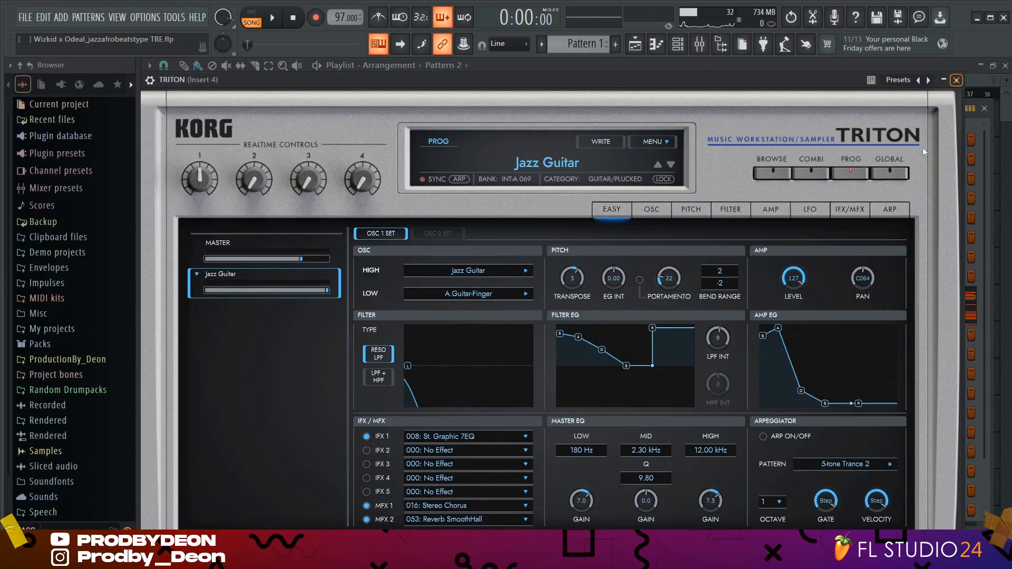
key(F7)
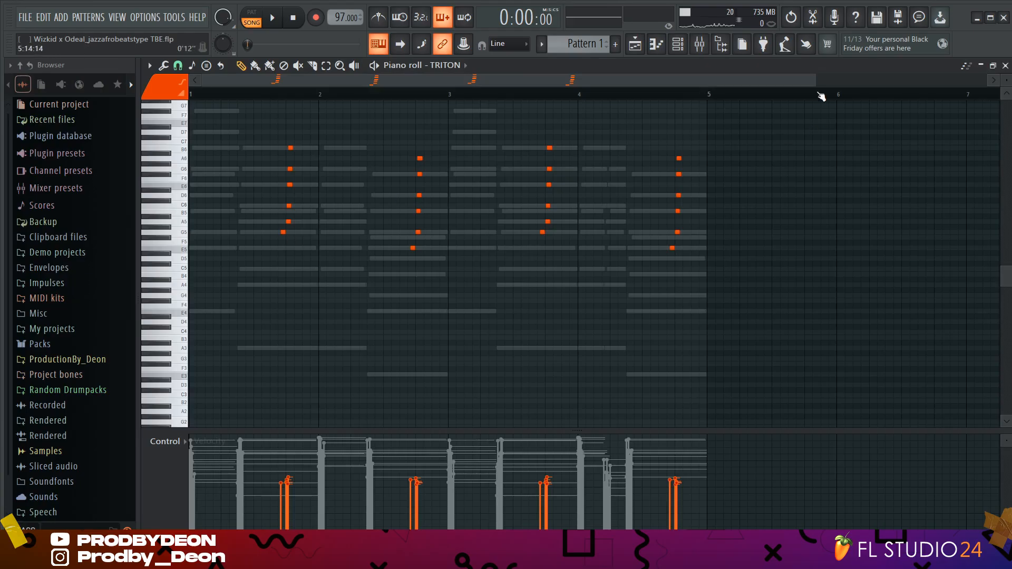
Step: Play through the TRITON jazz guitar runs across all four bars and examine their notes against the chords
drag(815, 84, 429, 113)
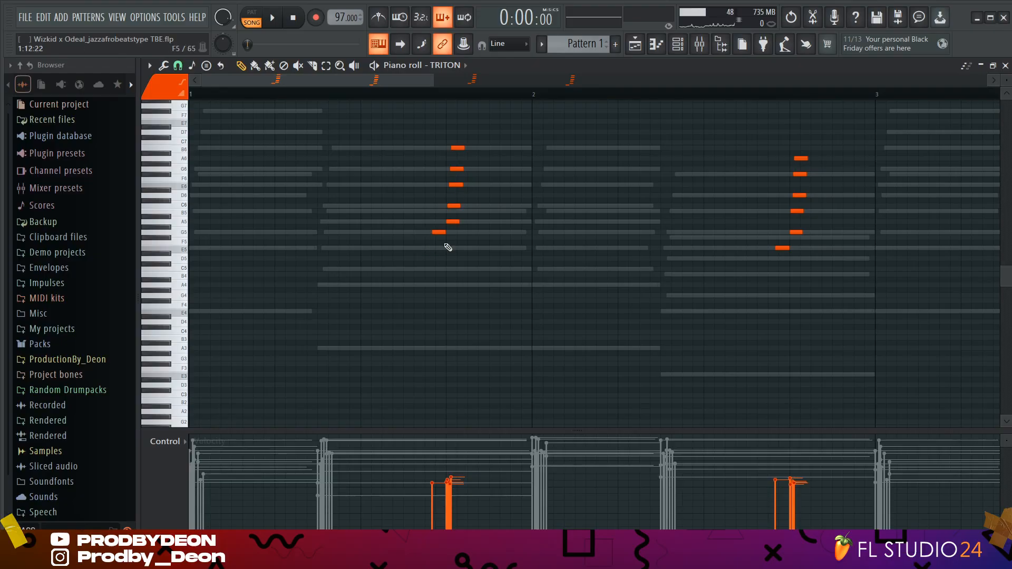
drag(435, 82, 523, 93)
key(space)
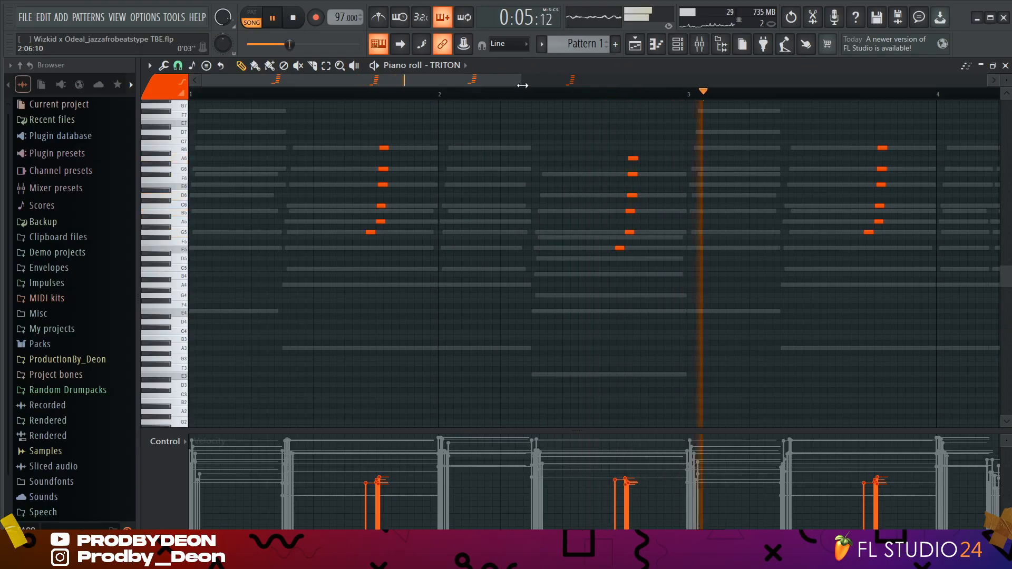
drag(521, 85, 601, 95)
key(space)
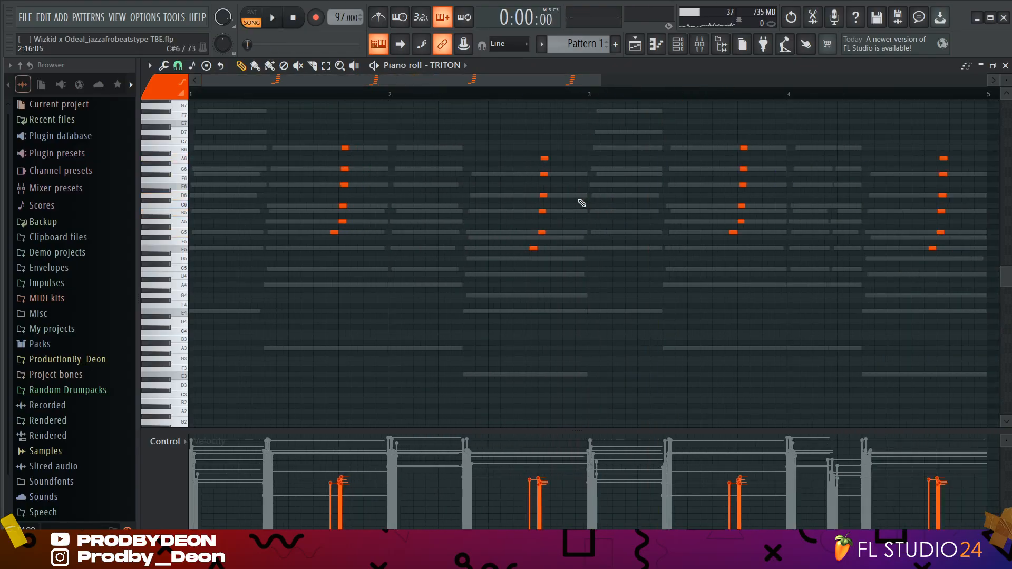
Step: Raise the velocities of the TRITON jazz guitar notes with level scaling, offsetting by 35%, and play them back
key(alt+x)
drag(542, 290, 542, 252)
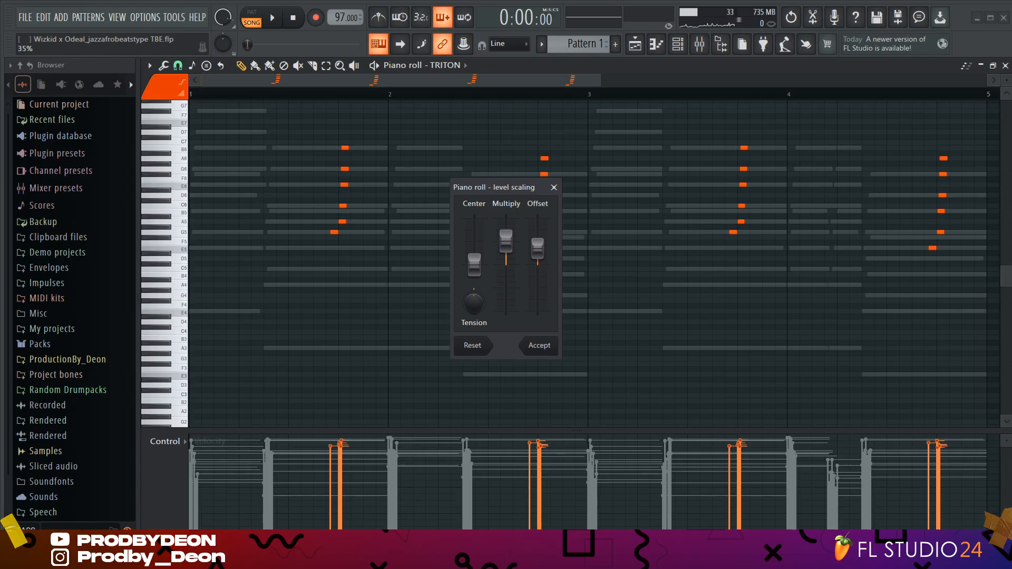
click(545, 352)
key(space)
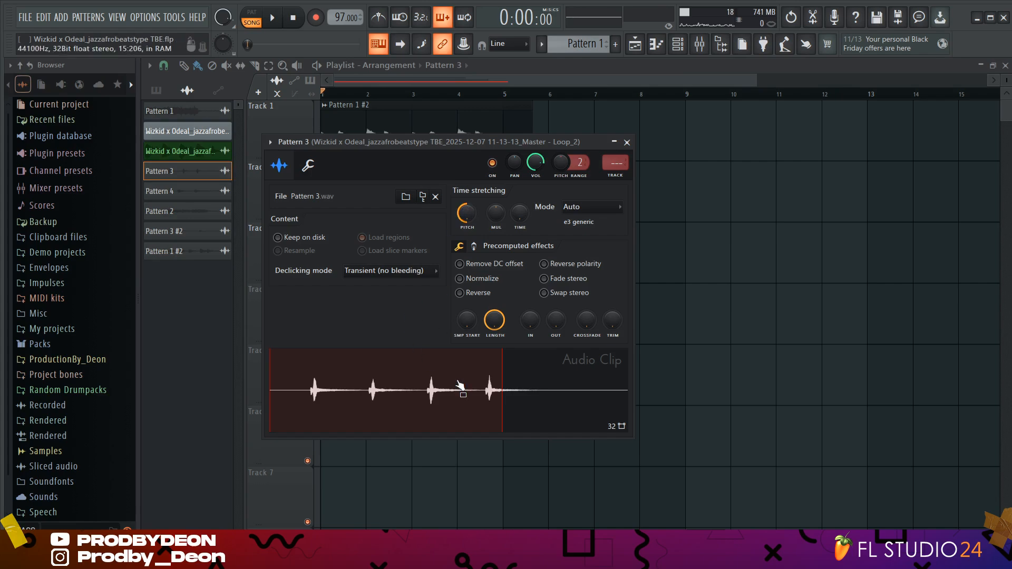
Step: Close the Pattern 3 clip's sample settings while playing the guitar clip together with the Pattern 1 and Pattern 2 clips
key(space)
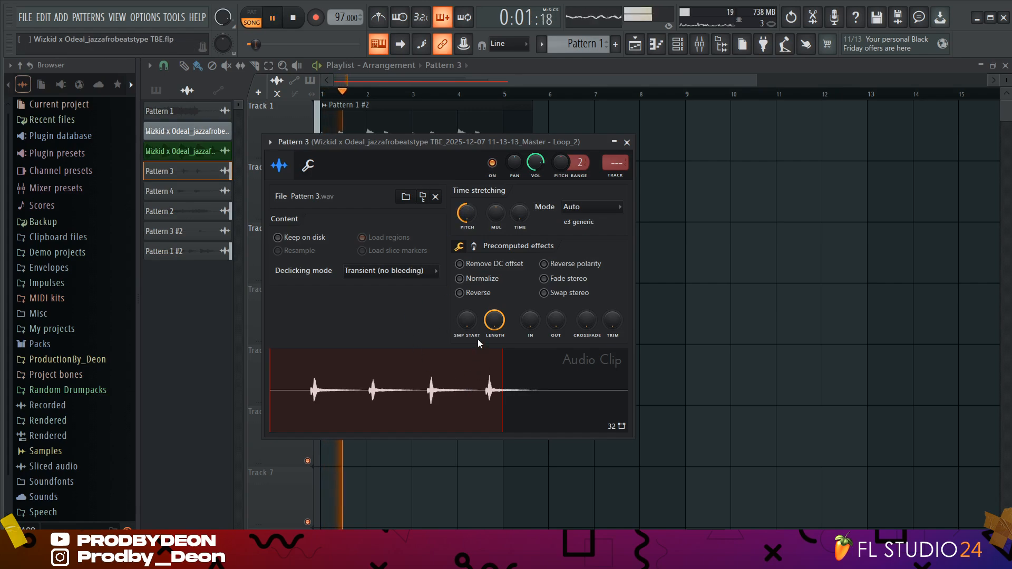
click(627, 142)
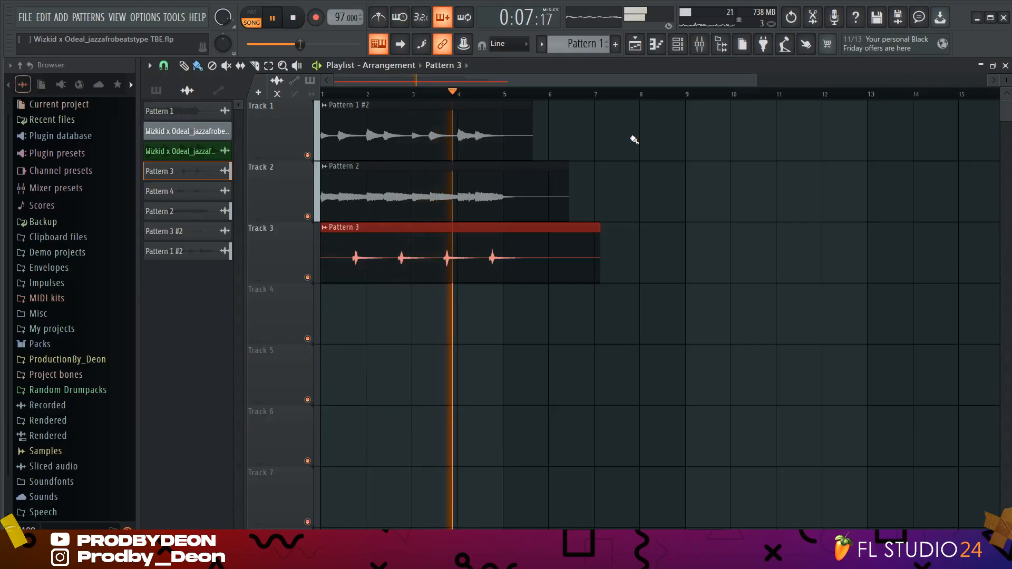
key(space)
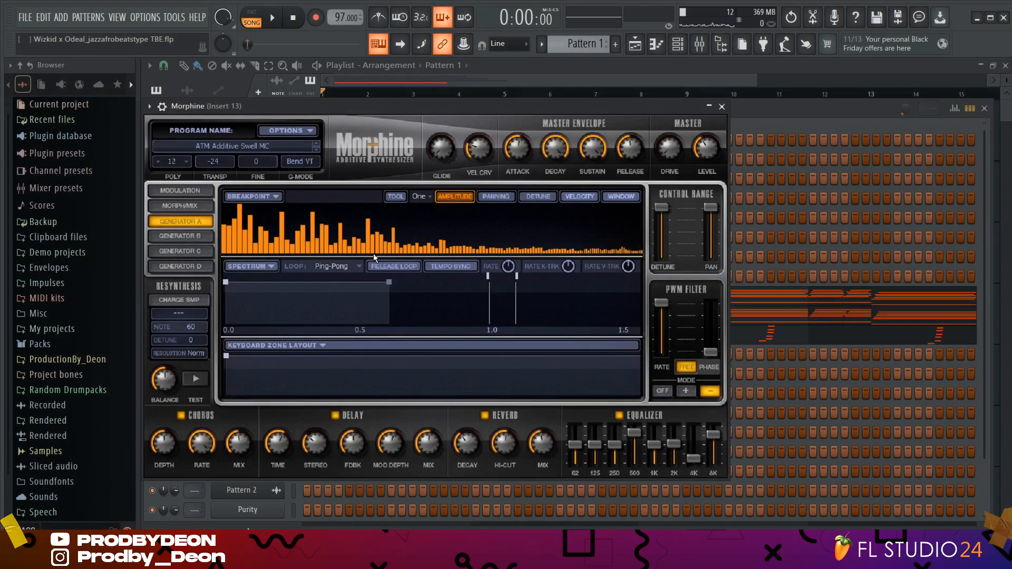
Step: Load the SYN Power MC preset from Morphine's Synthetic bank and open Morphine's piano roll
click(276, 147)
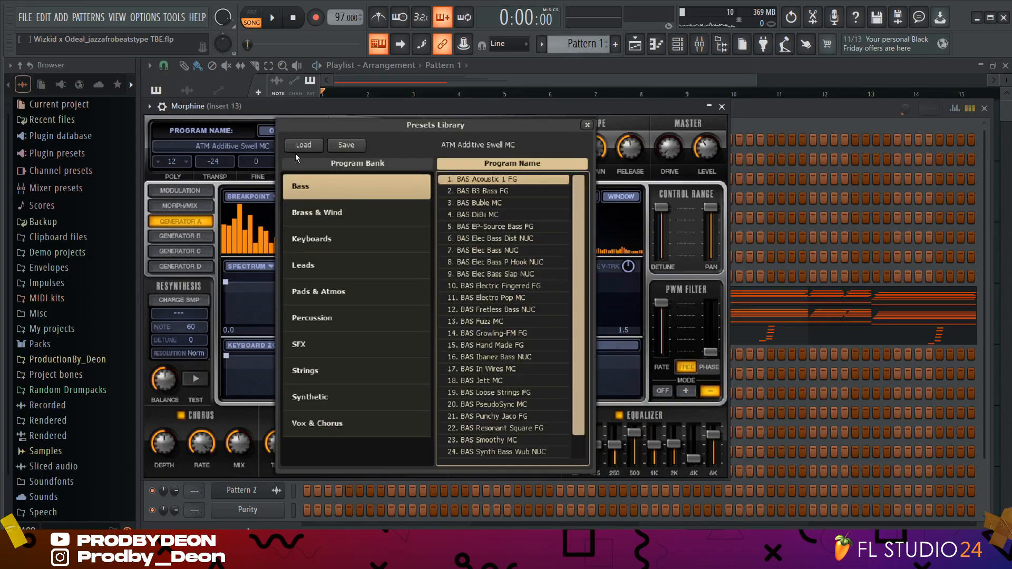
click(359, 400)
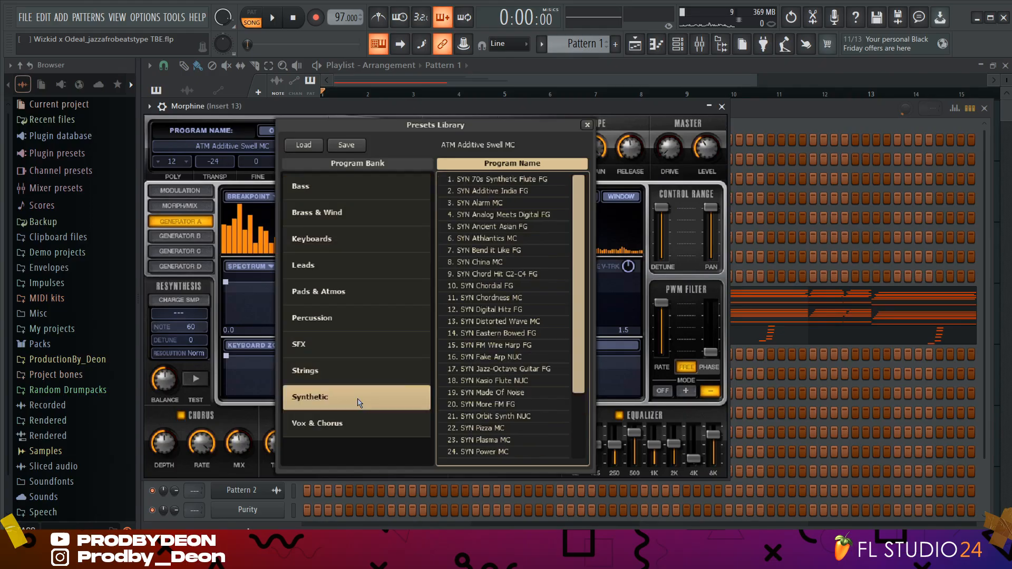
scroll(499, 310, down, 2)
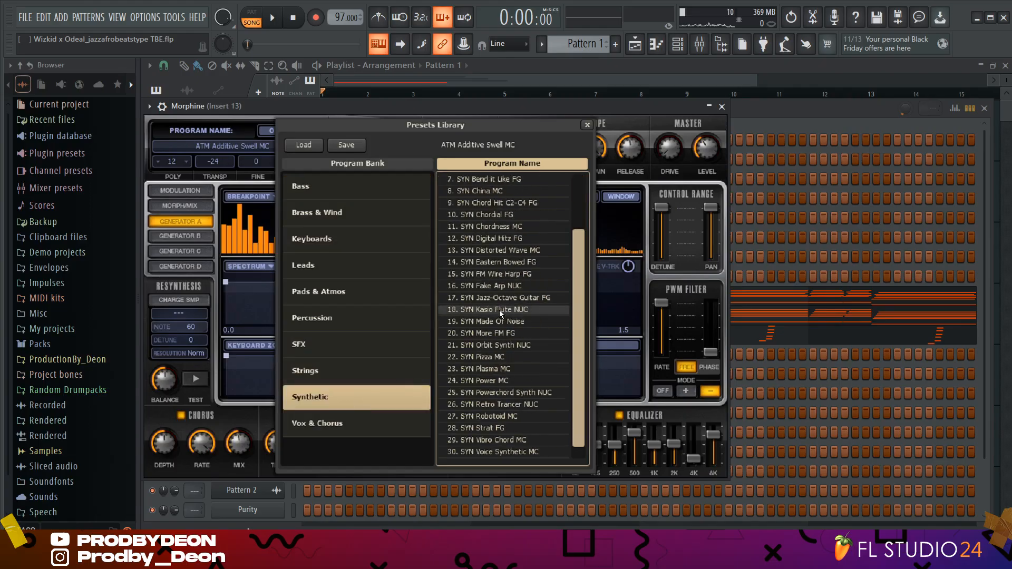
click(502, 381)
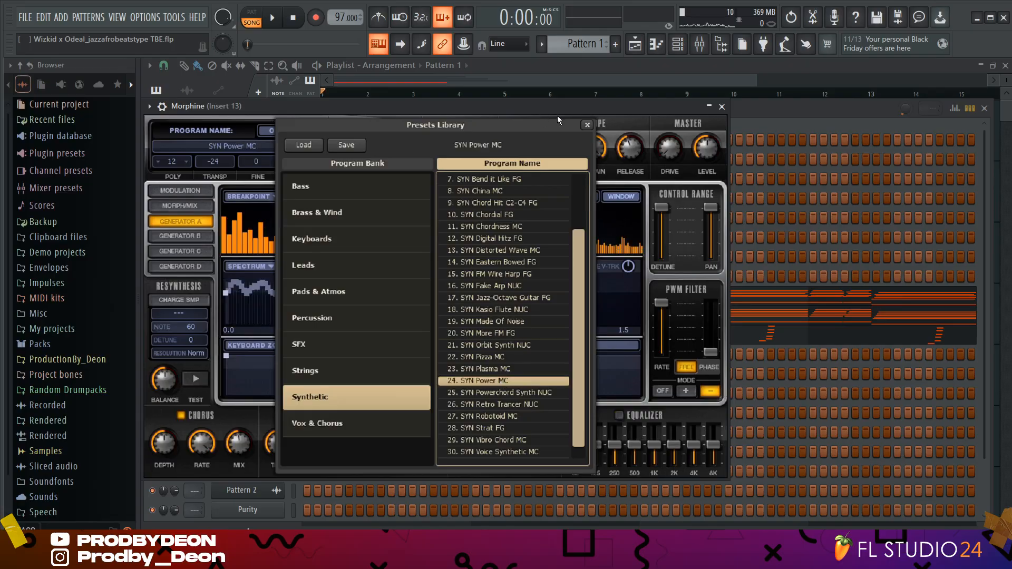
click(587, 125)
click(722, 107)
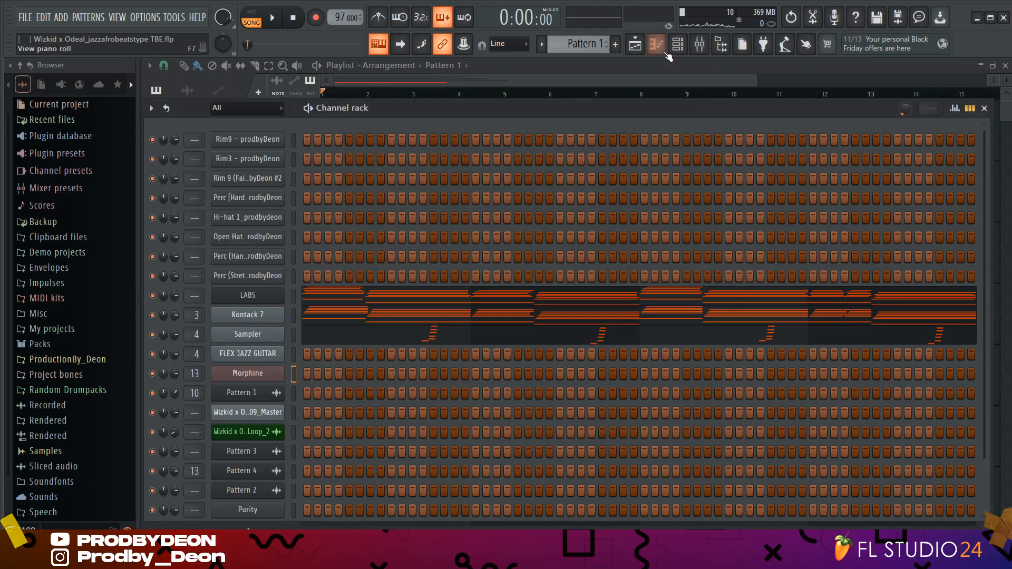
click(659, 47)
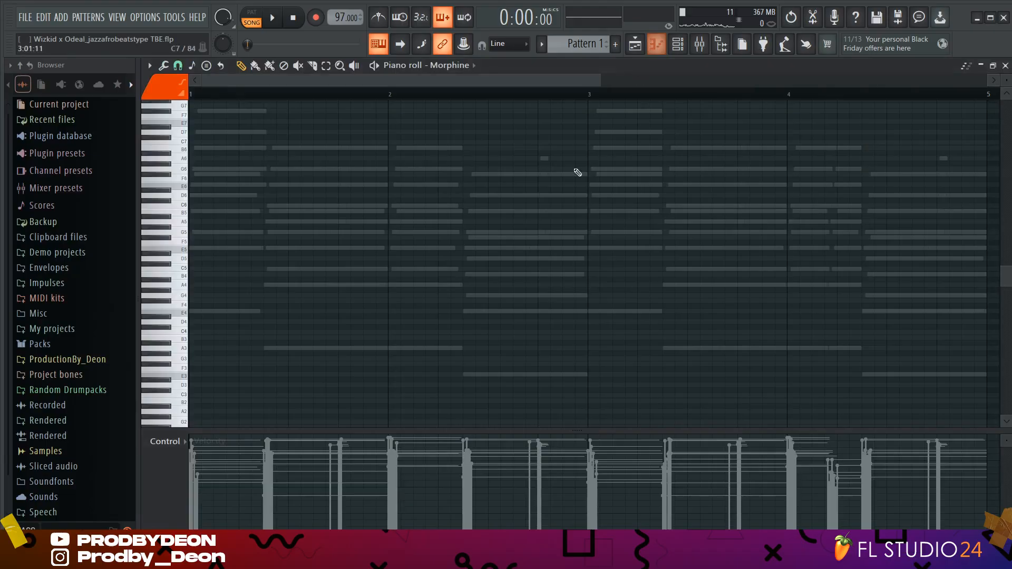
Step: Place an E4 Morphine note at the start of bar 1, shorten it to a brief stab and play it back
key(space)
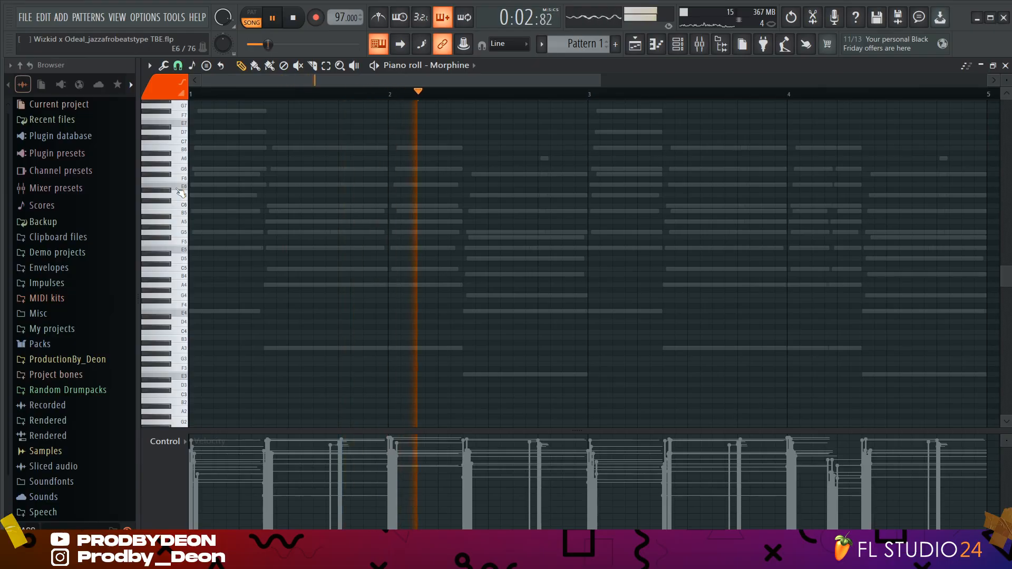
key(space)
click(202, 316)
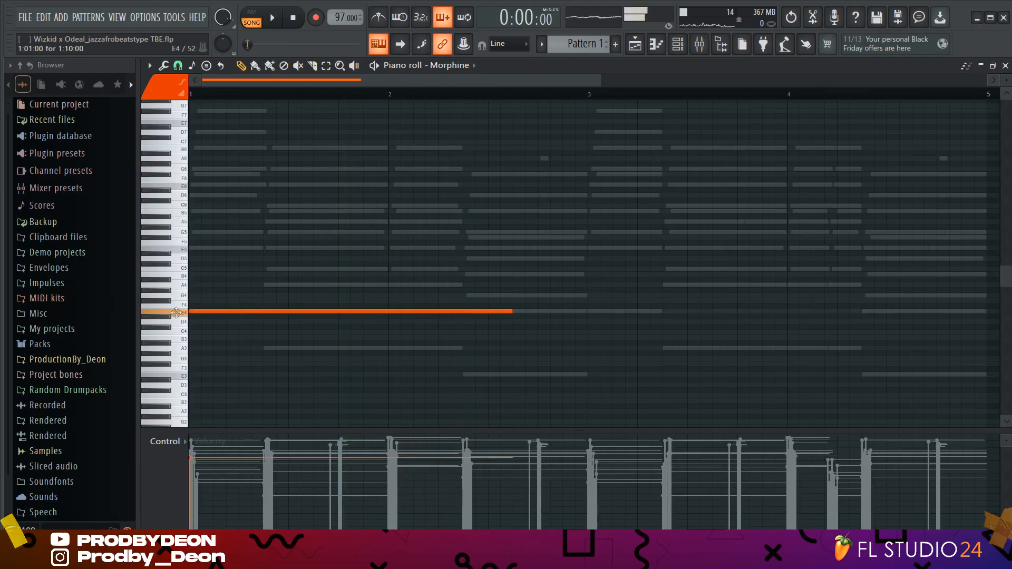
drag(508, 311, 305, 325)
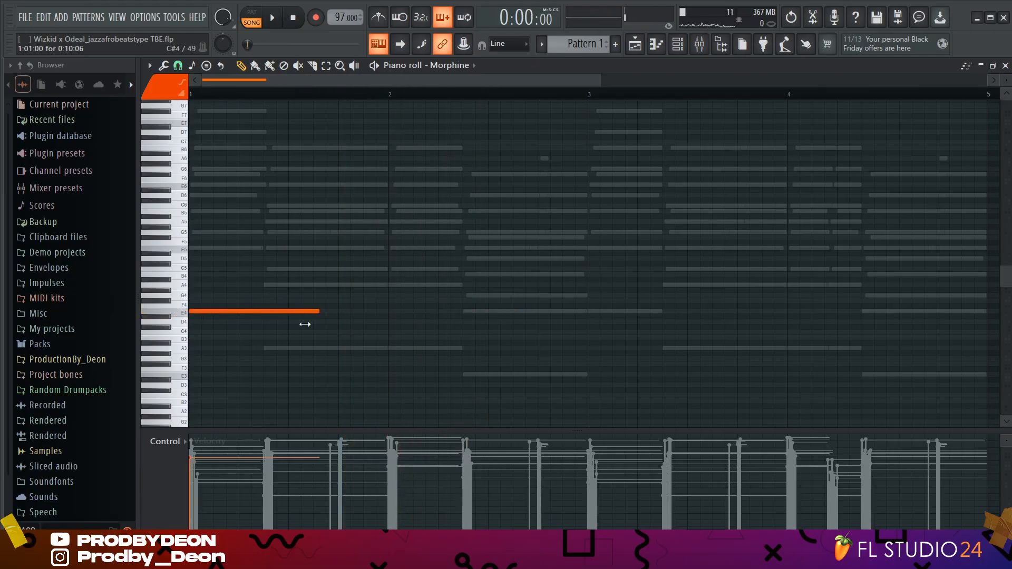
key(space)
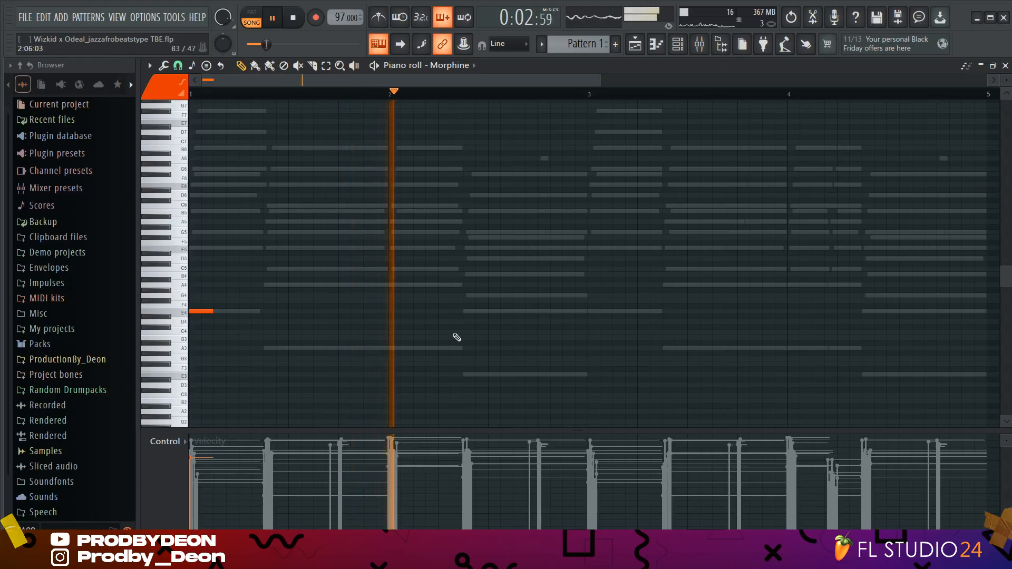
Step: Add a matching short E4 note at the start of bar 3, removing the stray note placed midway through bar 2
click(463, 312)
right_click(474, 312)
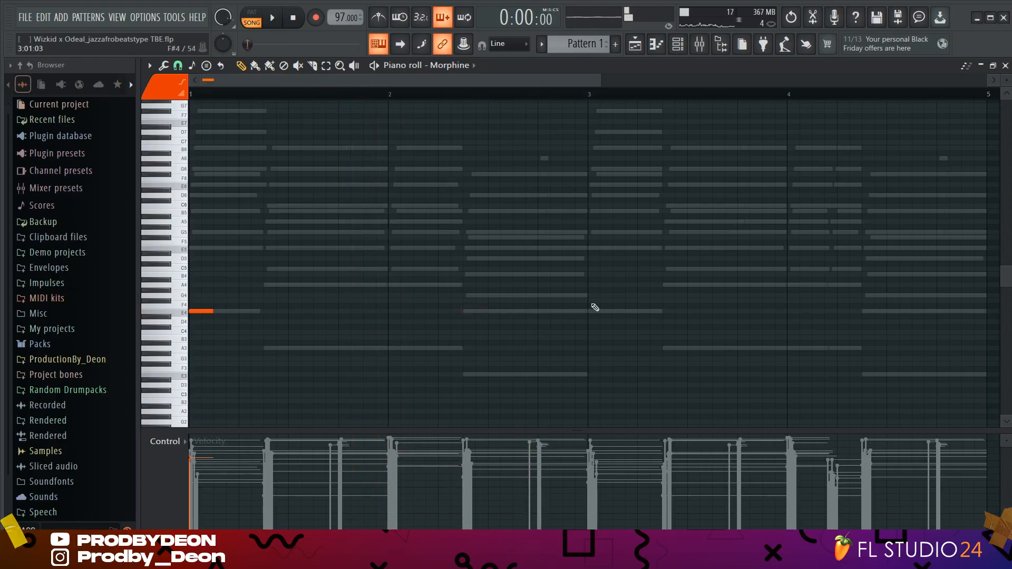
click(593, 312)
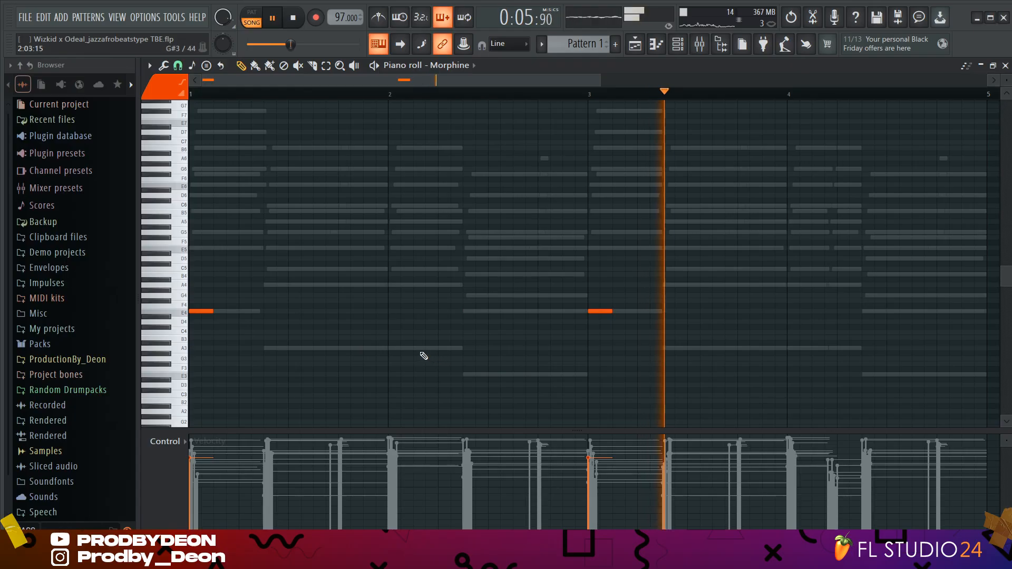
Step: Place an A3 Morphine note at the start of bar 2, shorten it and check it in playback
key(space)
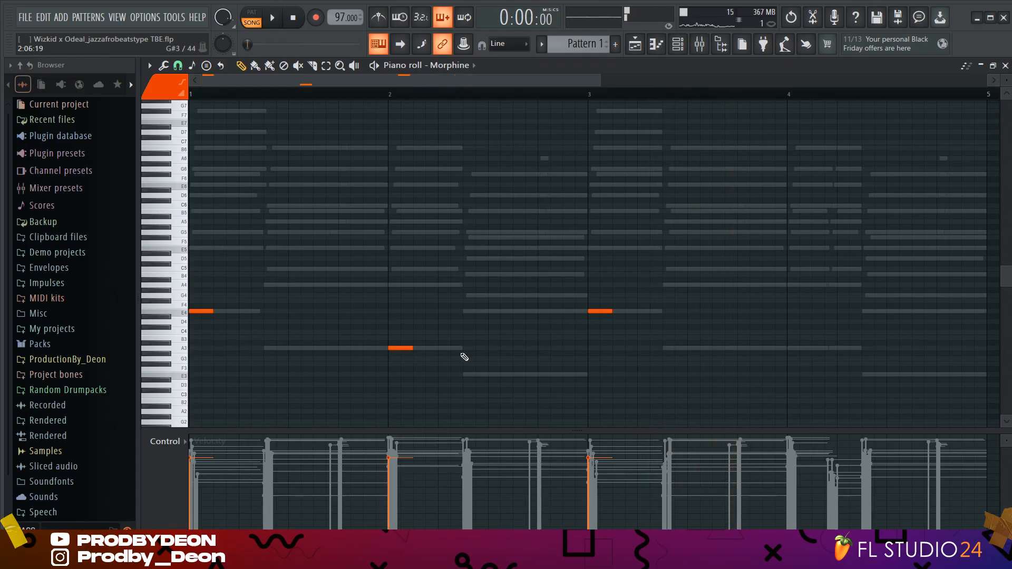
key(space)
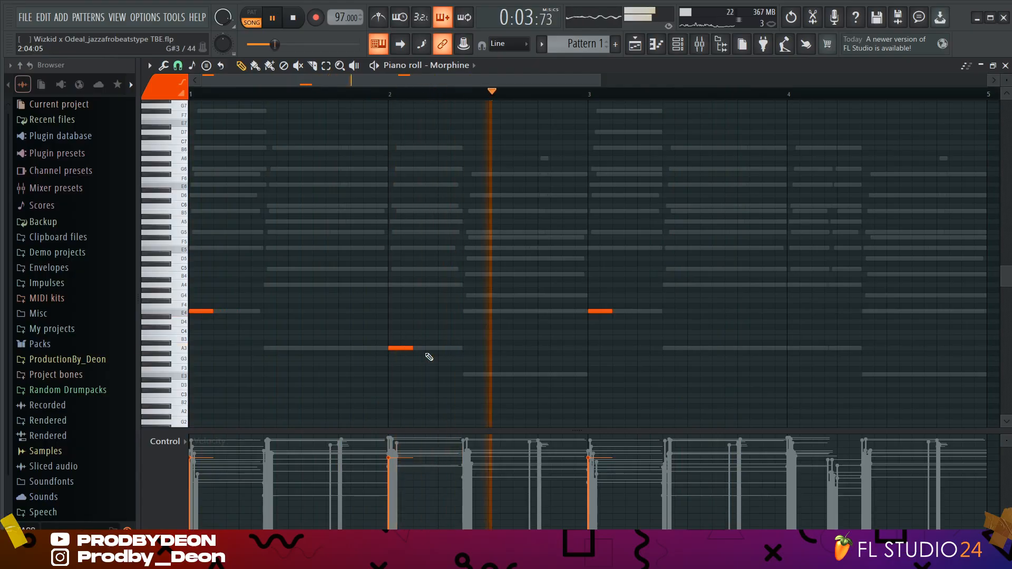
drag(413, 350, 401, 356)
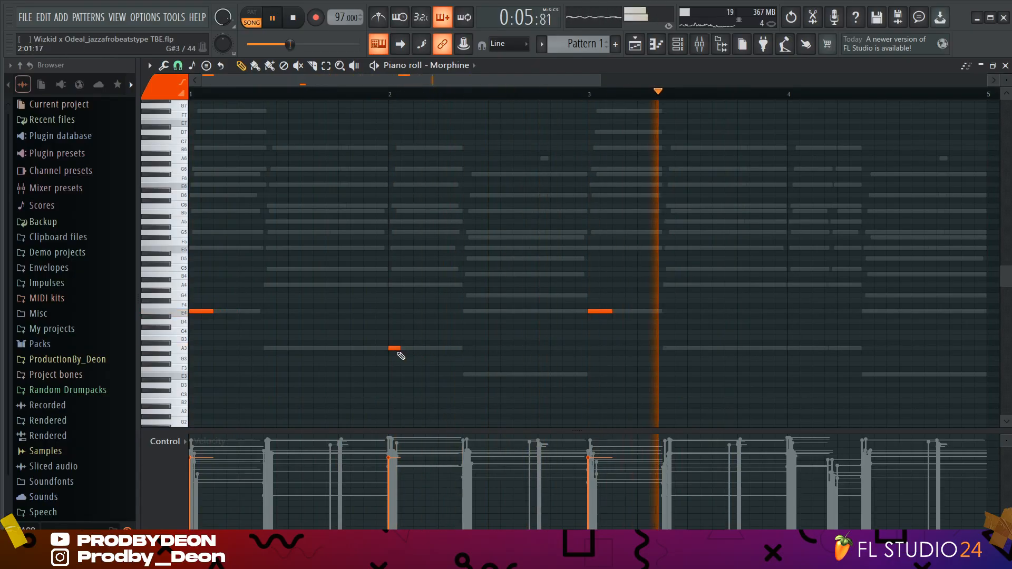
key(space)
Step: Move the bar 2 note up an octave to A4, lengthen it and repeat it at the start of bar 4
drag(392, 306, 394, 278)
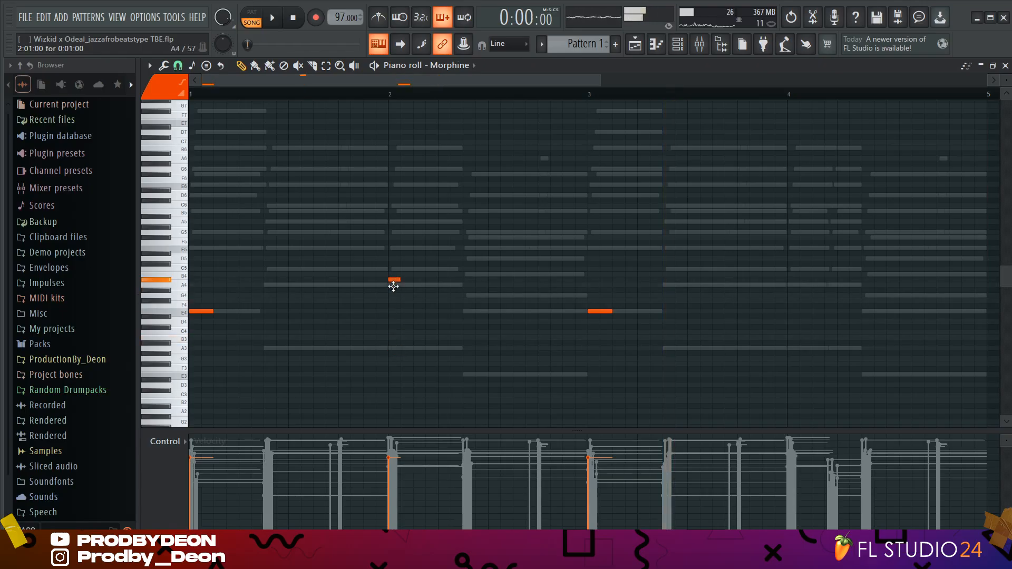
key(space)
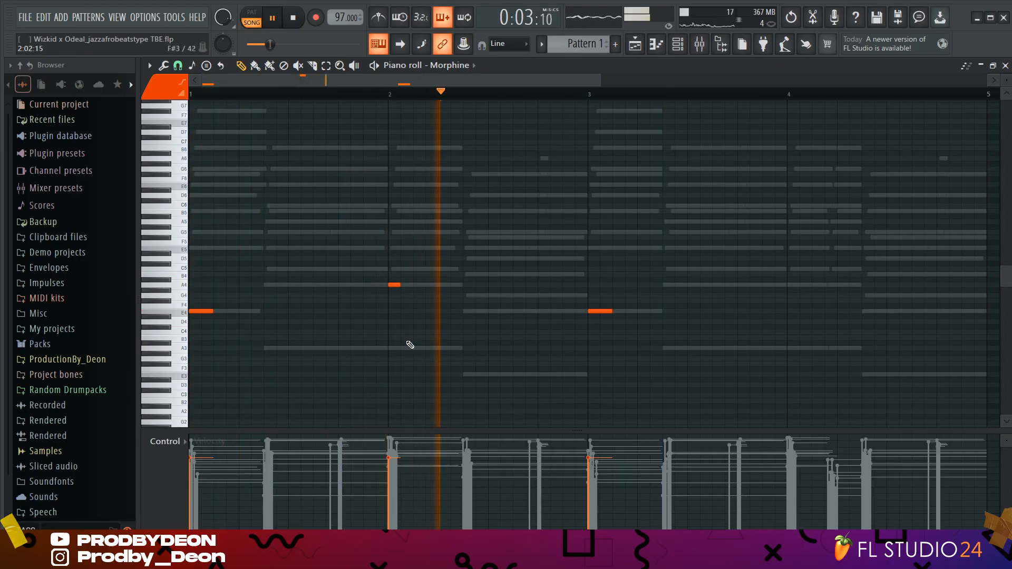
drag(400, 290, 417, 287)
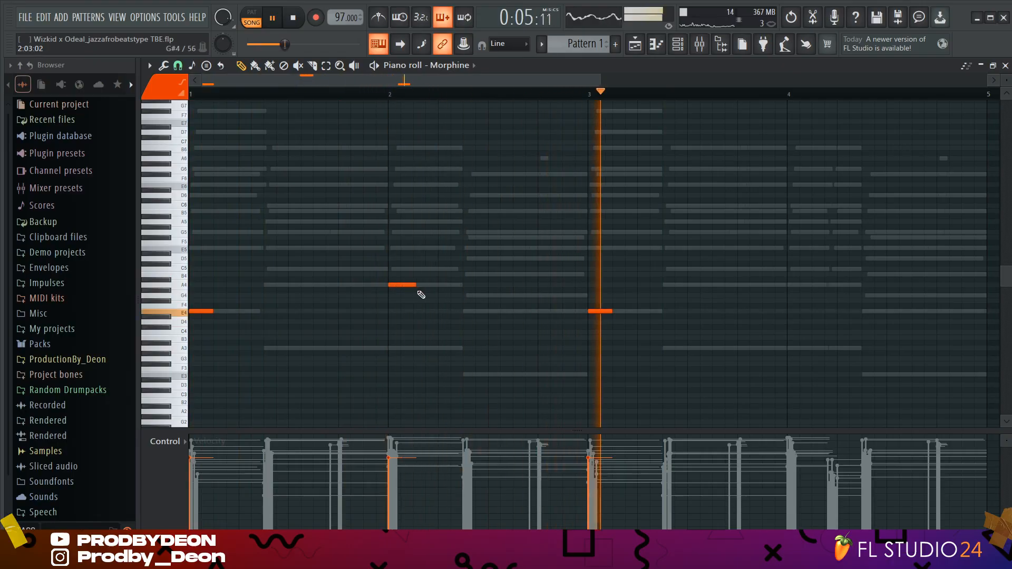
click(794, 284)
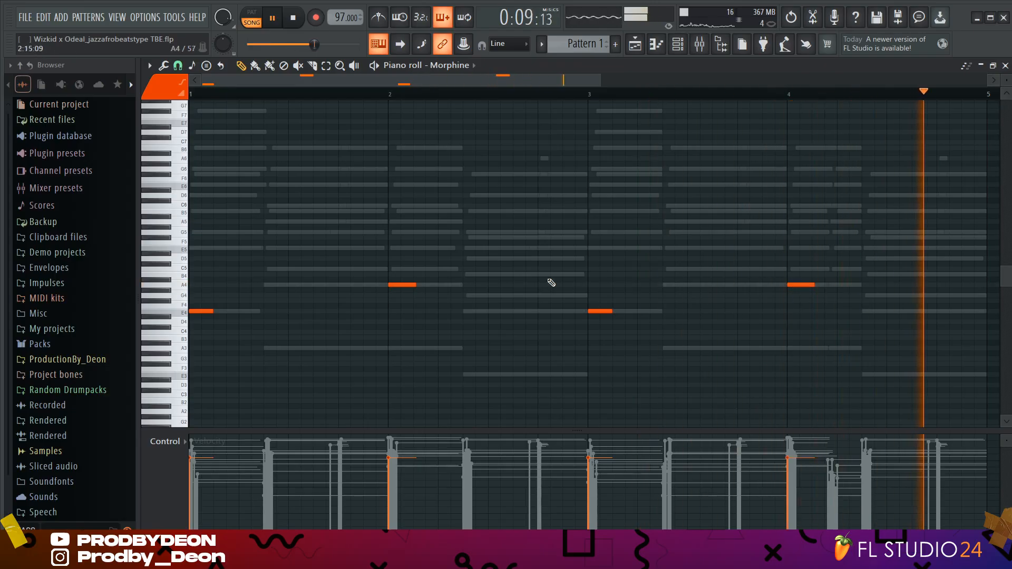
key(space)
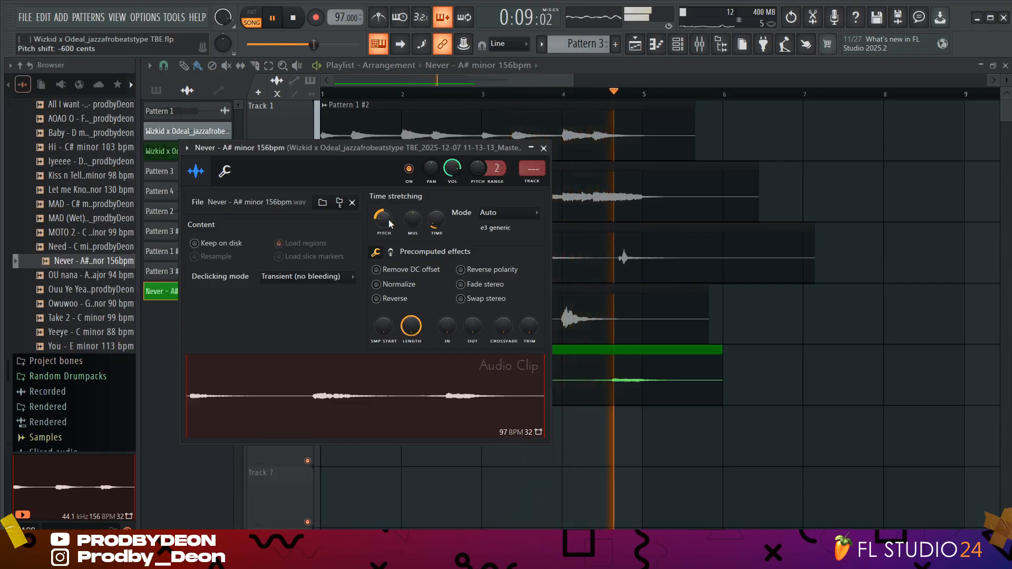
Step: Stop playback, close the settings of the Never - A# minor 156bpm vocal clip and mute its track
key(space)
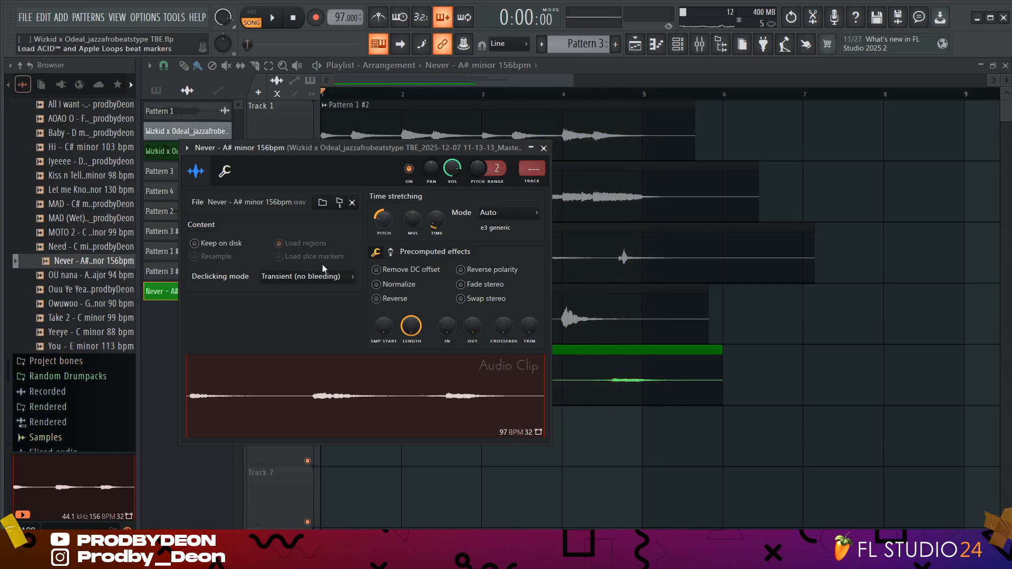
click(544, 148)
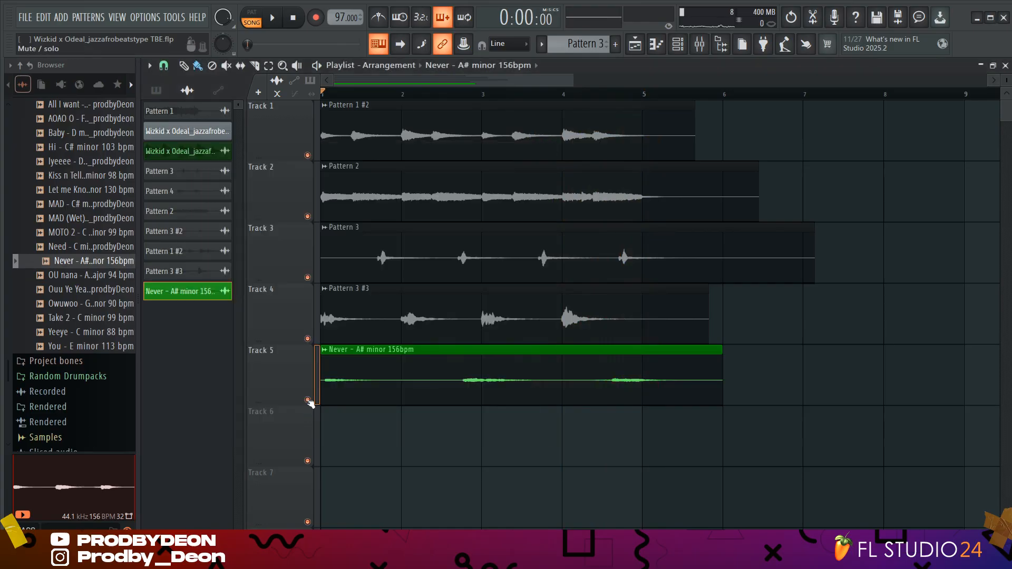
click(308, 399)
Step: Audition vocal samples in the browser, including OU nana and MAD (Wet), for another layer
click(109, 288)
click(104, 279)
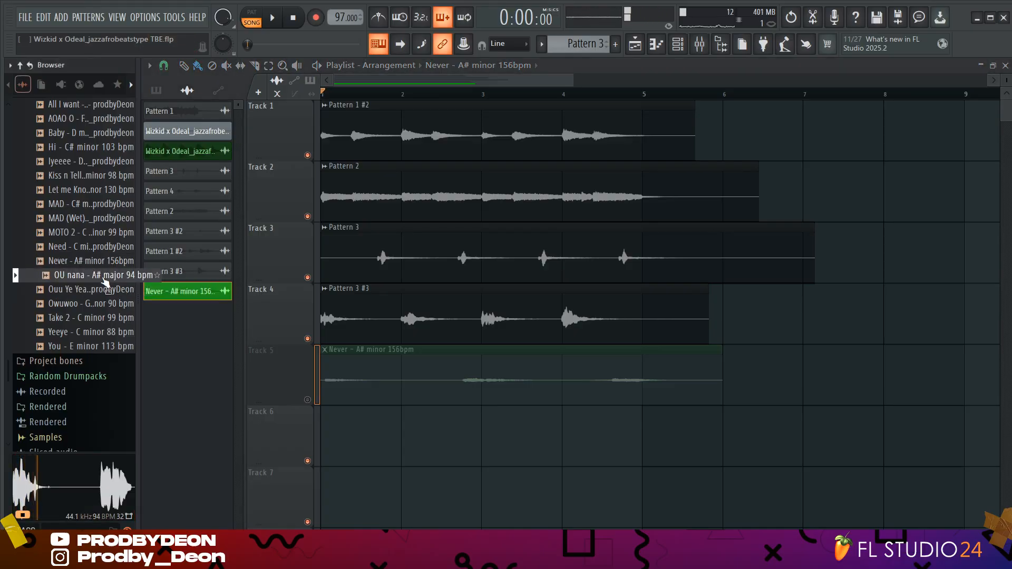
click(98, 220)
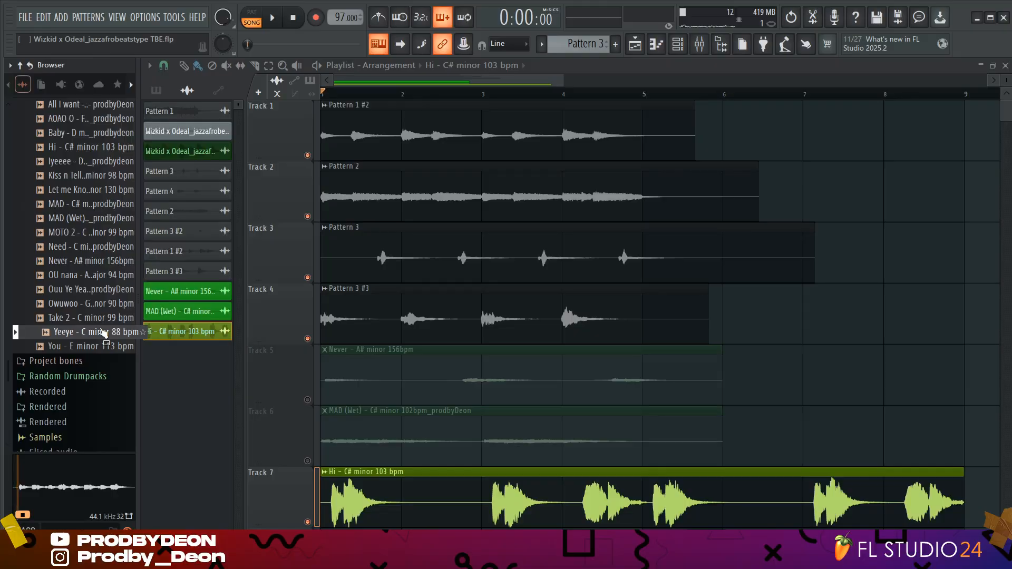
click(97, 277)
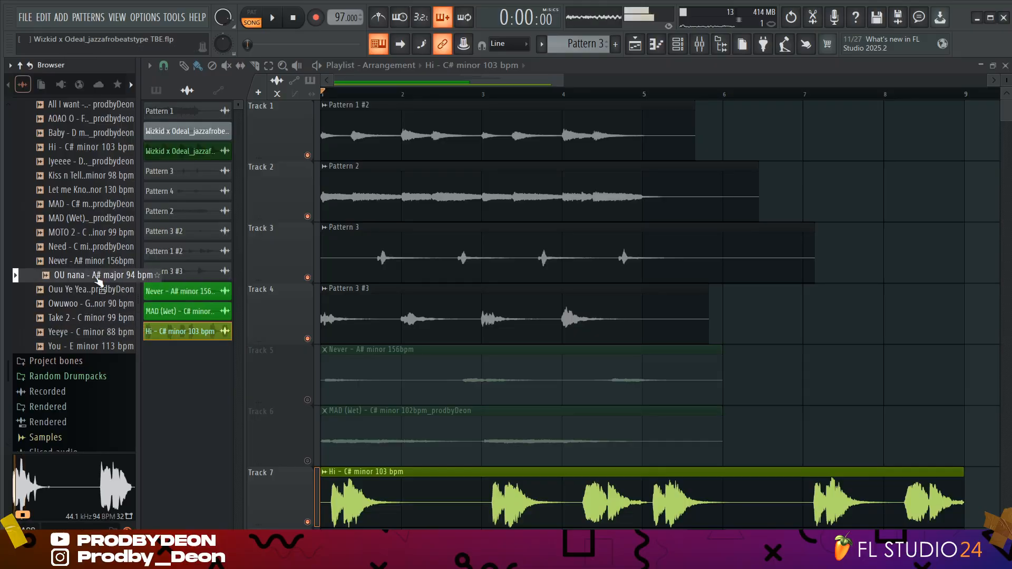
Step: Place the Ouu Ye Yeah - E minor 97 bpm vocal sample at bar 1 of Track 7 and play the arrangement
click(98, 294)
drag(113, 309, 340, 487)
key(space)
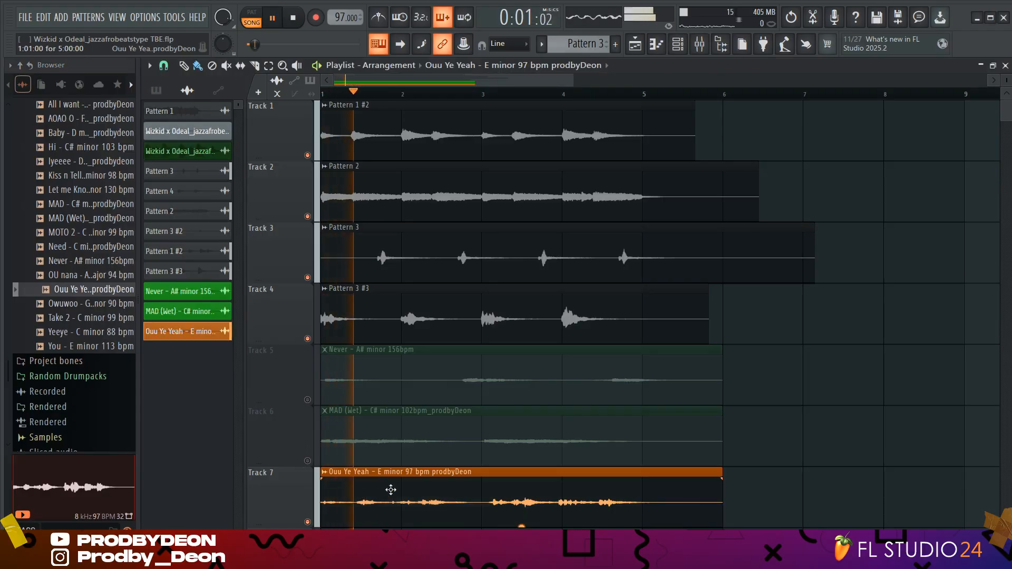
Step: Try a +300 cents pitch shift on the Ouu Ye Yeah clip, reset it and restore the clip's default volume
double_click(390, 489)
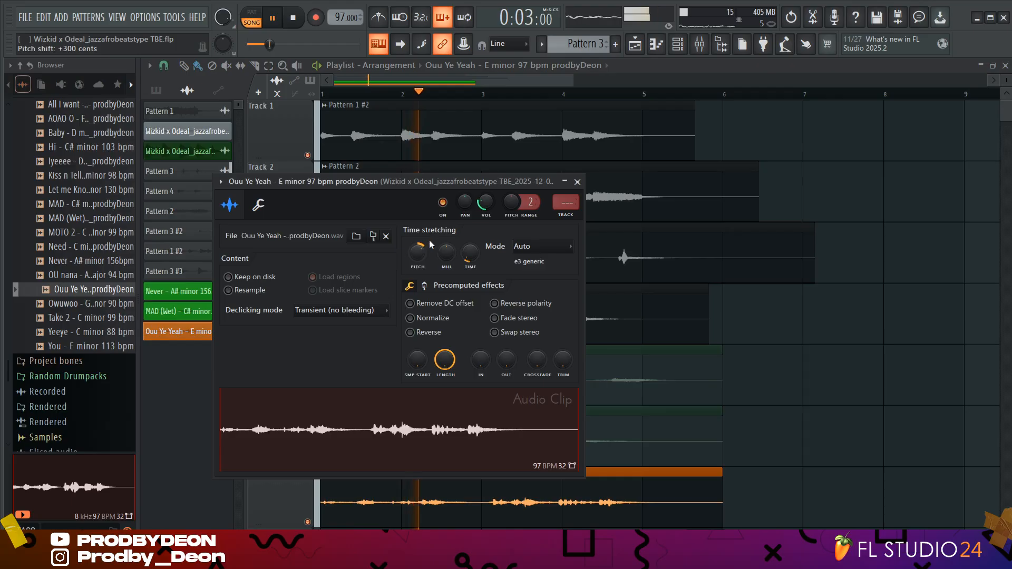
key(space)
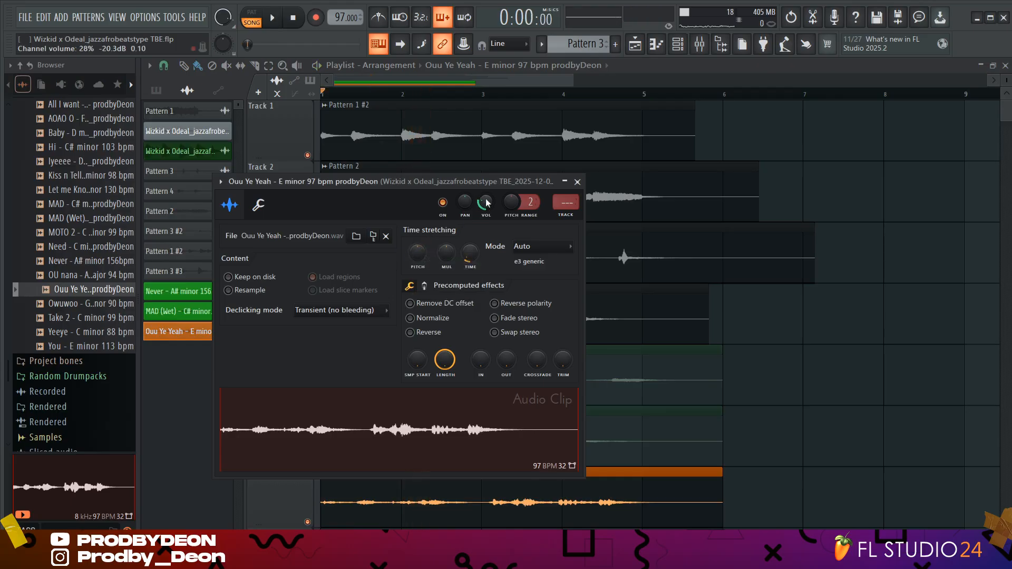
right_click(486, 203)
click(490, 205)
key(space)
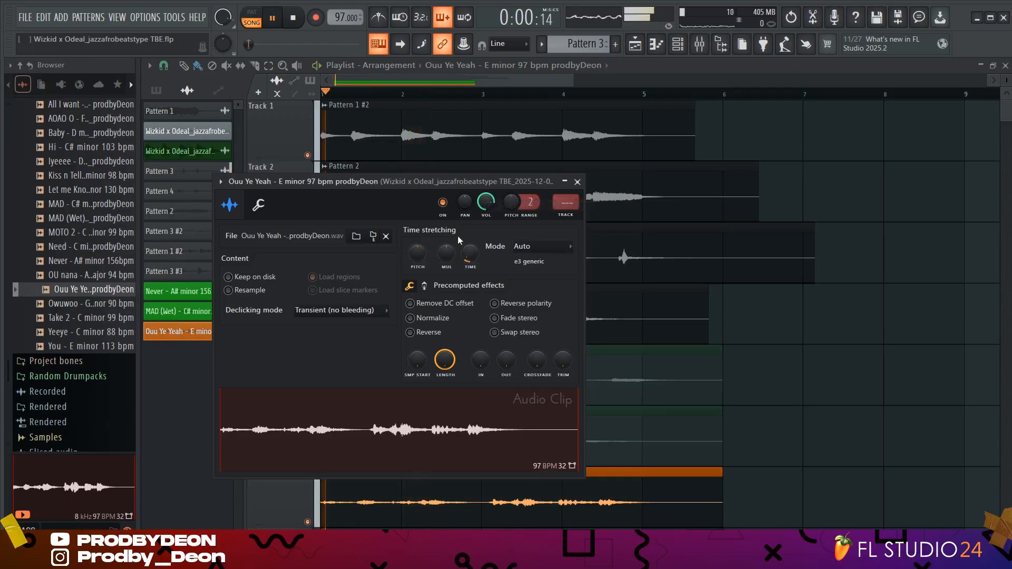
click(578, 182)
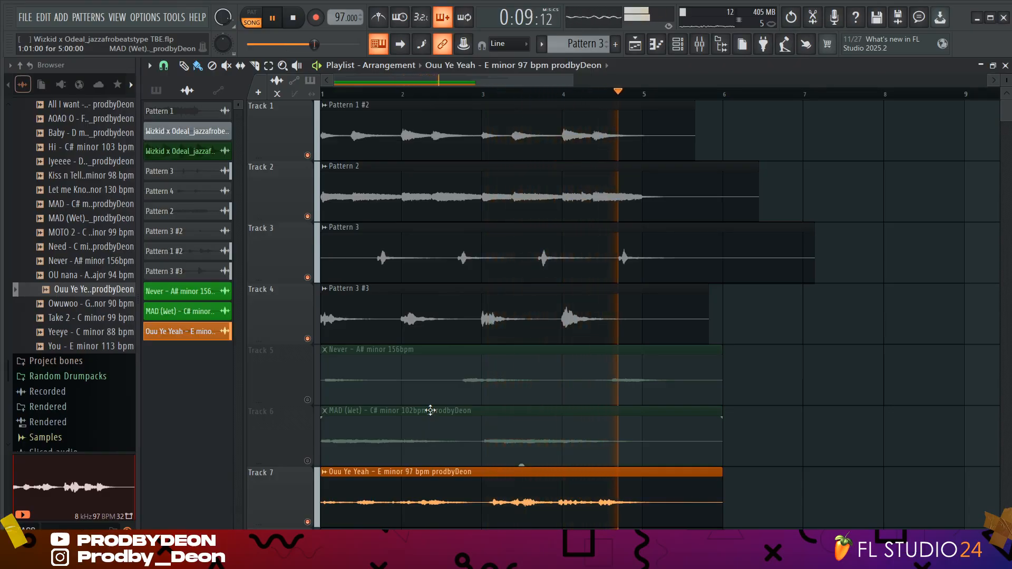
Step: Stop playback and preview Pattern 4's drum channels, including the open hat and Rim9
key(space)
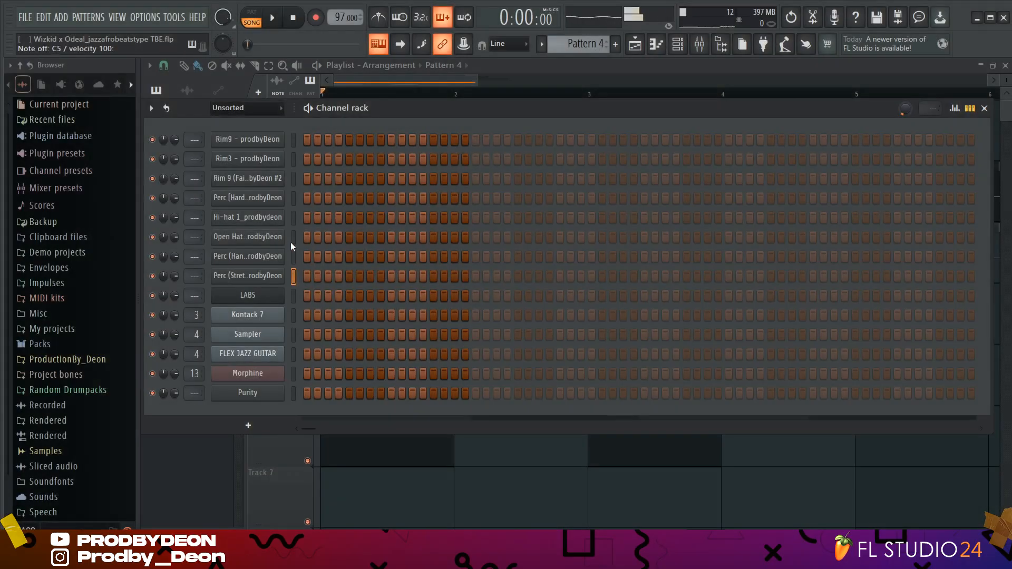
click(294, 237)
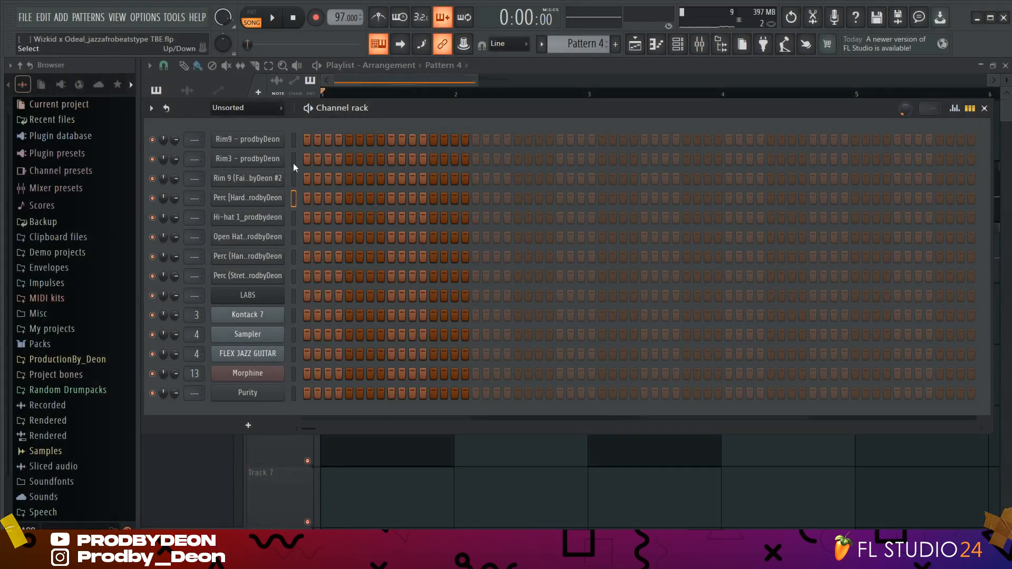
click(294, 141)
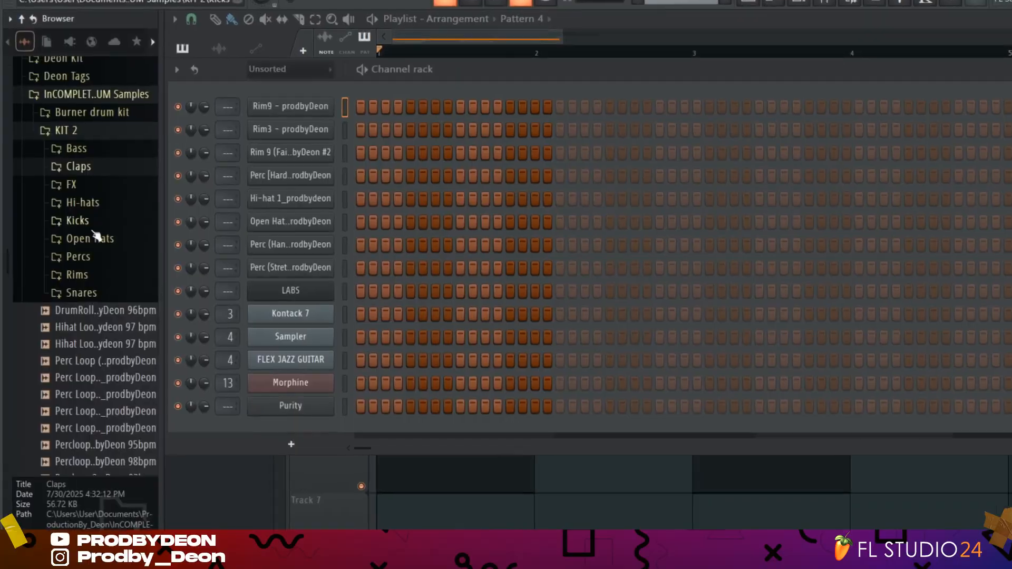
Step: Audition shaker loop samples in the browser, including the 113 bpm Shaker loop 3 and the 95 bpm one
scroll(94, 303, down, 5)
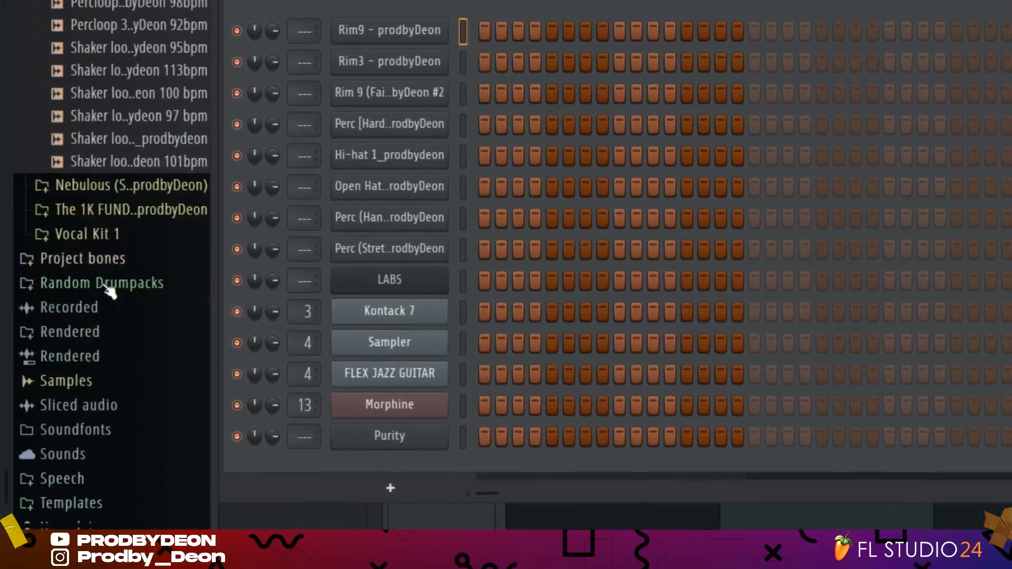
scroll(95, 243, up, 4)
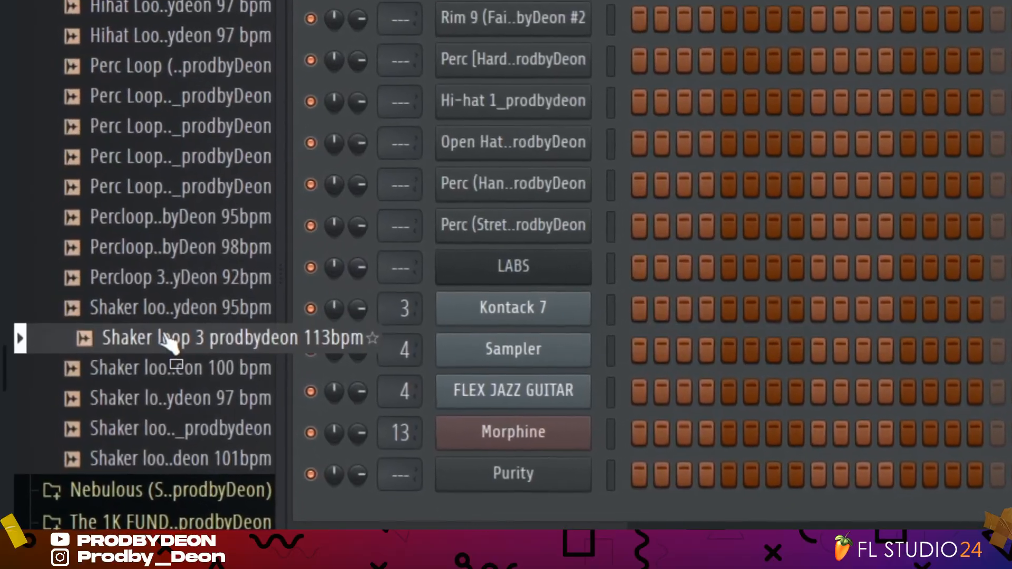
drag(158, 337, 150, 318)
click(180, 310)
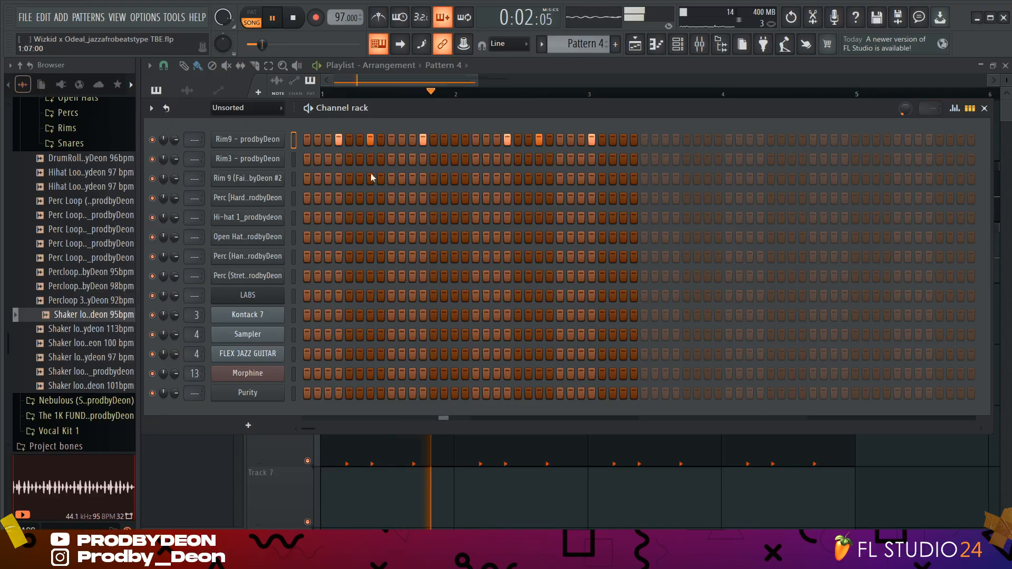
Step: Preview the Rim3 channel and program its hits on steps 7, 10, 23 and 26 of Pattern 4 during playback
key(space)
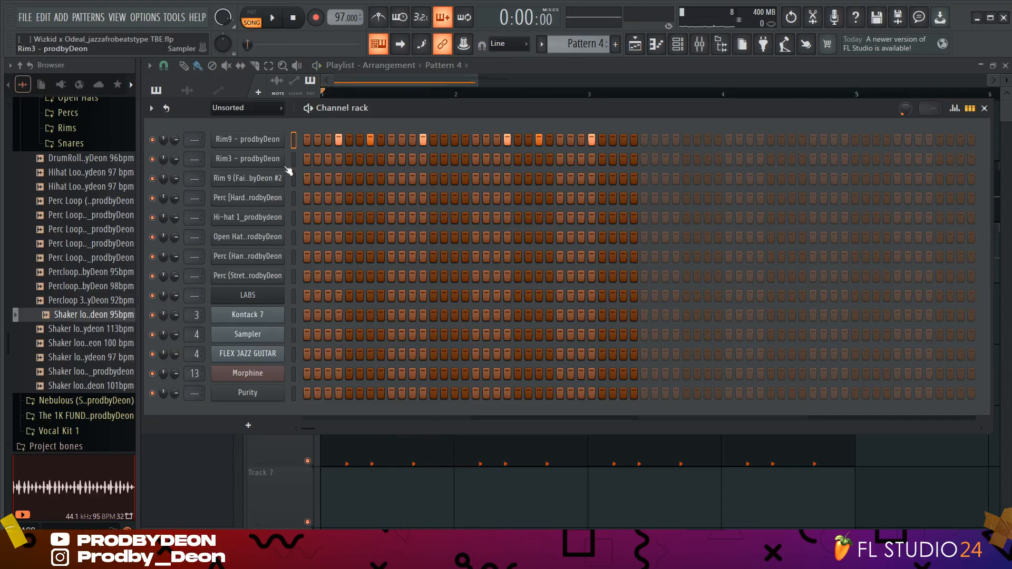
key(q)
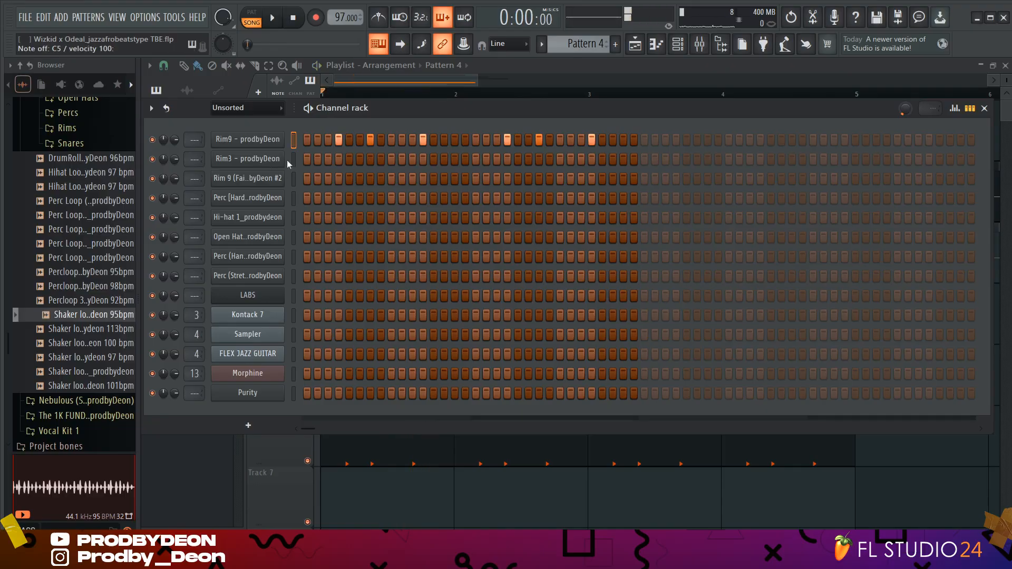
click(394, 160)
key(space)
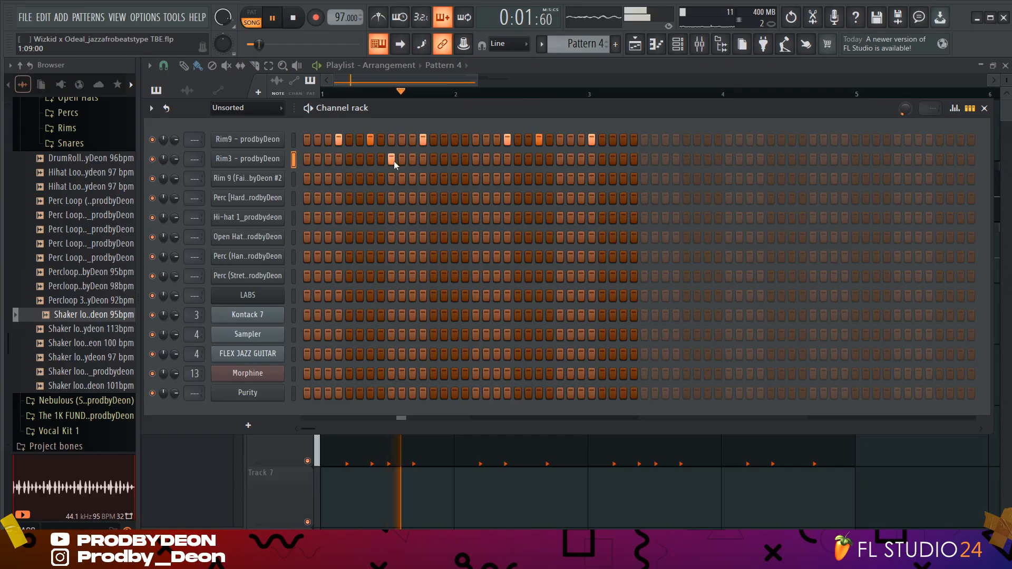
click(391, 159)
click(370, 159)
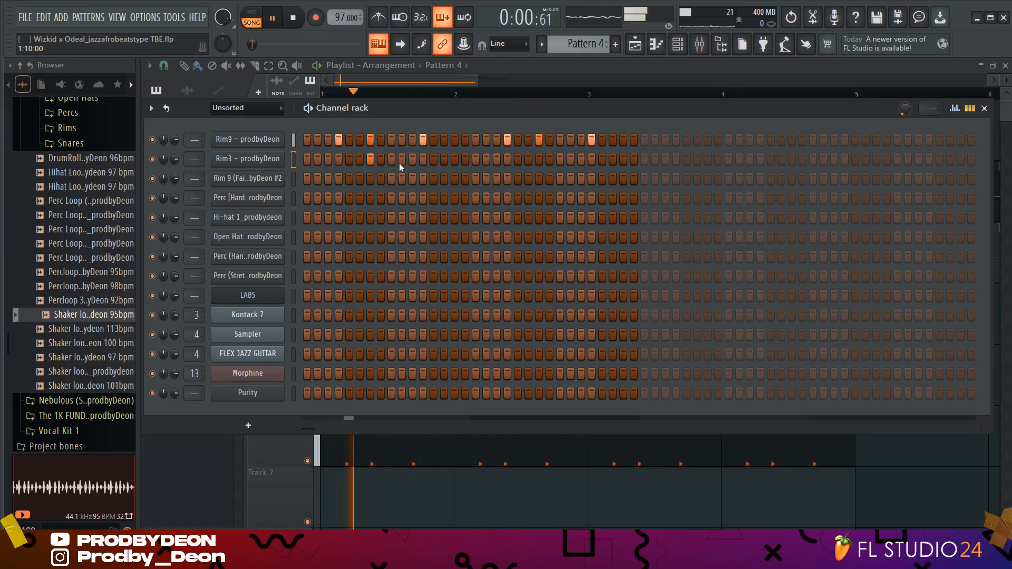
click(403, 161)
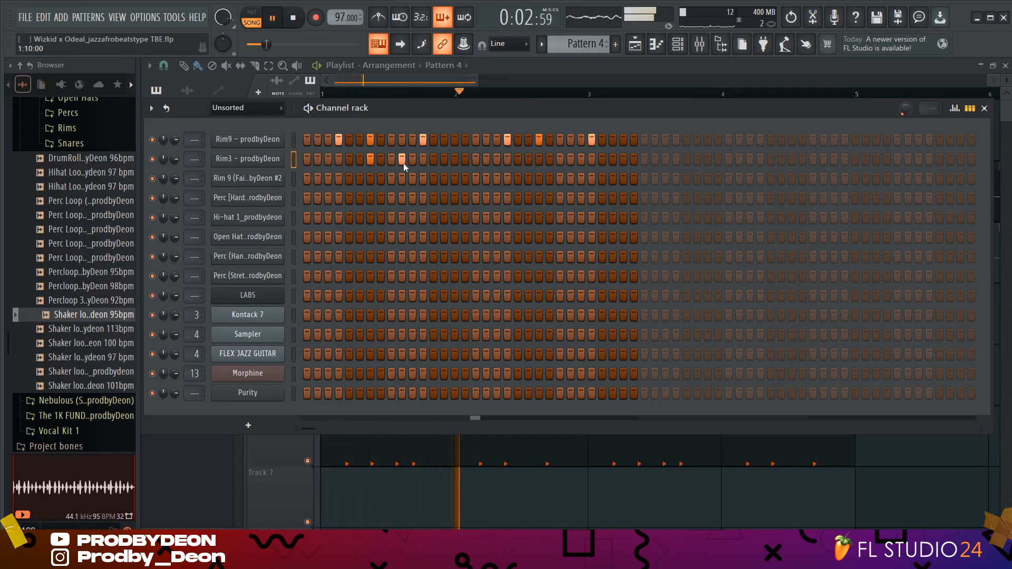
click(538, 159)
click(571, 160)
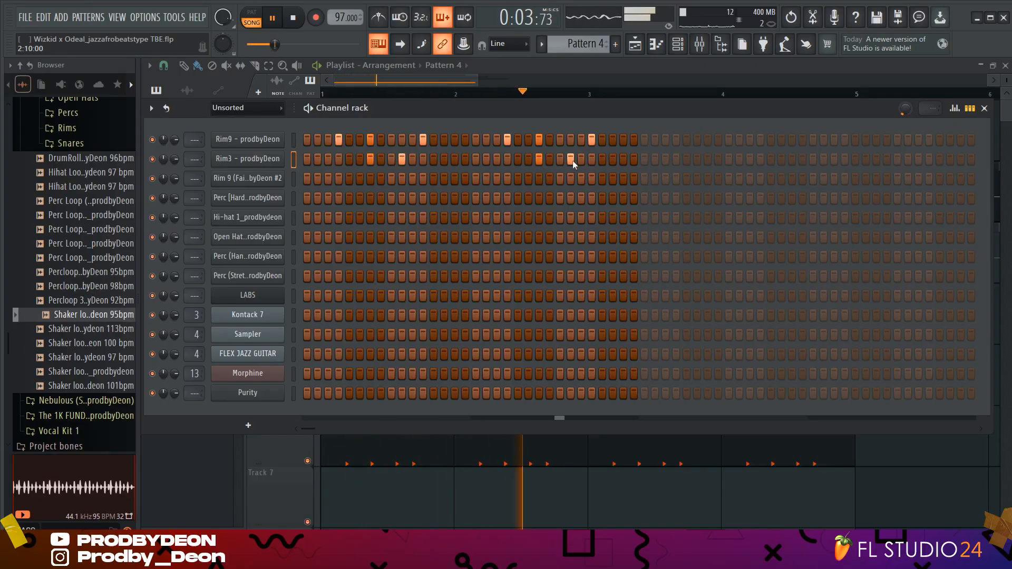
Step: Preview the Rim 9 #2 channel and add its hits on steps 10 and 26
click(295, 183)
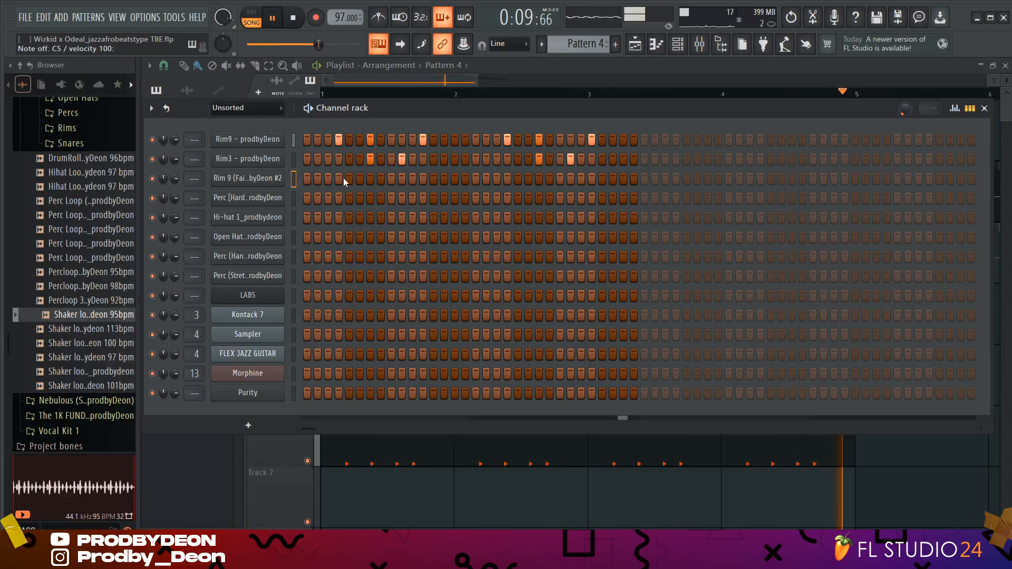
click(401, 179)
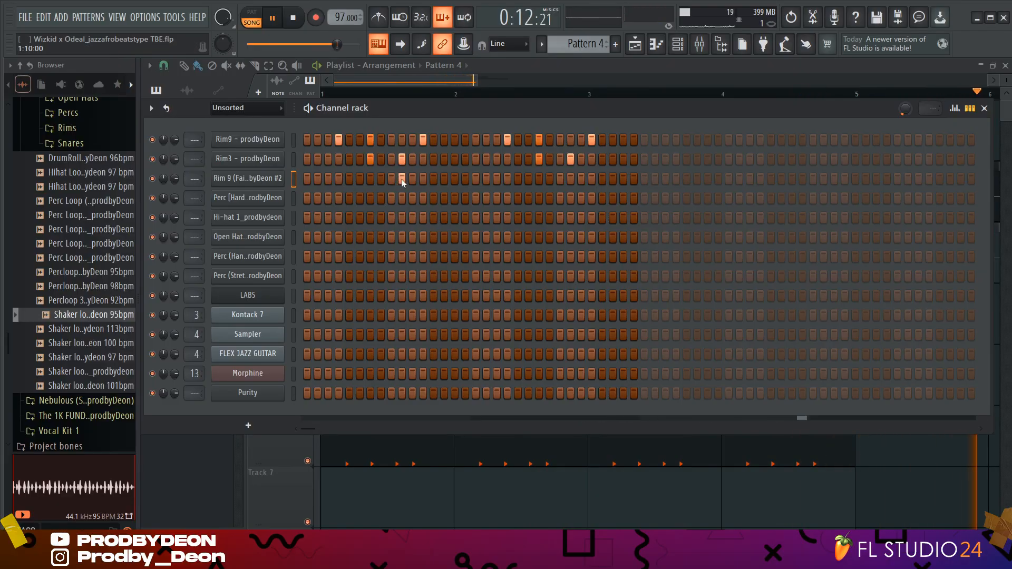
click(570, 179)
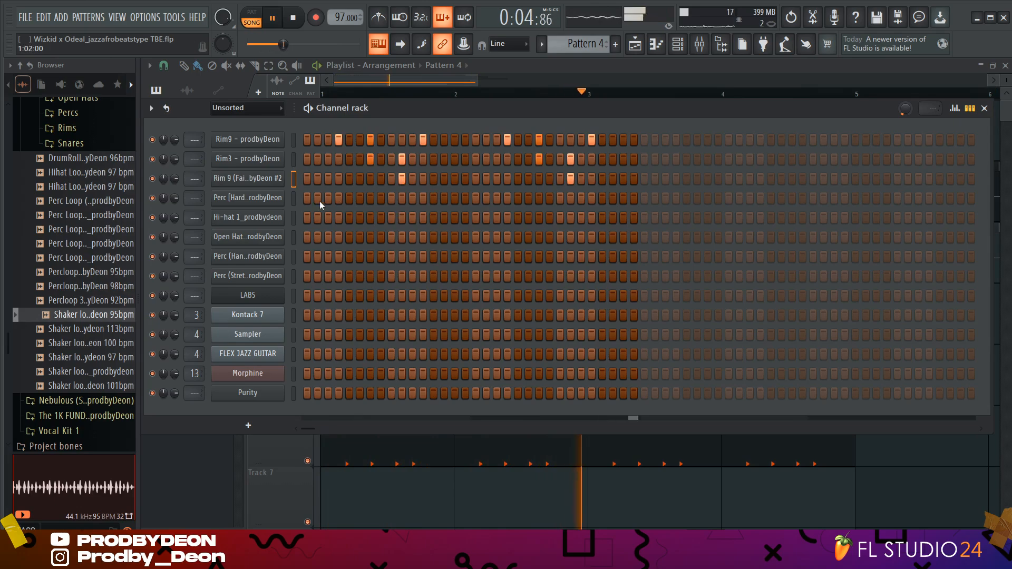
Step: Try a hard percussion hit on step 4, remove it and place the hits on steps 15 and 31 instead
click(339, 198)
key(space)
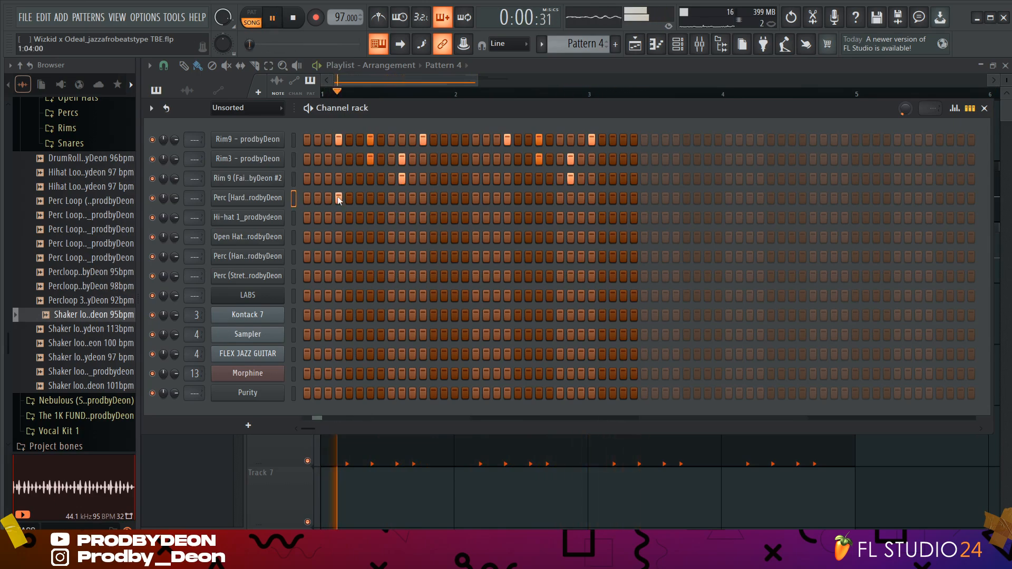
click(338, 199)
key(space)
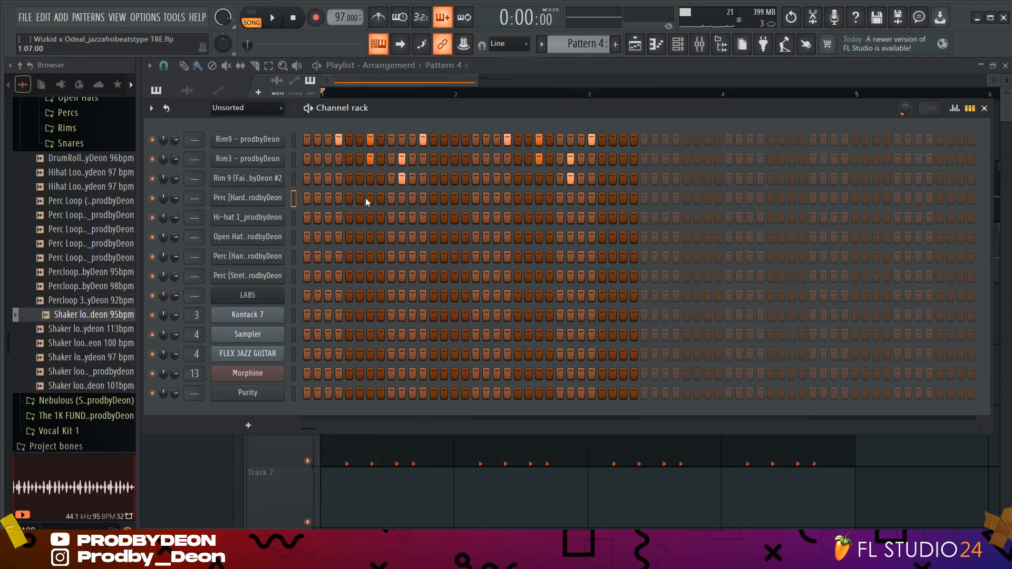
key(space)
click(457, 199)
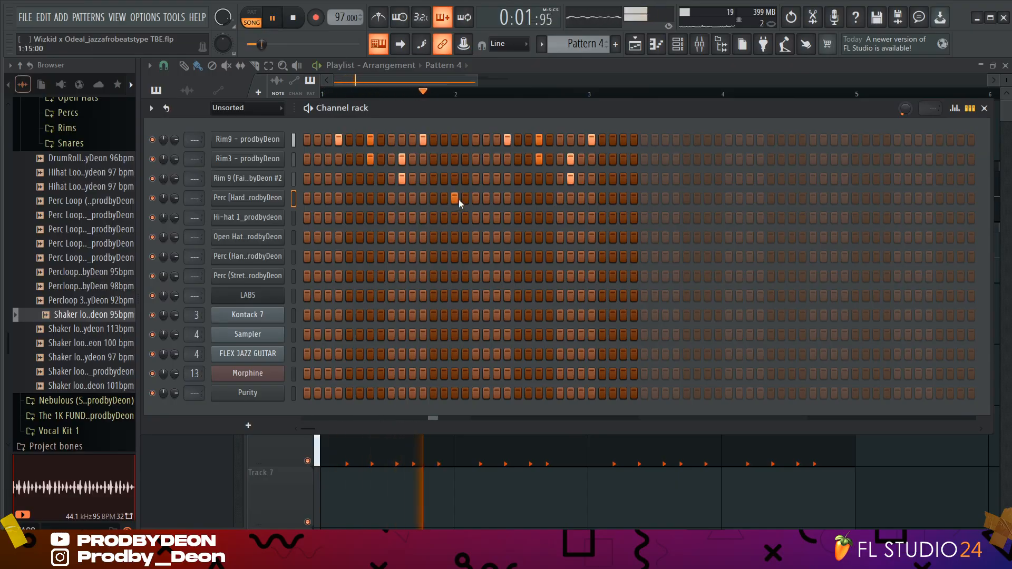
click(625, 202)
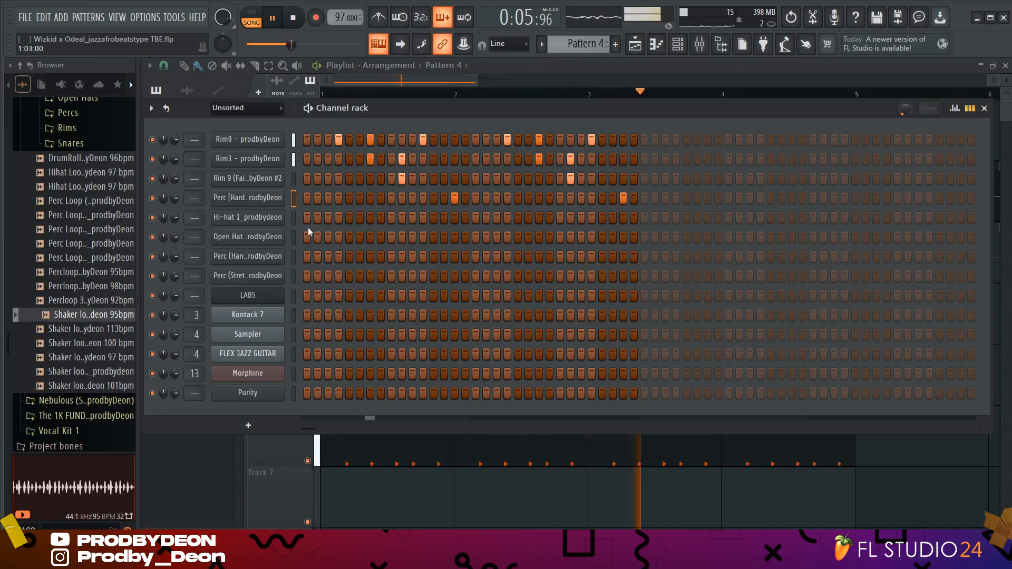
Step: Program Hi-hat 1 on steps 9, 12, 20, 25 and 28, and the open hat on step 27
click(292, 220)
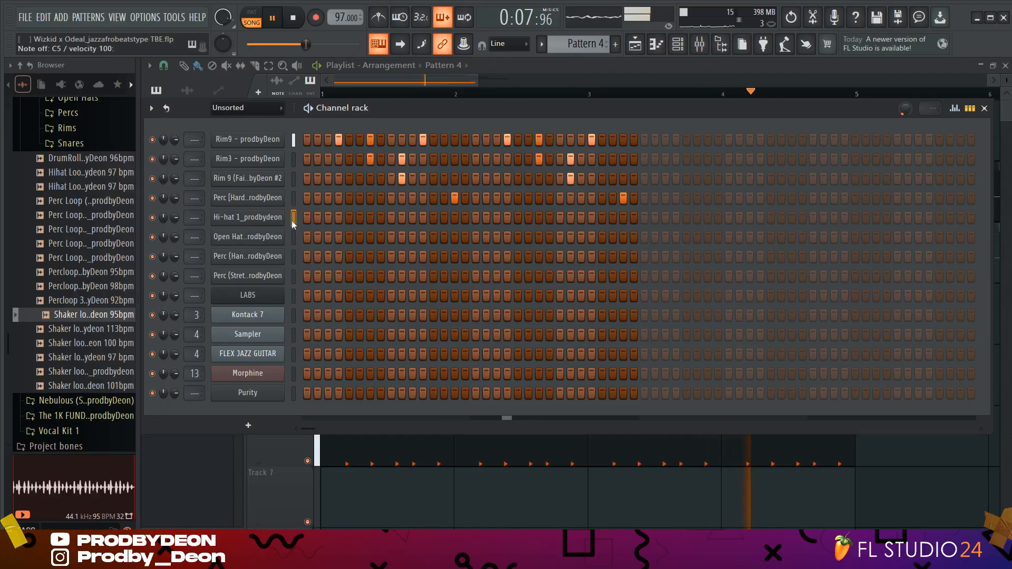
click(337, 218)
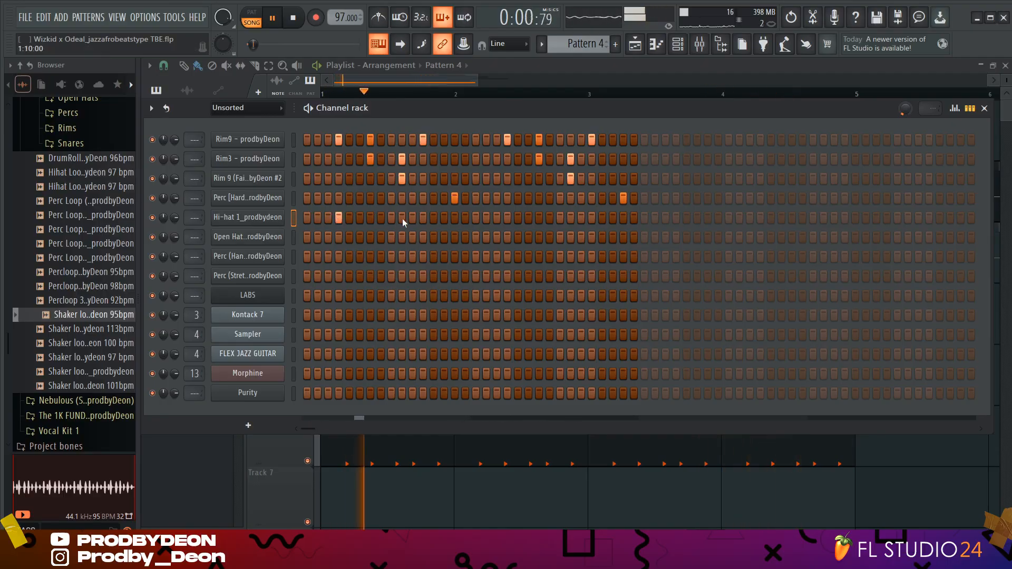
click(423, 218)
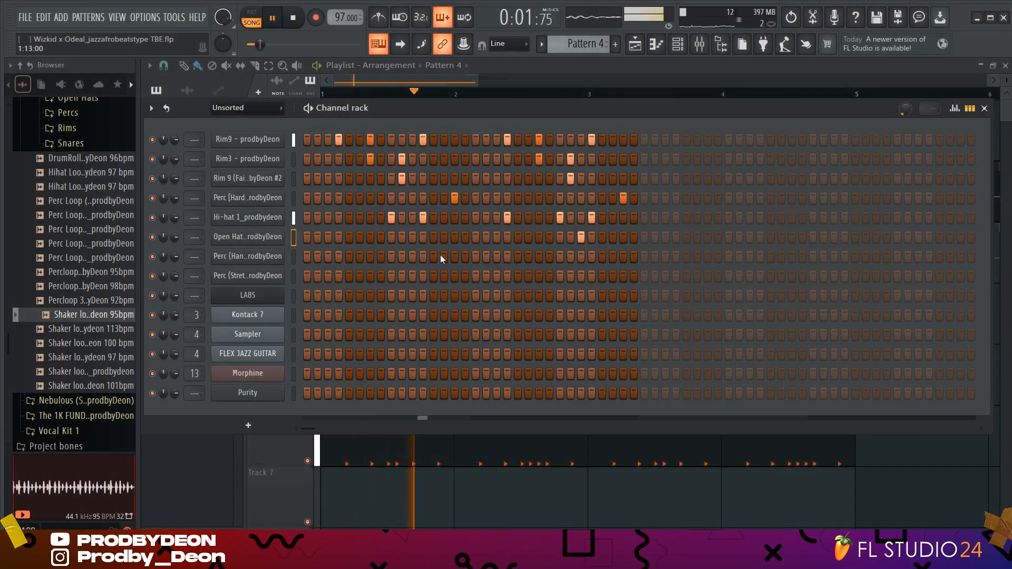
Step: Program the Perc (Han...) channel on steps 7, 15, 23 and 31, and add a Perc (Stret...) hit on step 15
click(455, 256)
click(623, 257)
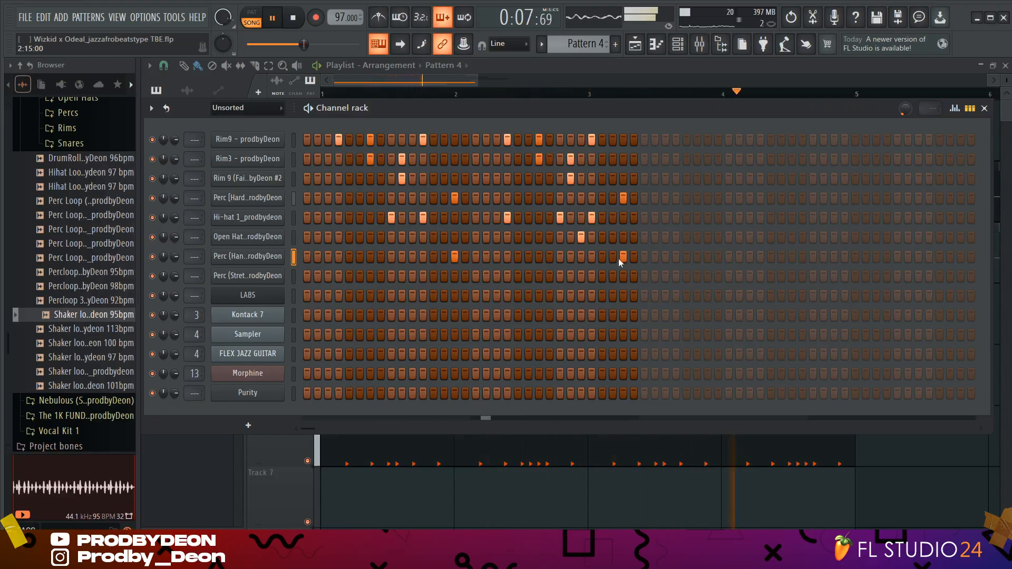
click(370, 257)
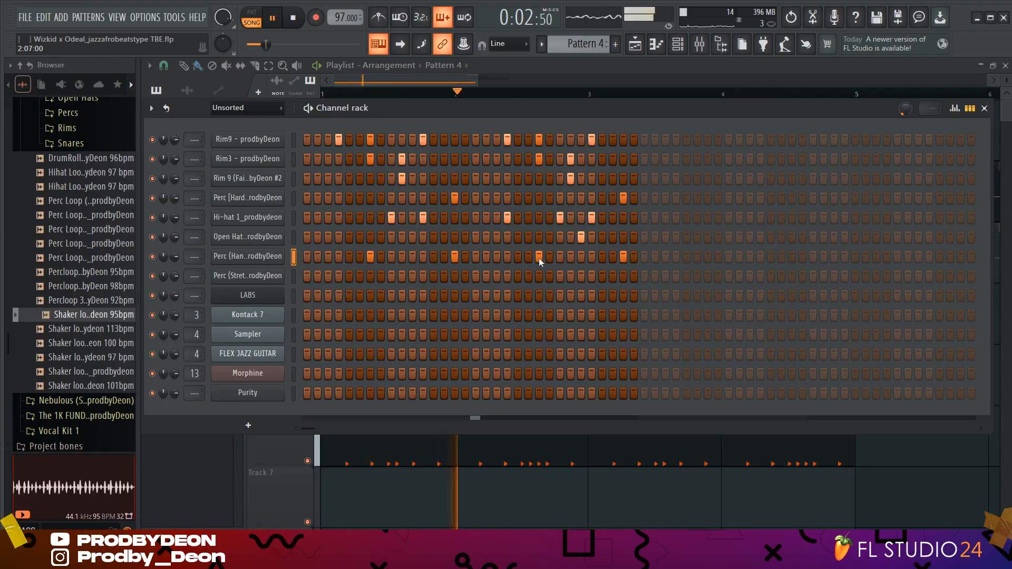
click(296, 276)
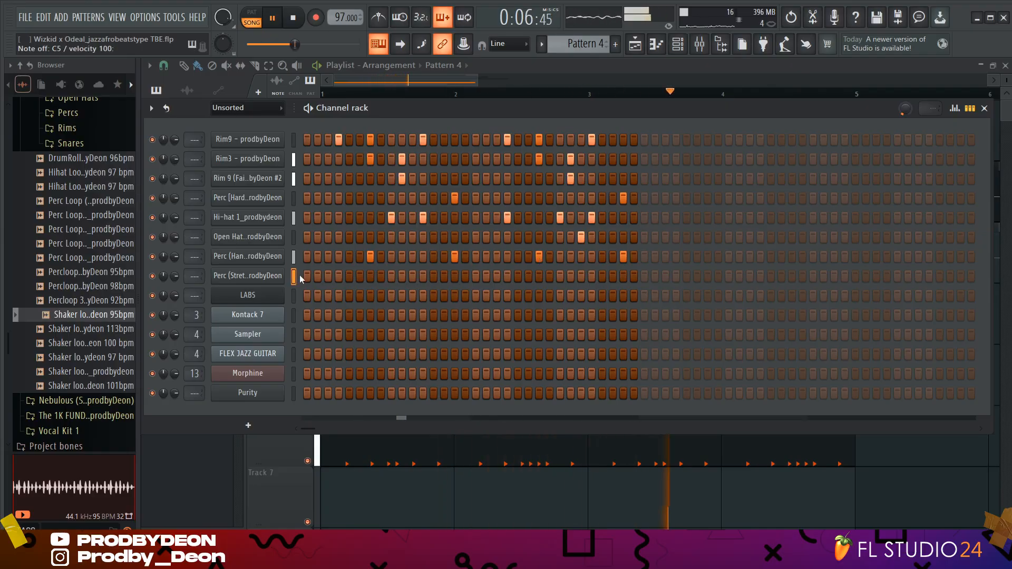
click(455, 276)
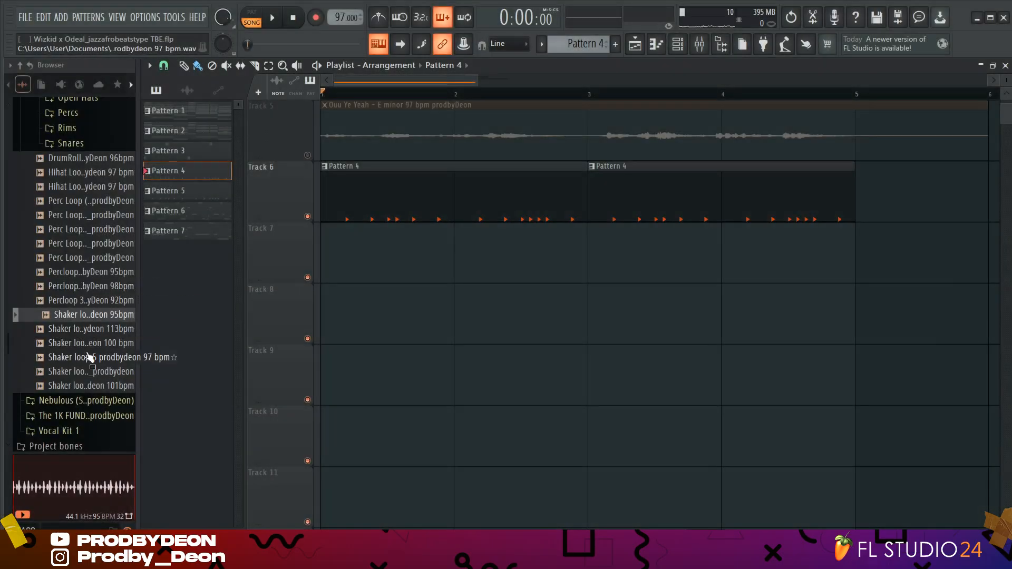
Step: Audition shaker, percussion and hi-hat loops in the browser, including Perc Loop (Agege) 5 and Hihat Loop 2
click(89, 329)
click(91, 201)
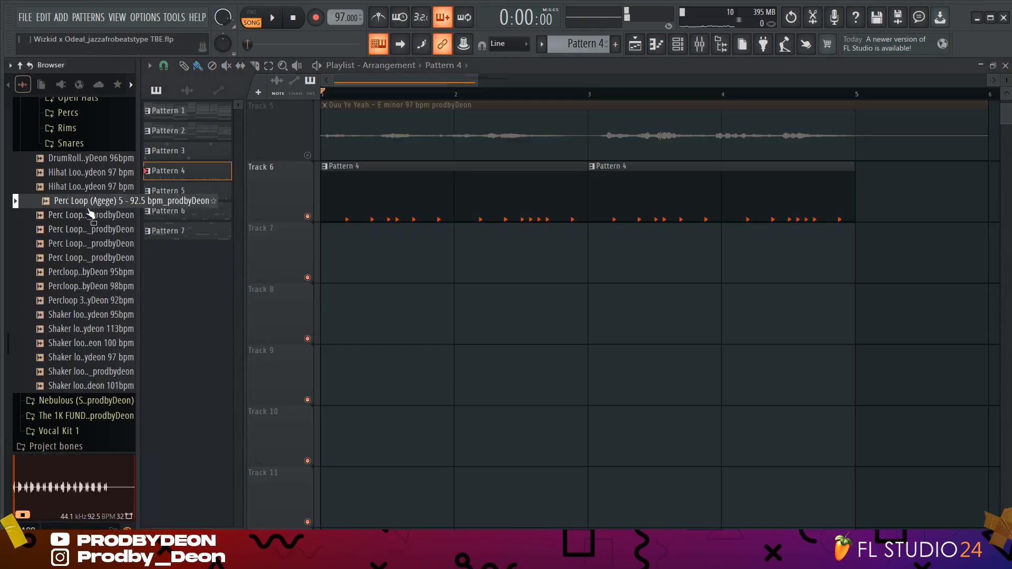
click(91, 215)
click(89, 187)
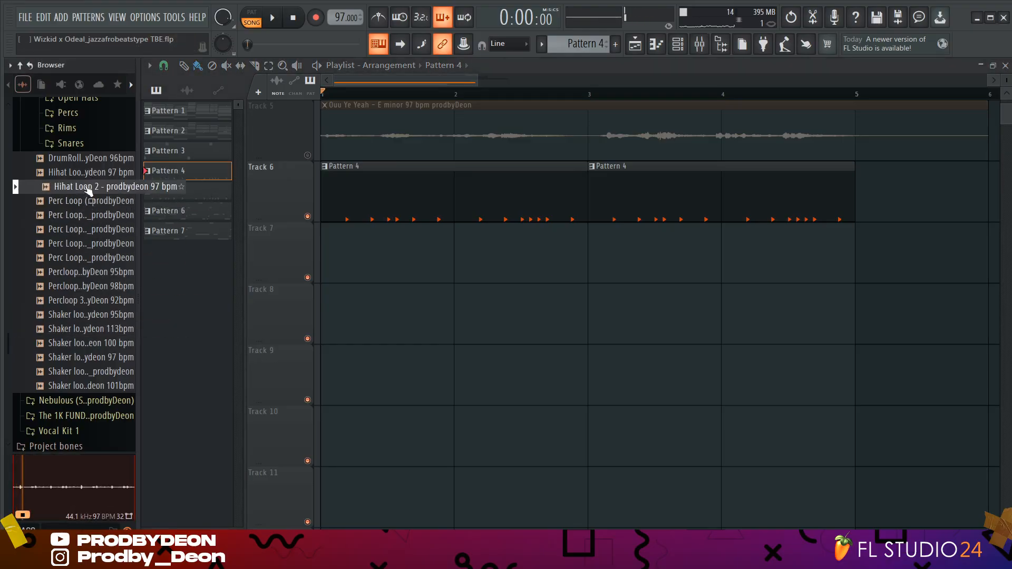
Step: Place Hihat Loop 2 at bar 1 of Track 7, normalize the clip and lower its volume to about 14%
drag(89, 190, 379, 253)
double_click(380, 255)
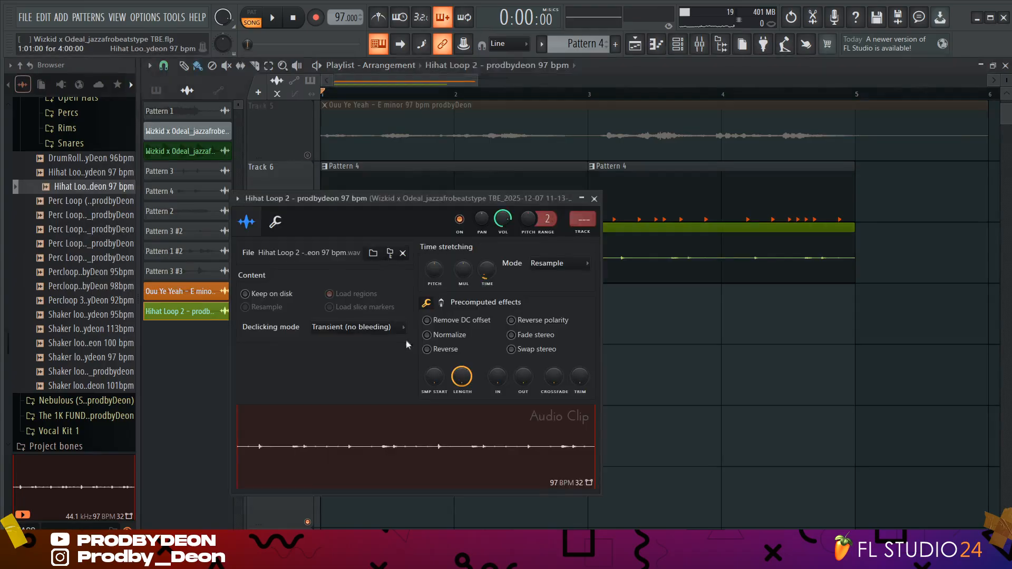
click(427, 335)
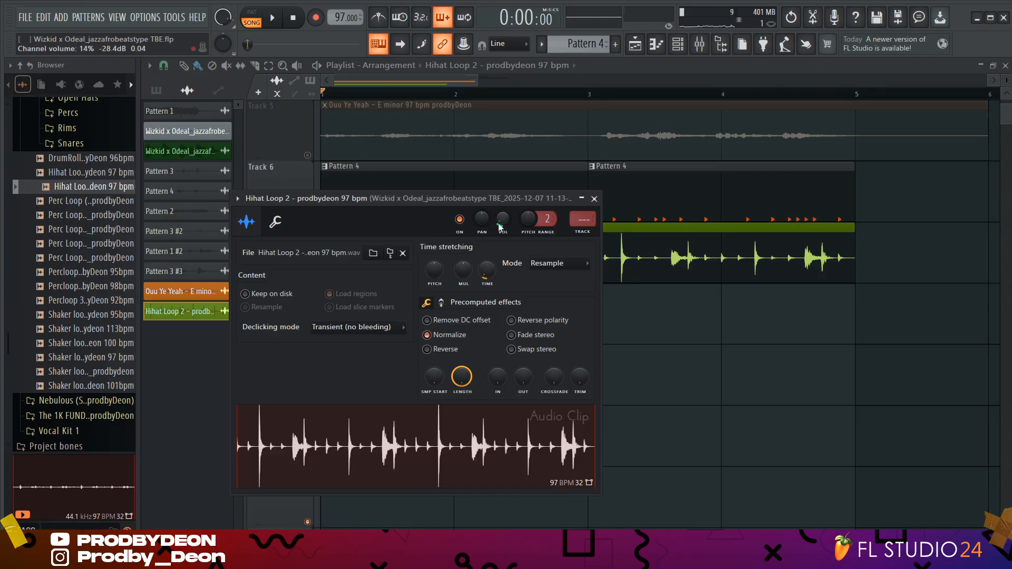
click(594, 199)
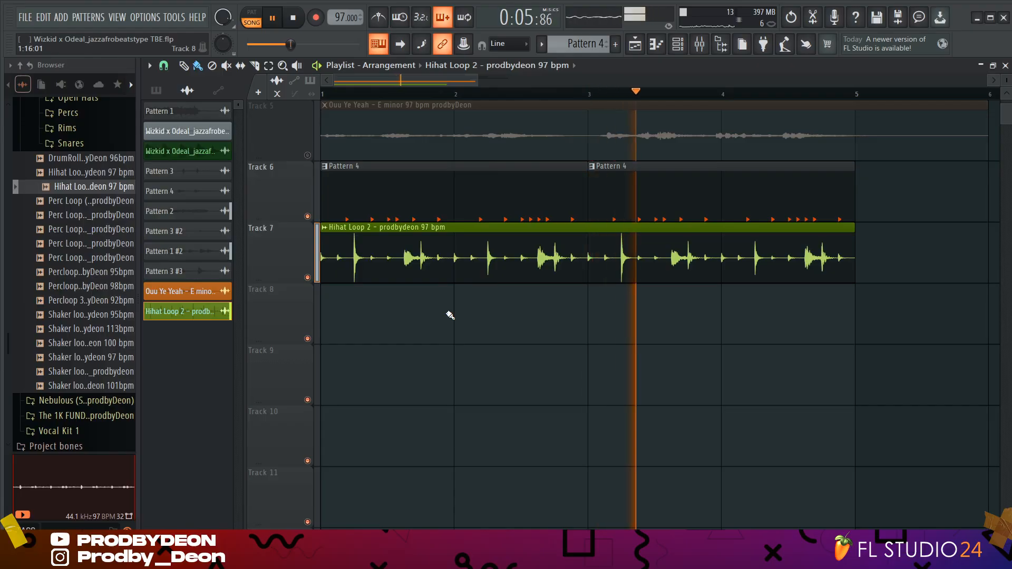
Step: Stop playback, check the Hihat Loop 2 clip's settings and play the arrangement again
key(space)
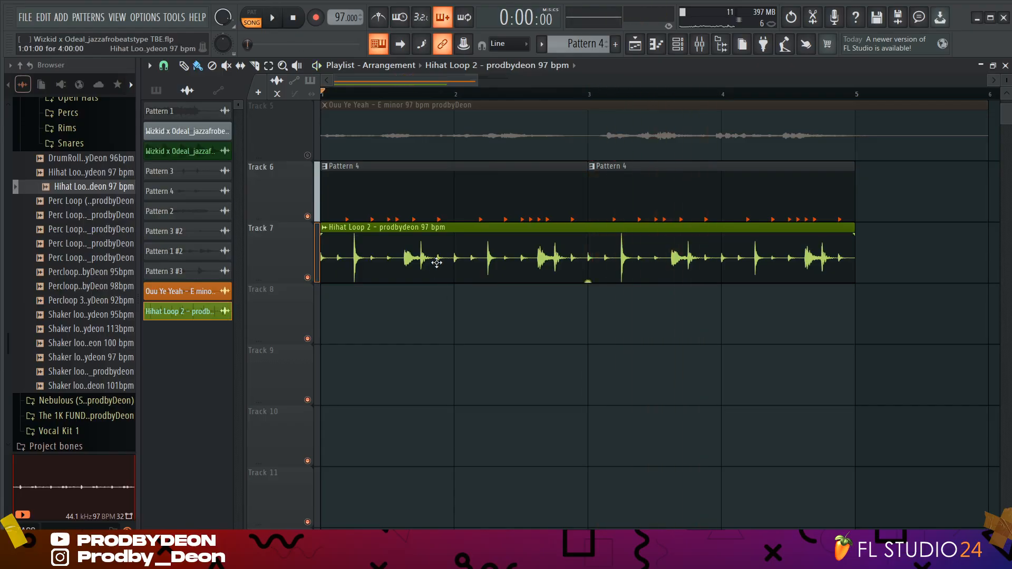
double_click(437, 266)
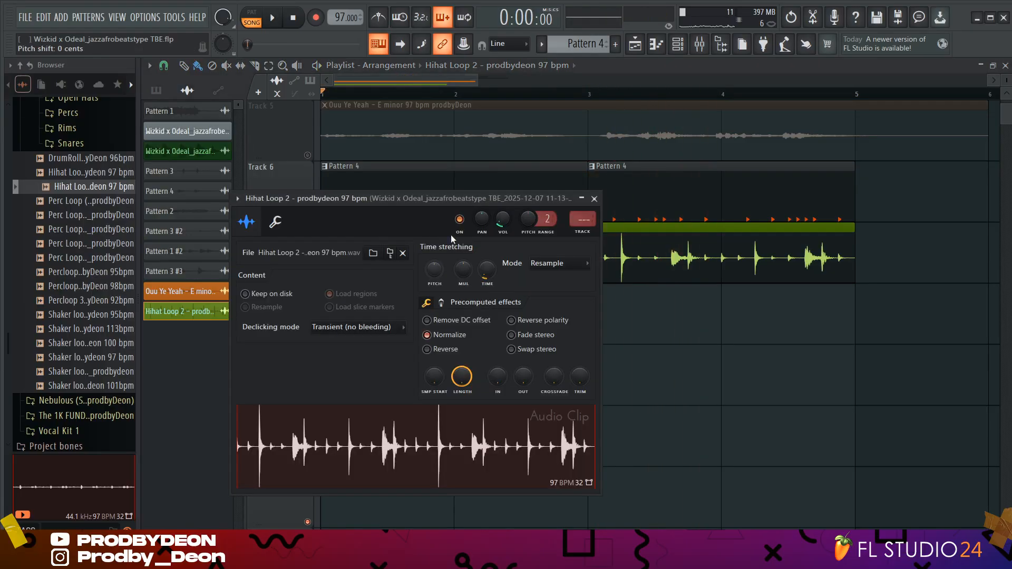
click(594, 200)
key(space)
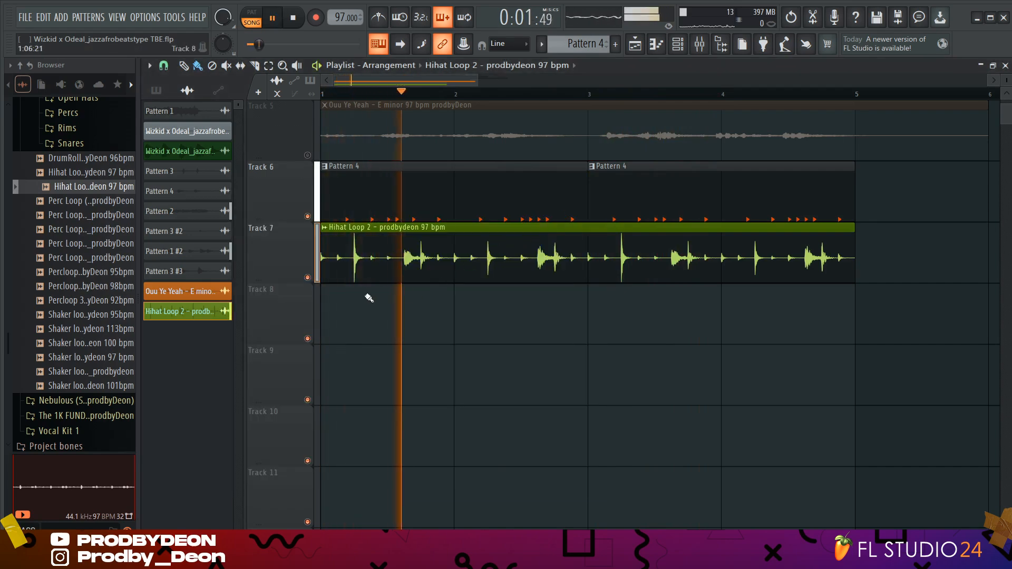
Step: Place Hihat Loop 1 at bar 1 of Track 8 and lower its channel volume to about 41% during playback
key(space)
drag(90, 173, 385, 321)
double_click(384, 322)
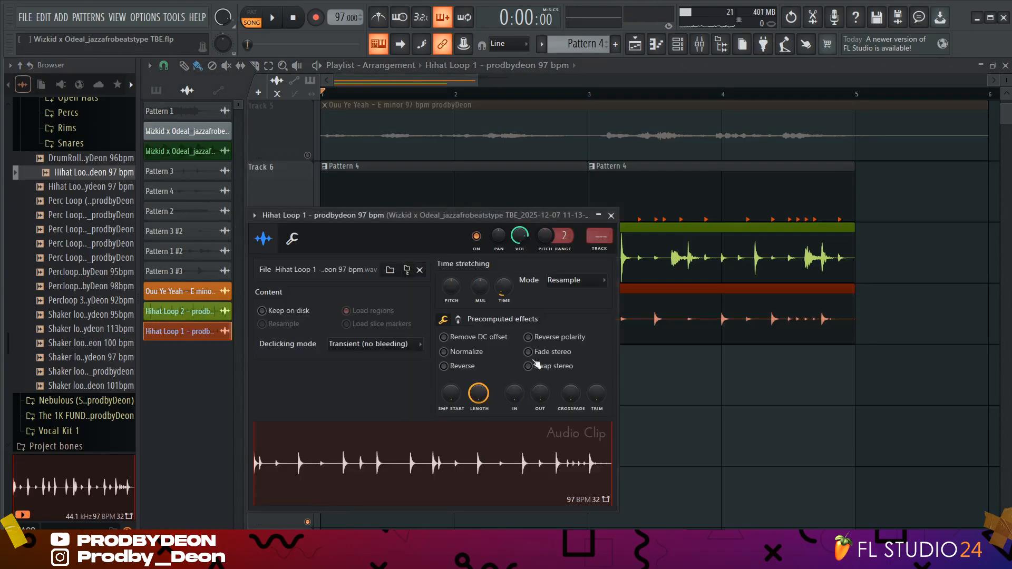
click(611, 216)
key(space)
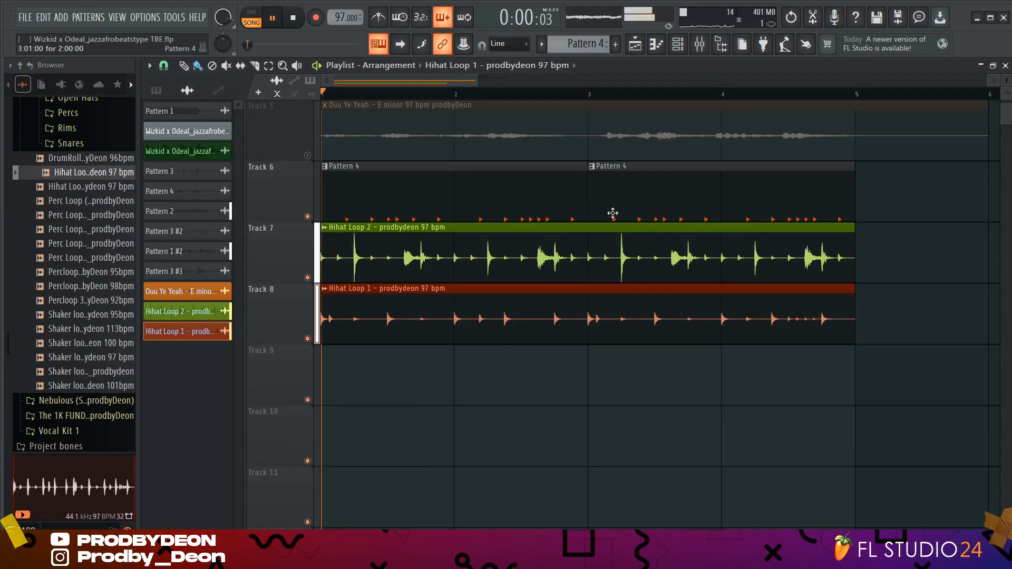
double_click(555, 294)
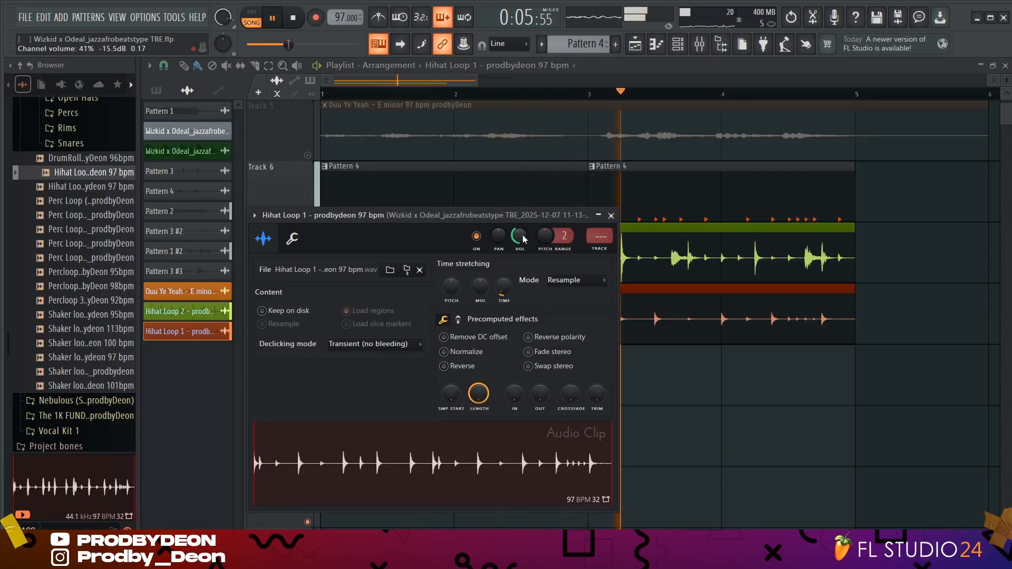
click(611, 216)
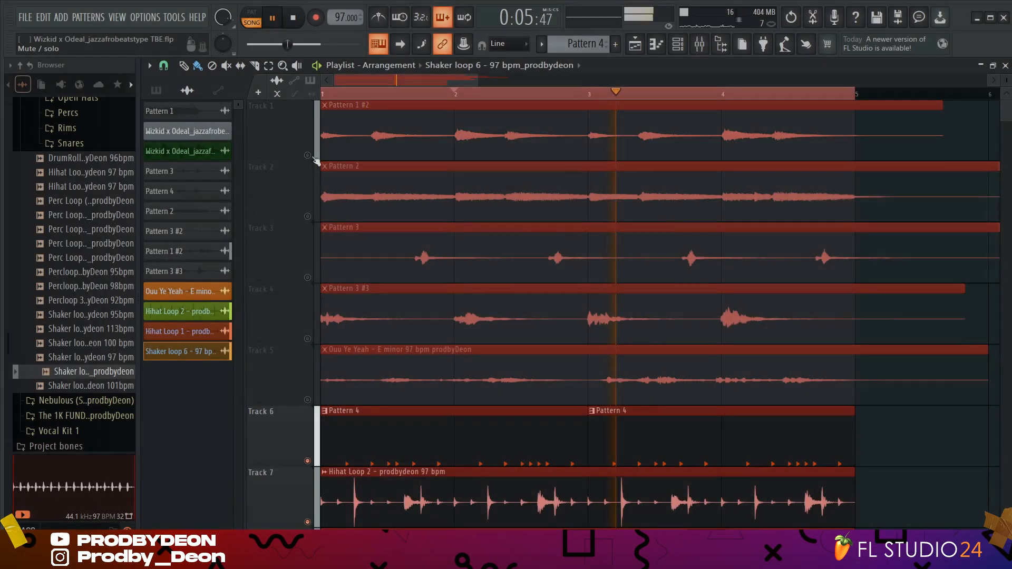
Step: Play back the four-bar selection to check the drum loops together with Shaker loop 6 on Track 9
key(space)
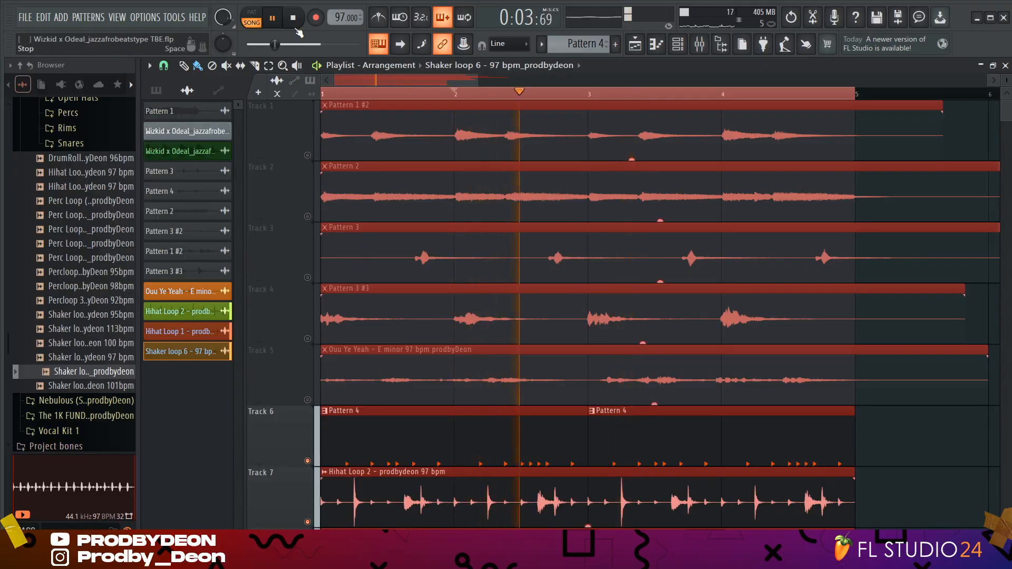
key(space)
key(space)
scroll(392, 330, down, 5)
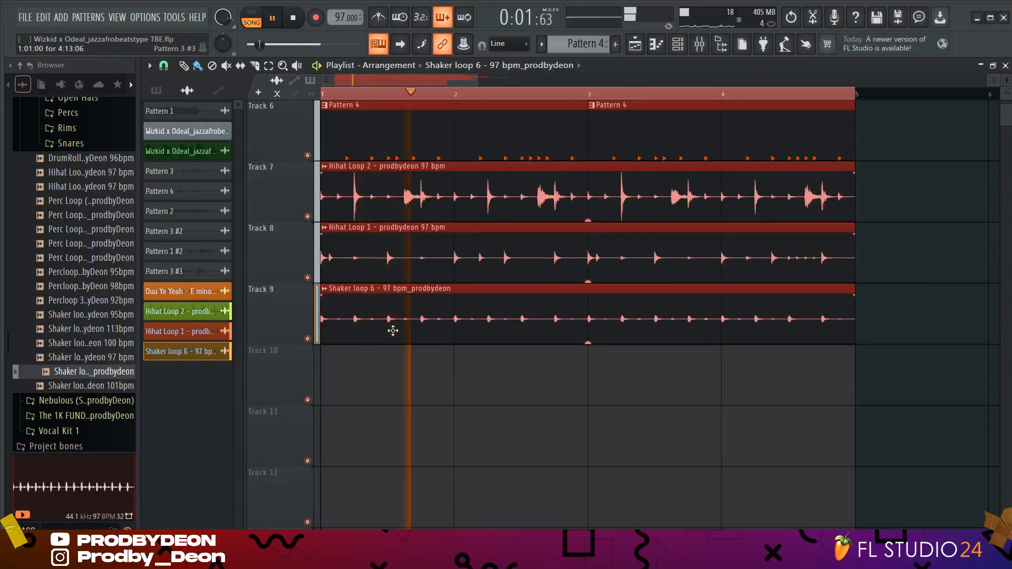
key(space)
Step: Audition percussion and shaker loops, and place Shaker loop 4 at bar 1 of Track 10
click(92, 272)
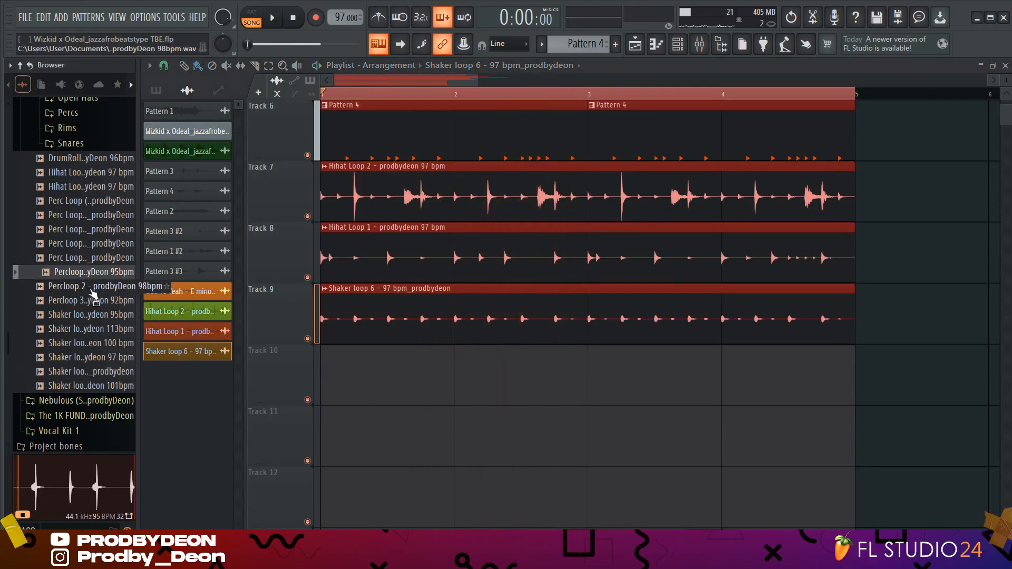
click(92, 291)
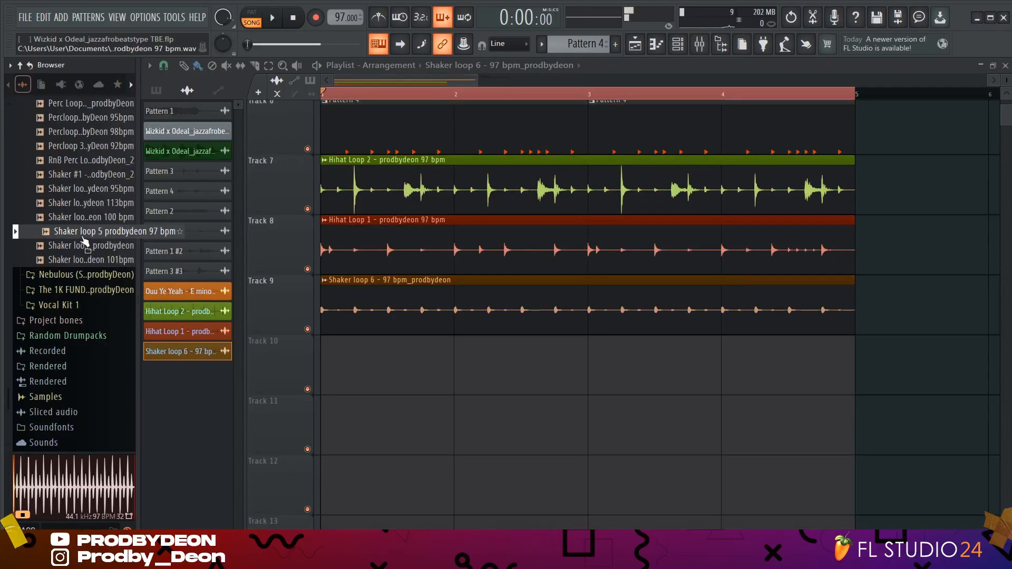
click(86, 219)
drag(90, 206, 340, 347)
drag(458, 370, 457, 370)
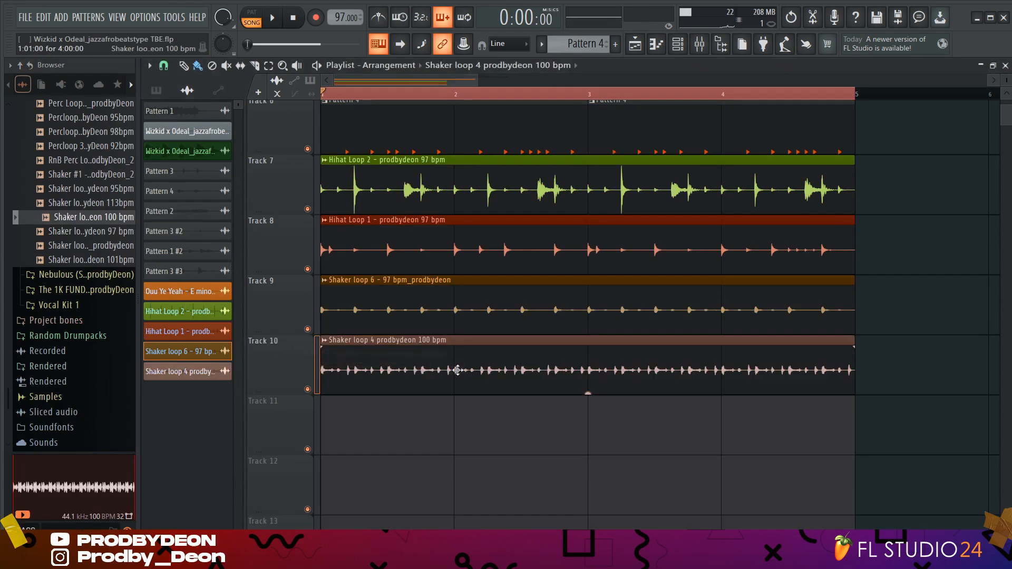
Step: Lower the channel volume of Shaker loop 4 to about 33% while the arrangement plays
key(space)
double_click(458, 370)
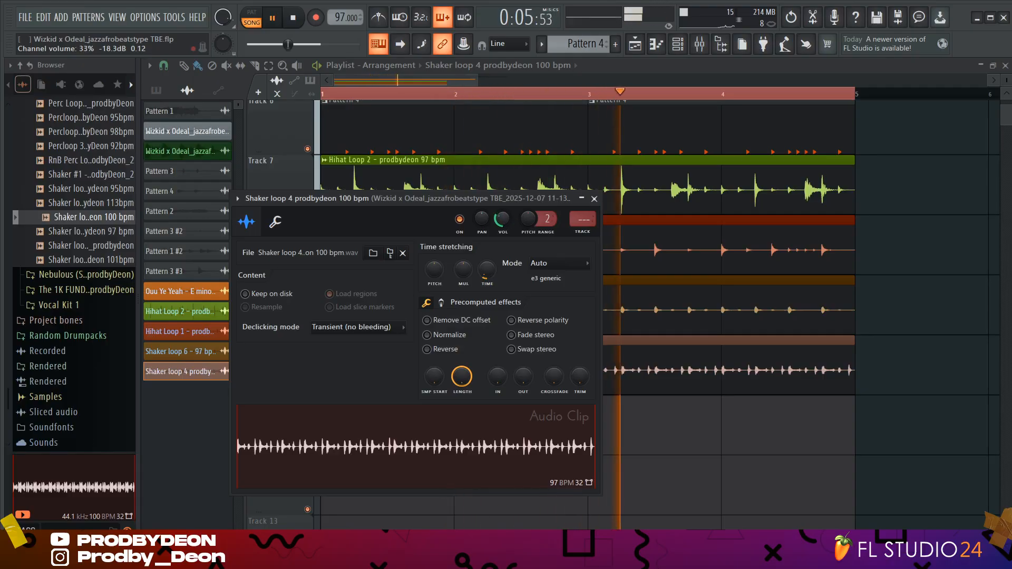
click(594, 198)
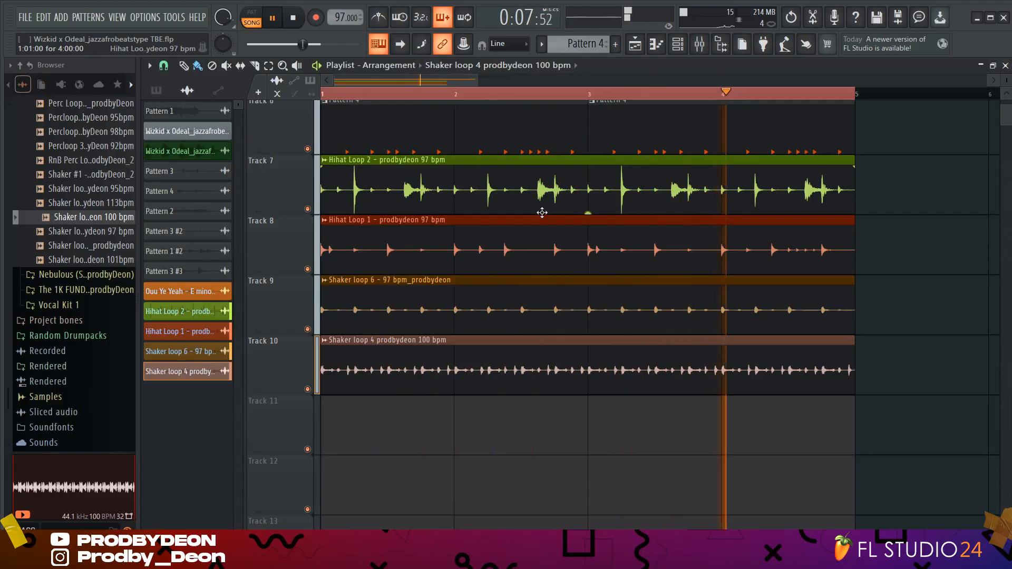
key(space)
Step: Place Shaker #1 at bar 1 of Track 11 and time-stretch the clip to 4 bars
scroll(91, 352, up, 4)
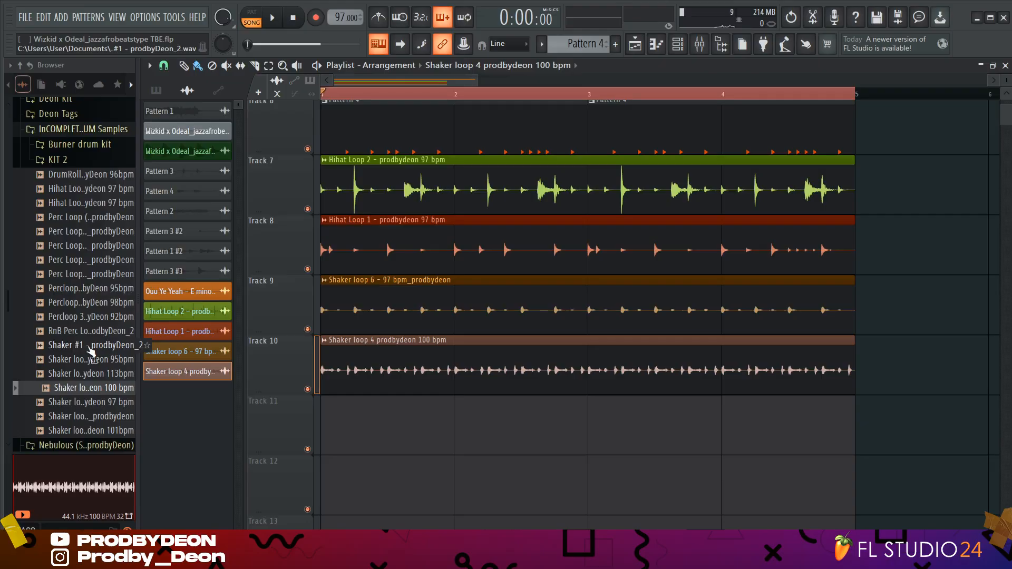
click(90, 348)
drag(91, 351, 416, 429)
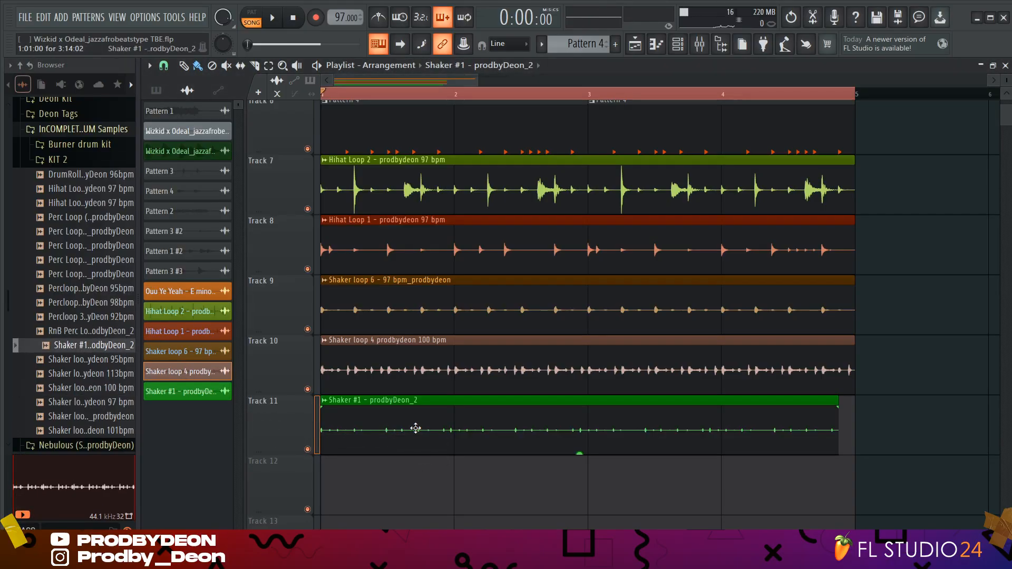
double_click(415, 428)
right_click(500, 297)
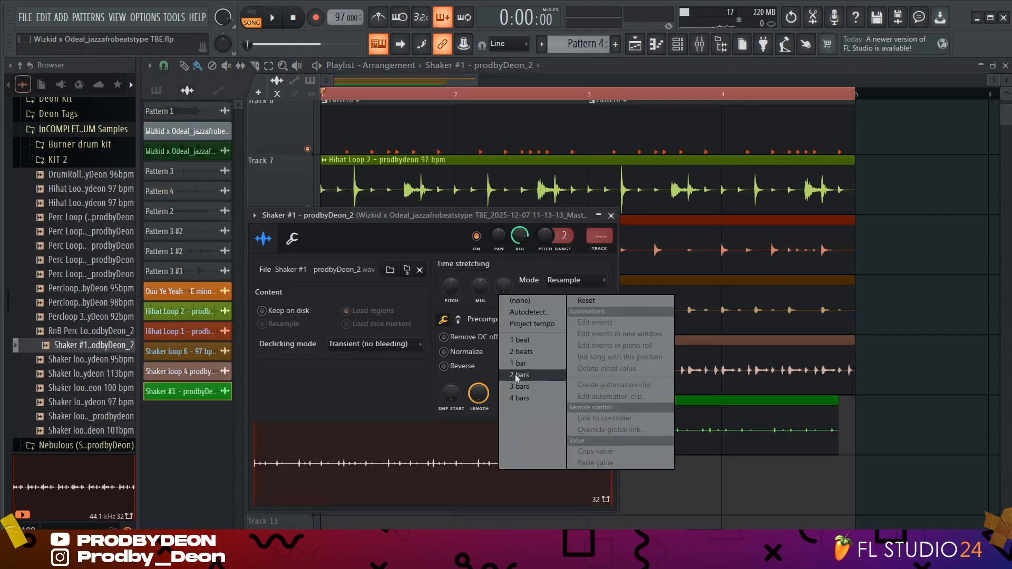
click(521, 399)
Step: Adjust the Shaker #1 clip's channel volume during playback, and reopen its settings once playback is stopped
key(space)
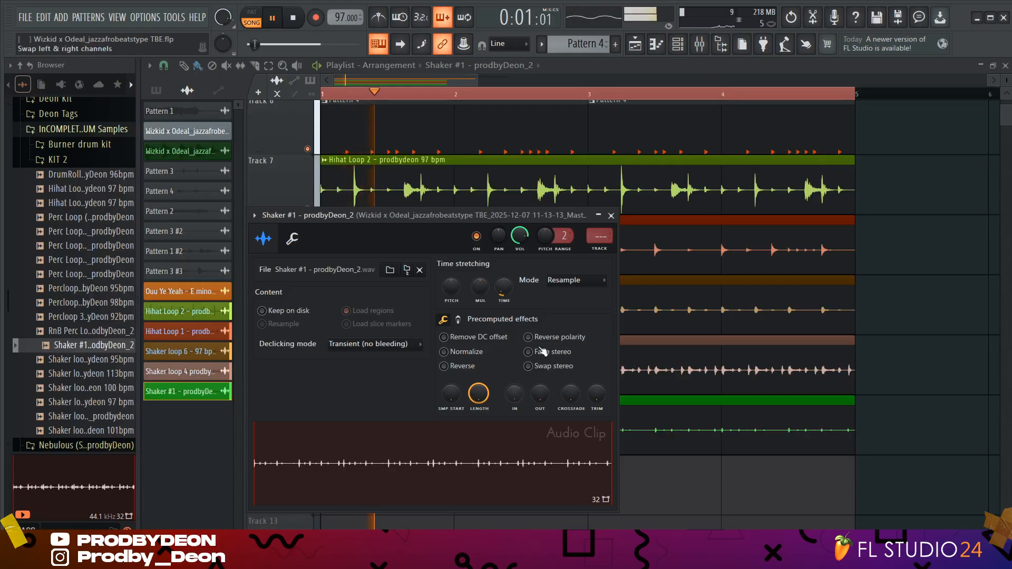
right_click(520, 243)
click(530, 249)
click(611, 216)
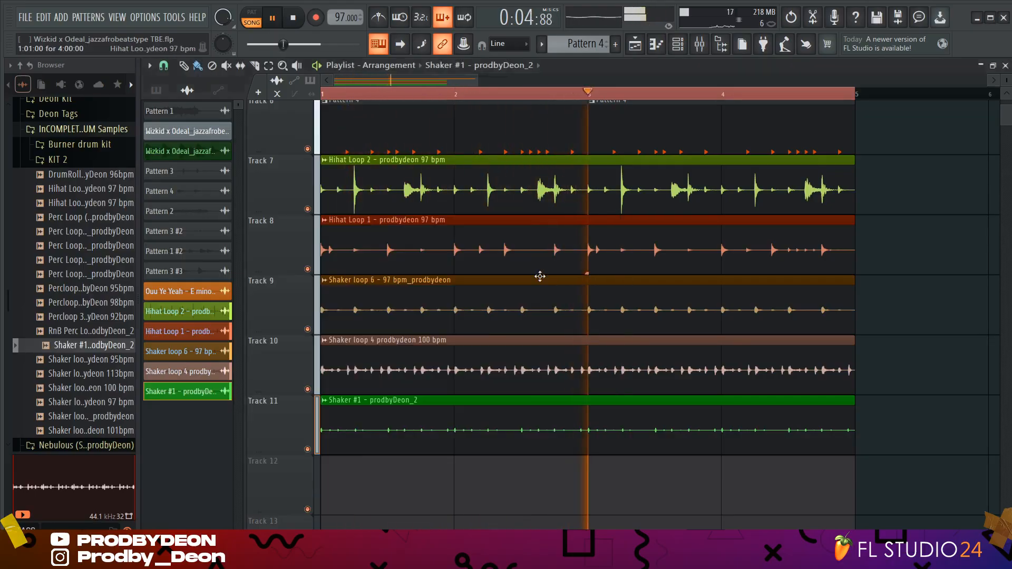
key(space)
double_click(479, 421)
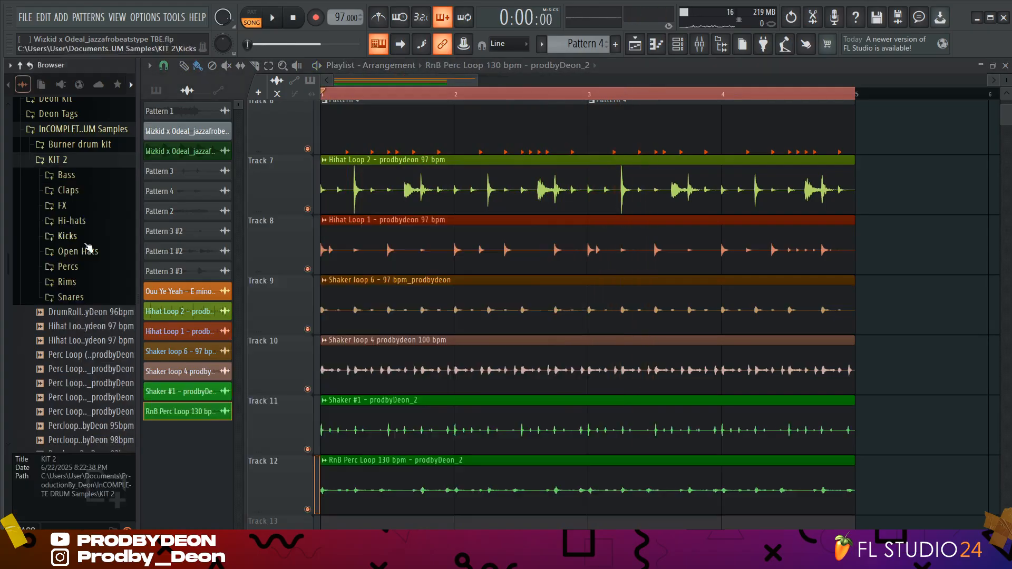
Step: Audition the kick samples in KIT 2 and place Kick 6 (Relaxx) at bar 1 of Track 13
click(67, 236)
click(100, 293)
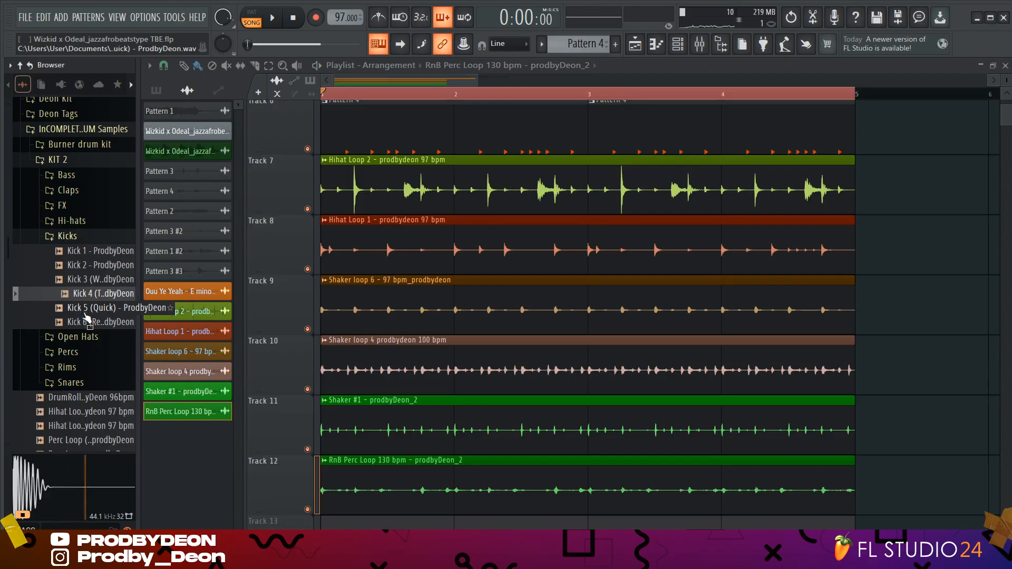
click(86, 311)
click(87, 322)
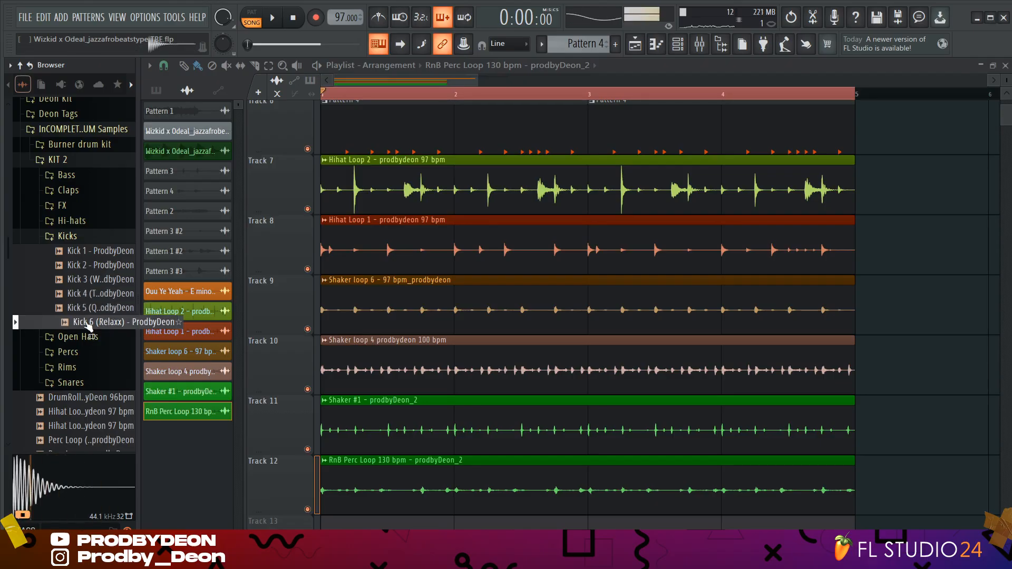
scroll(451, 297, down, 2)
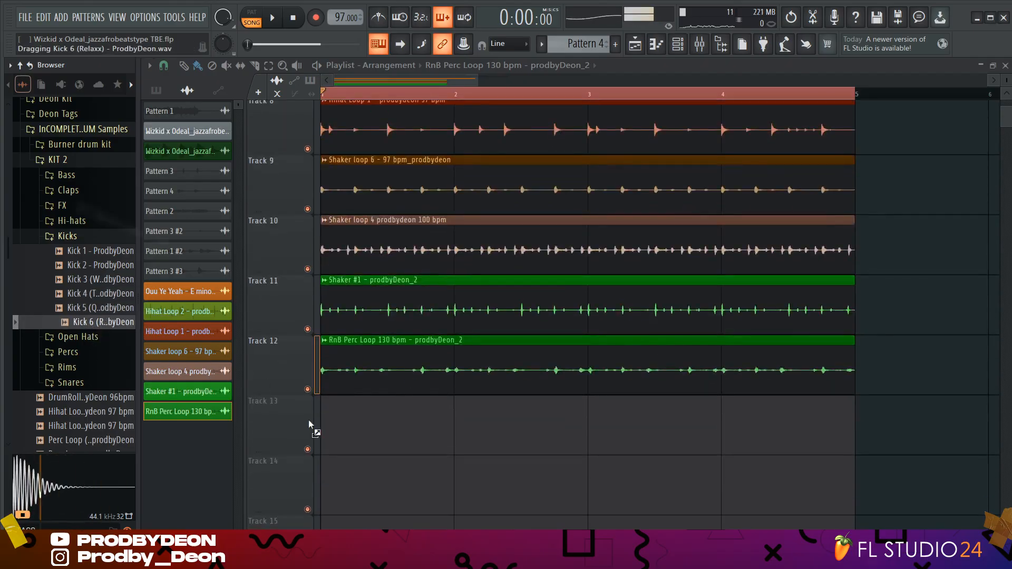
drag(309, 424, 325, 425)
Step: Add Kick 6 clips at the start of bars 2, 3 and 4 on Track 13 while the arrangement plays
key(space)
click(464, 428)
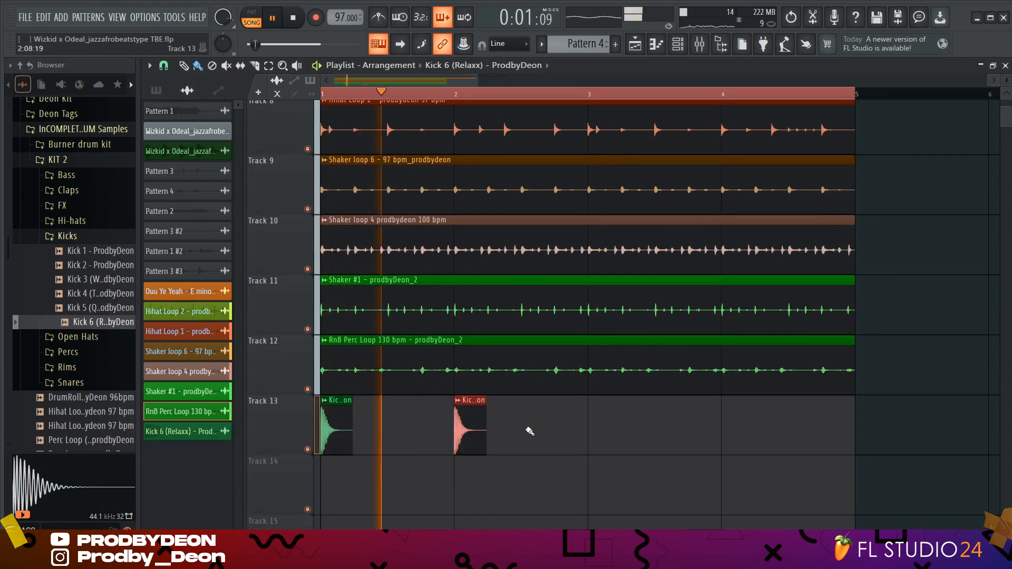
click(596, 426)
click(728, 430)
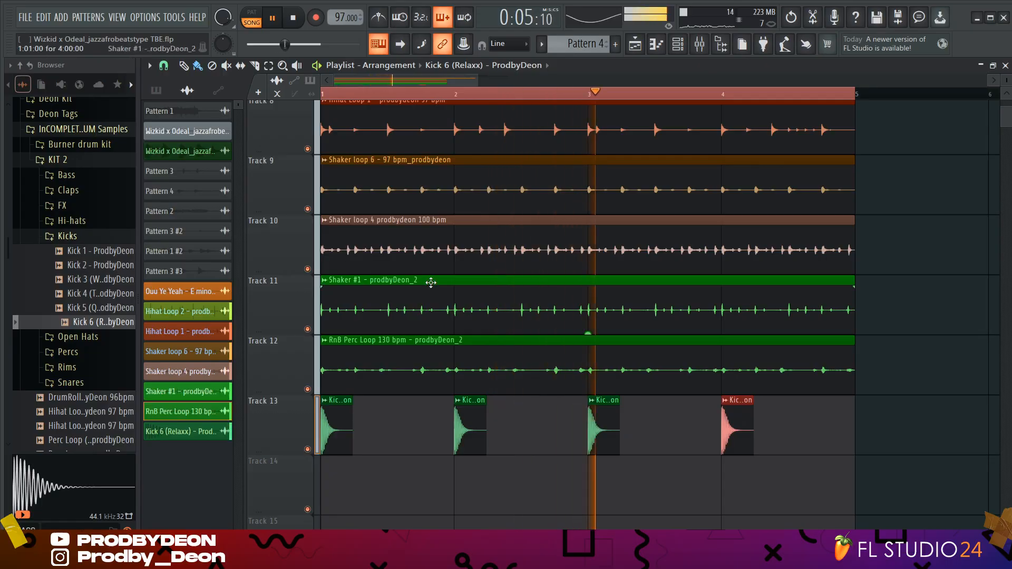
key(space)
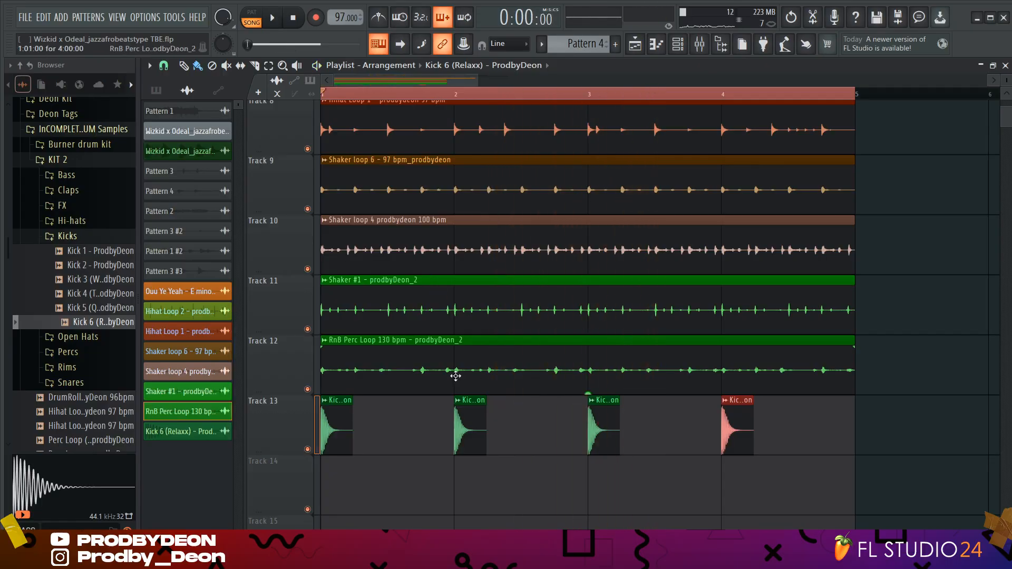
Step: Set the playlist snap to 1/2 beat and fill Track 13 with Kick 6 on every beat up to beat 3 of bar 4
click(164, 66)
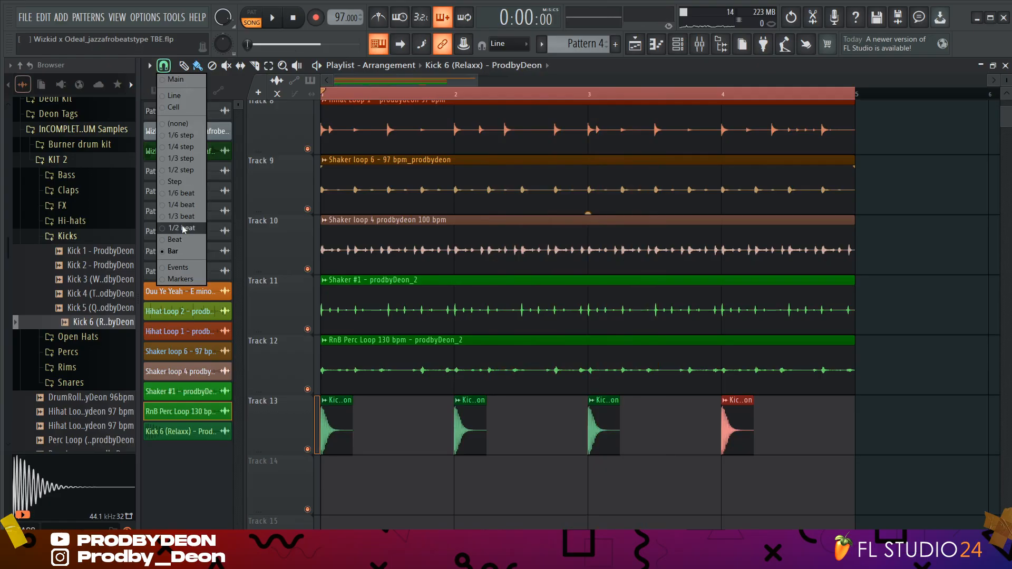
click(183, 228)
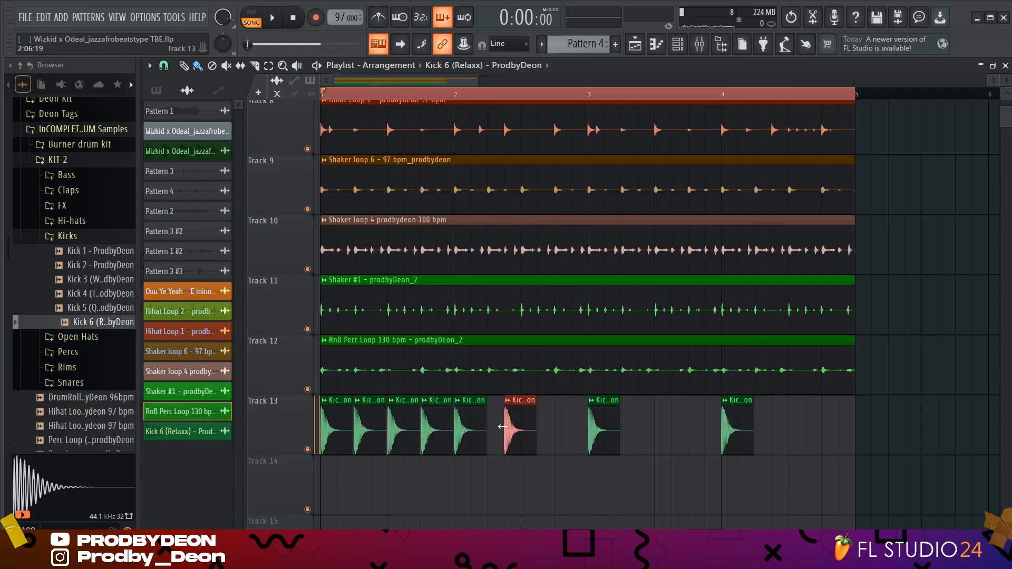
key(space)
click(527, 430)
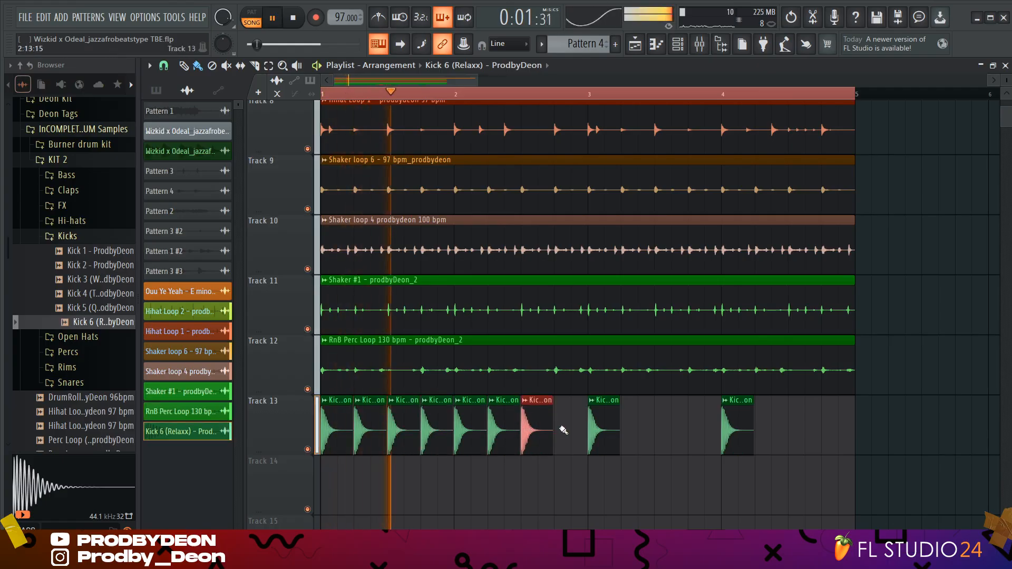
click(560, 430)
click(638, 442)
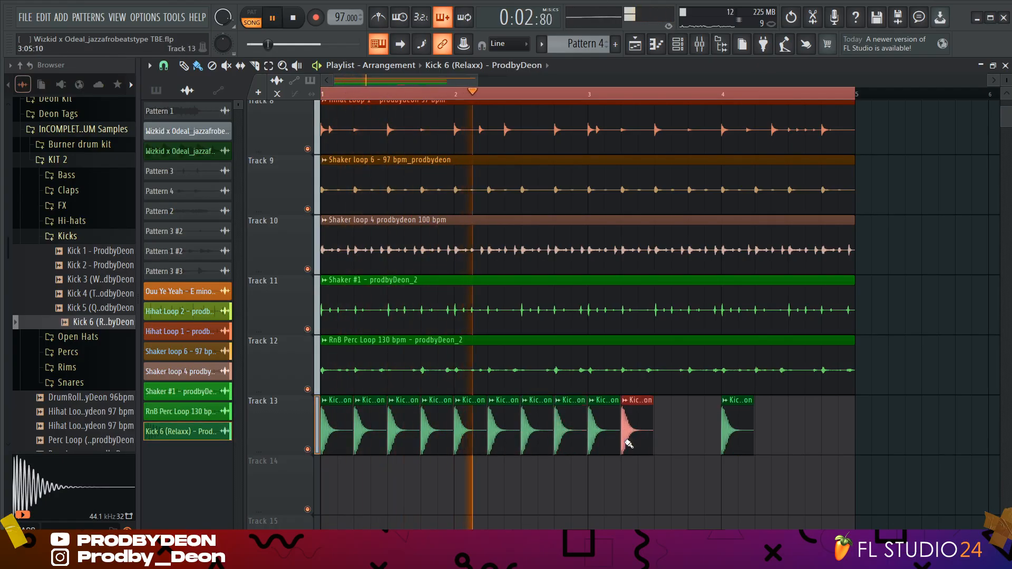
click(666, 446)
click(695, 444)
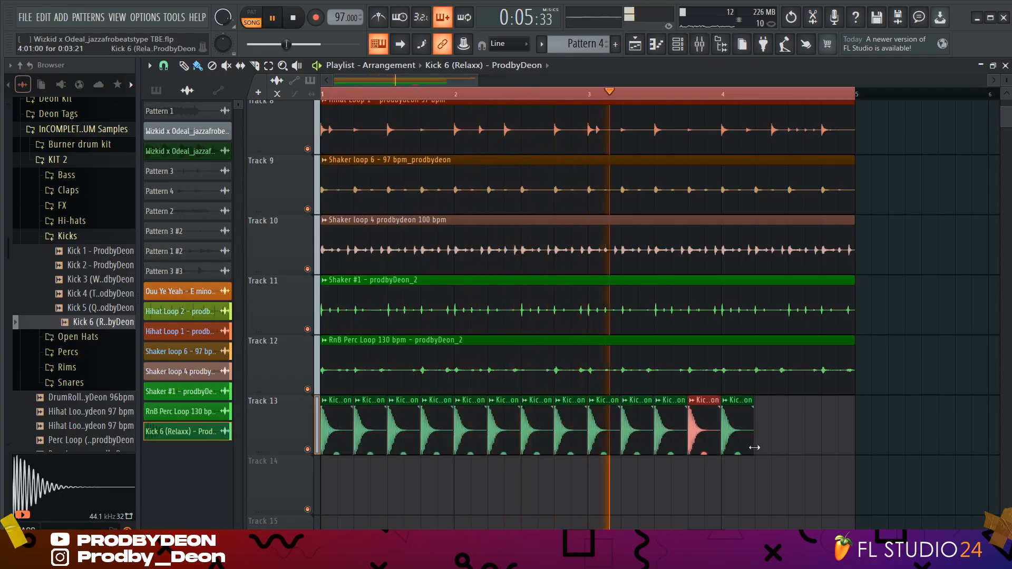
click(770, 448)
click(797, 443)
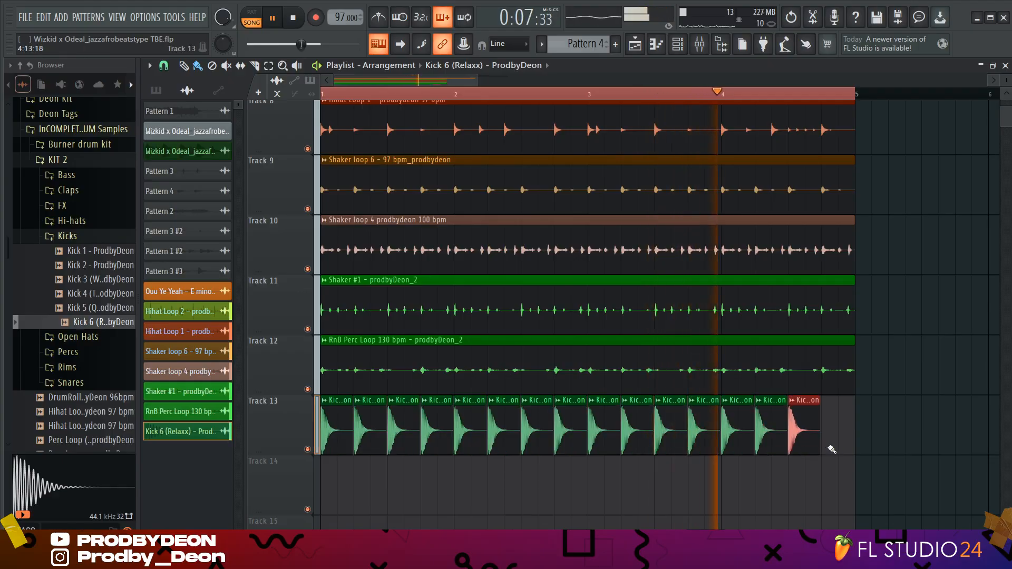
Step: Add two Kick 6 hits half a beat apart on the last beat of bar 4 and trim them to end at bar 5
click(838, 447)
click(831, 479)
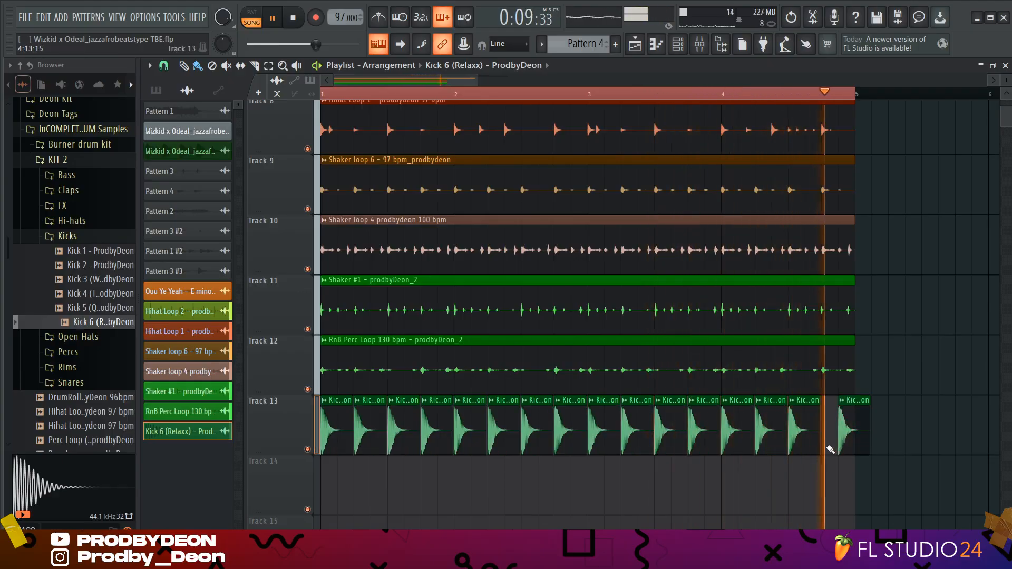
drag(830, 479, 854, 404)
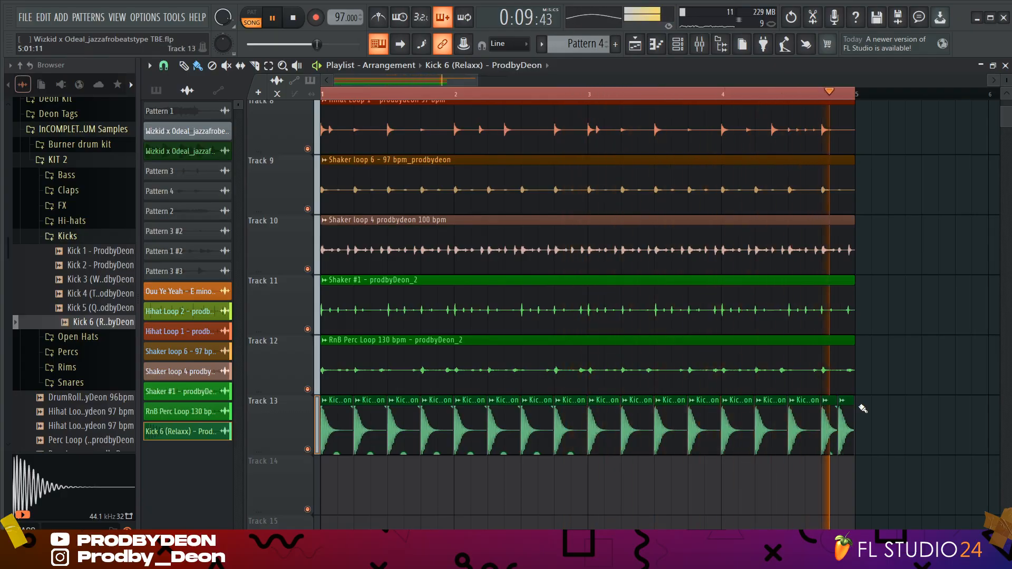
key(space)
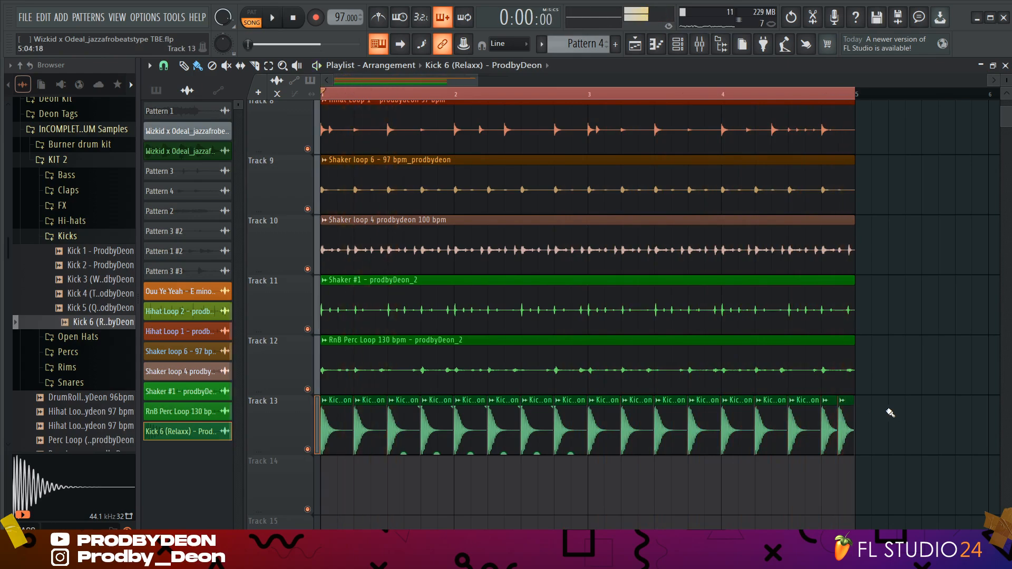
Step: Shrink the playlist track heights, unmute Tracks 1 and 2, and play the melodies with the drums
scroll(886, 411, up, 5)
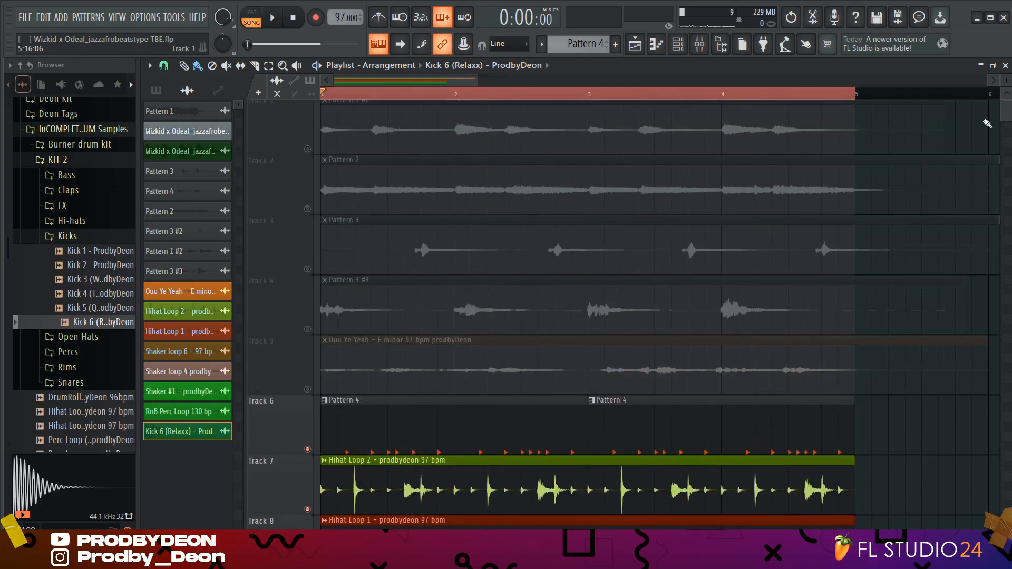
drag(1005, 80, 1005, 137)
scroll(475, 182, up, 1)
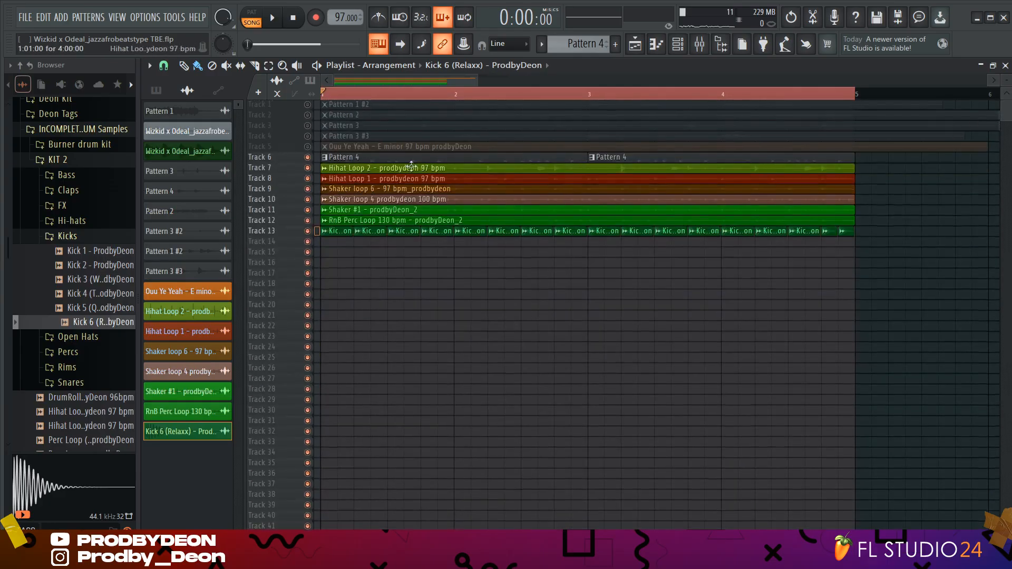
click(308, 116)
click(308, 105)
key(space)
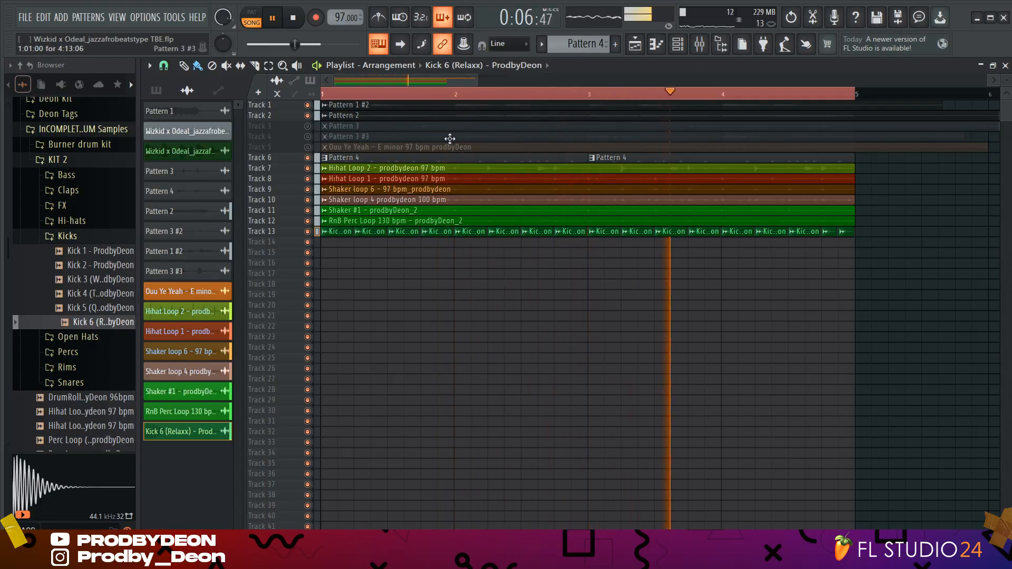
Step: Replace the Kick 6 sample on Track 13 with Vibe - Kick 2 and play it with the melodies
key(space)
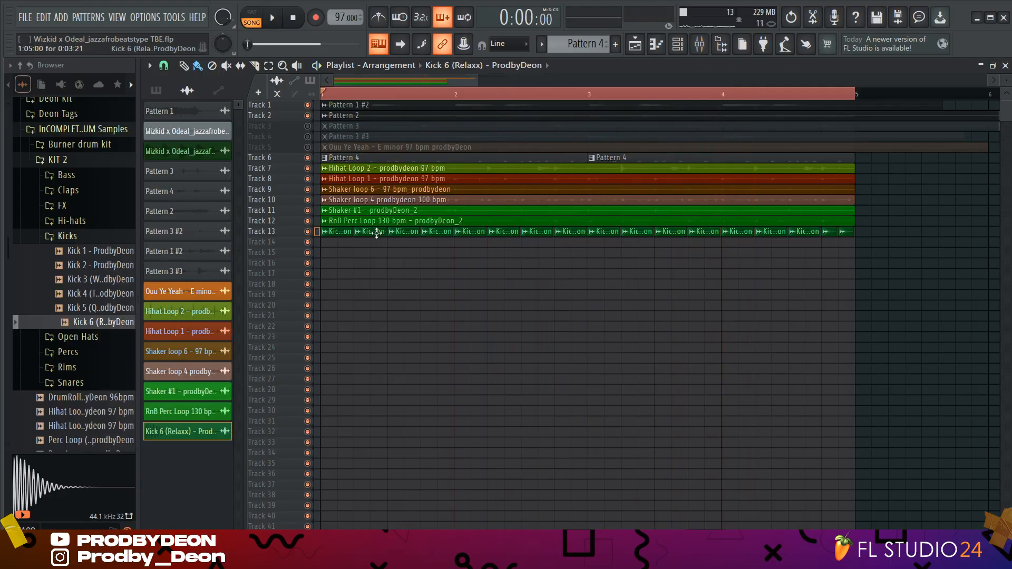
double_click(378, 233)
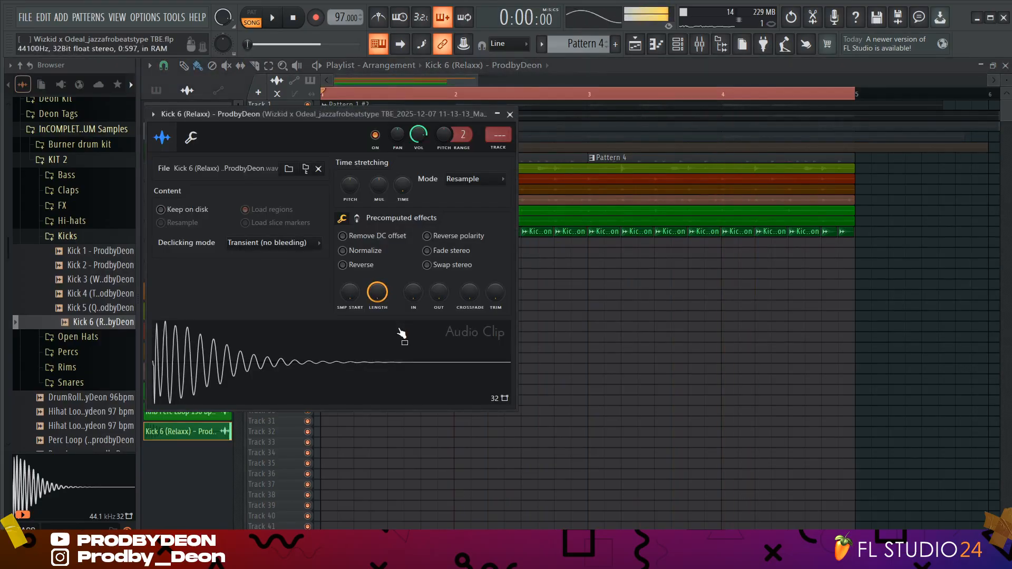
click(106, 239)
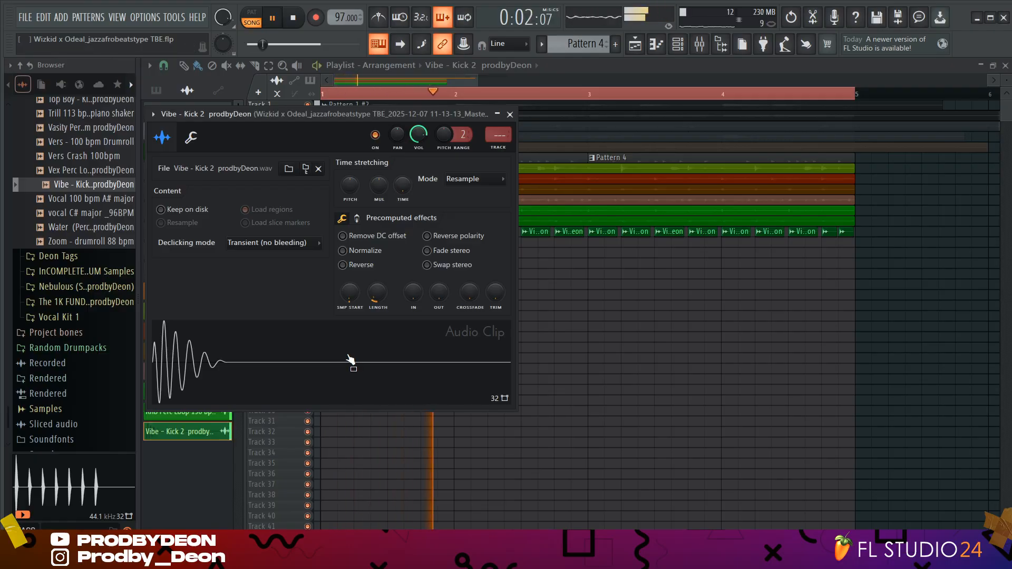
click(509, 114)
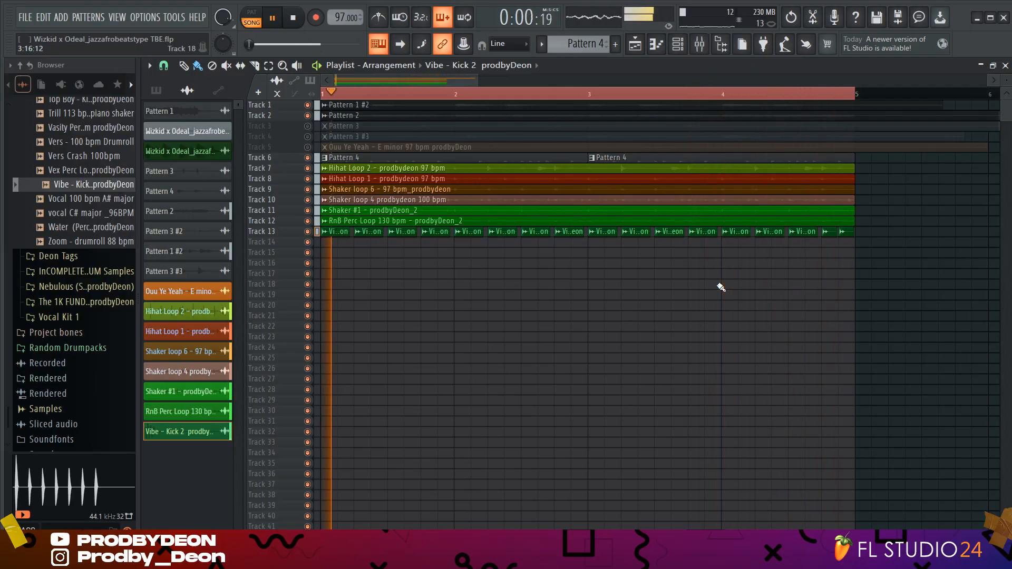
key(space)
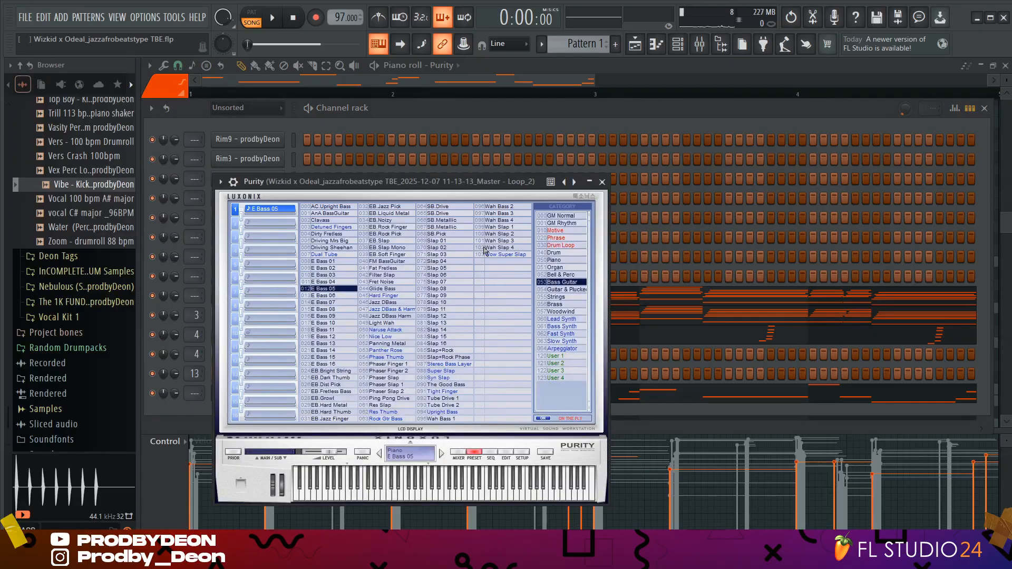
Step: Examine the Purity bass line of Pattern 1 in the piano roll and play it back
click(602, 182)
click(656, 48)
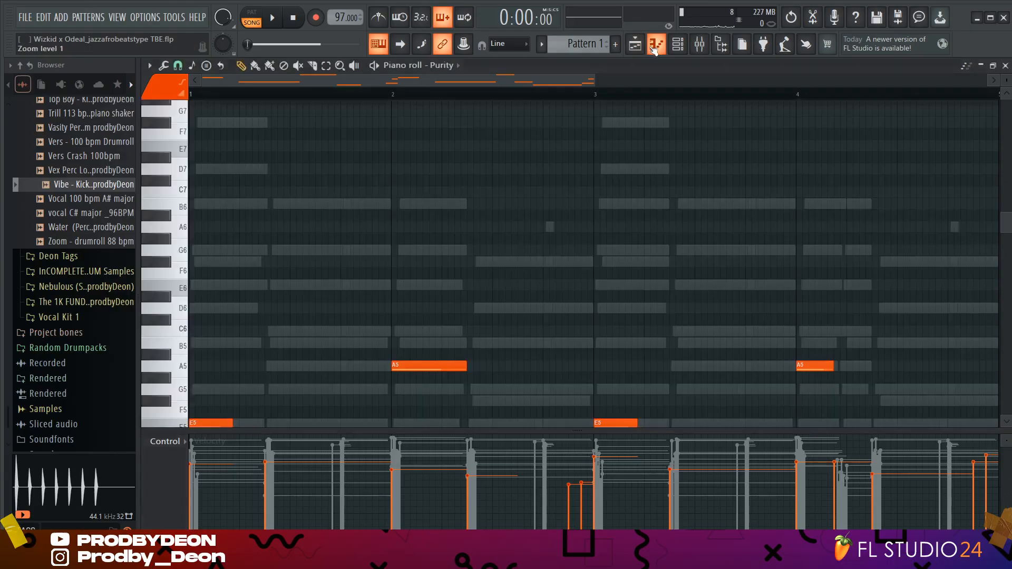
scroll(330, 163, down, 3)
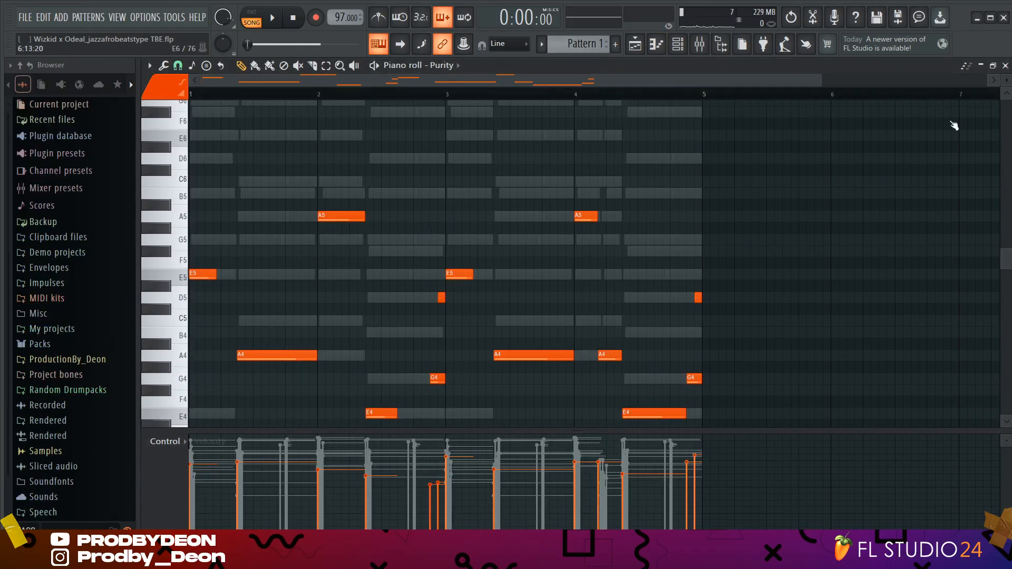
drag(1006, 81, 1007, 94)
scroll(717, 311, down, 1)
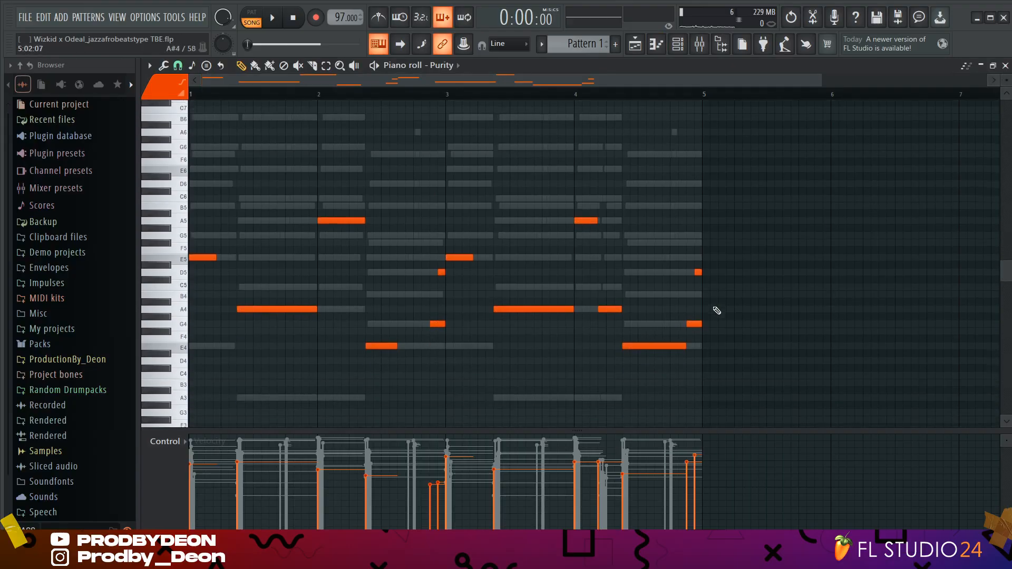
scroll(717, 311, down, 2)
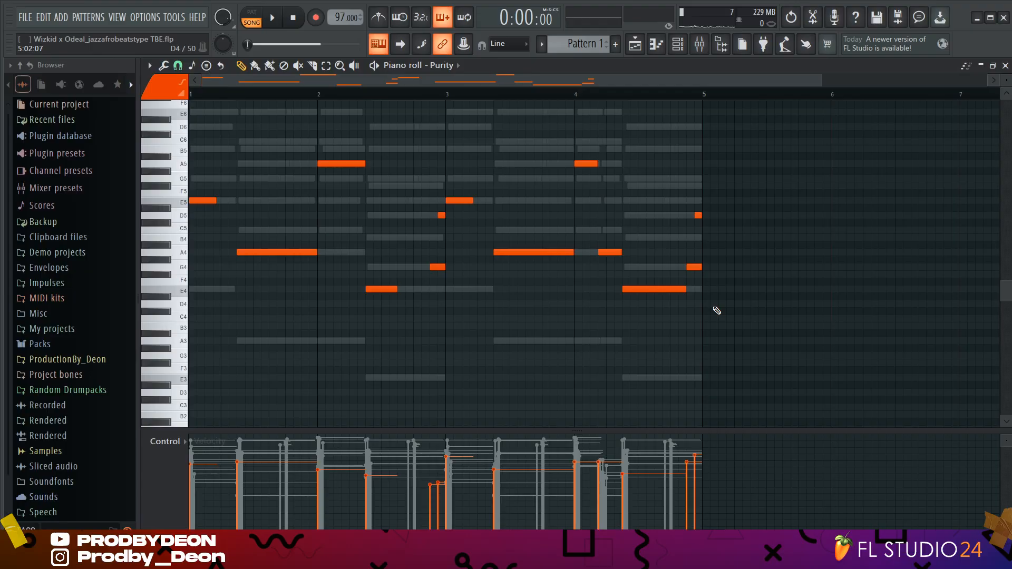
key(ctrl+Down)
key(ctrl+Up)
key(space)
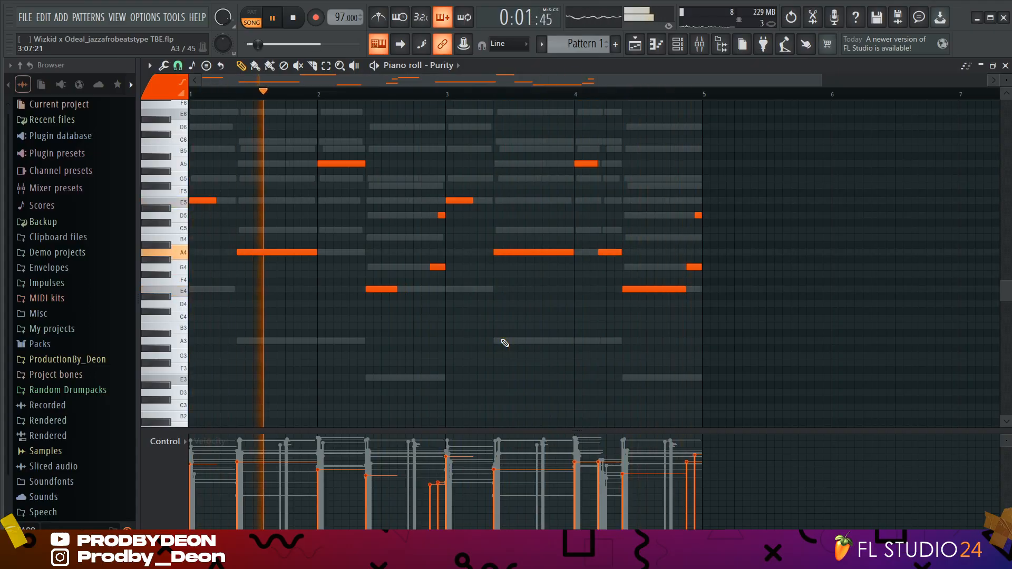
key(space)
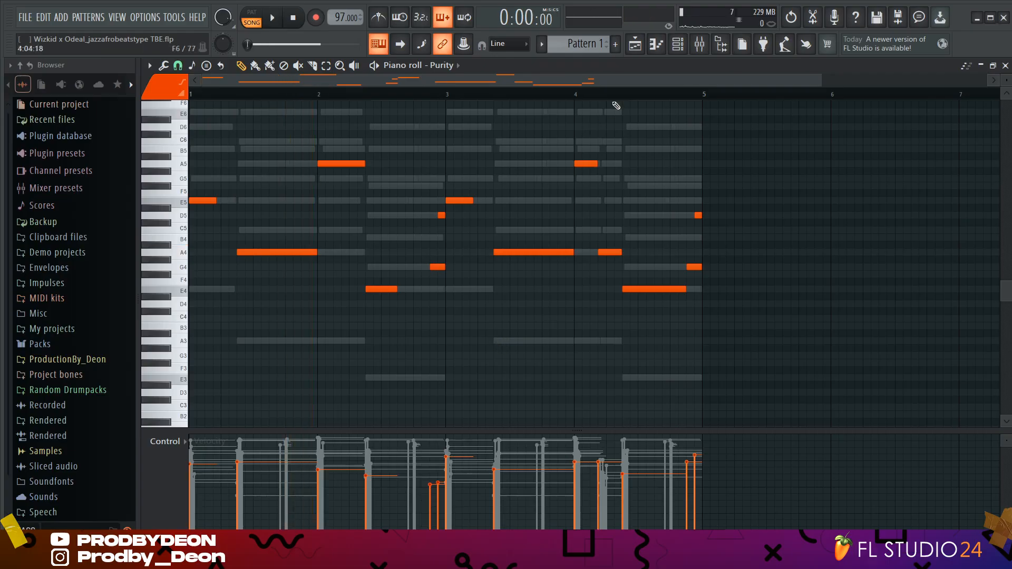
Step: Place Pattern 6 at bar 1 on Track 15 and play it while viewing its Purity notes in the piano roll
click(635, 44)
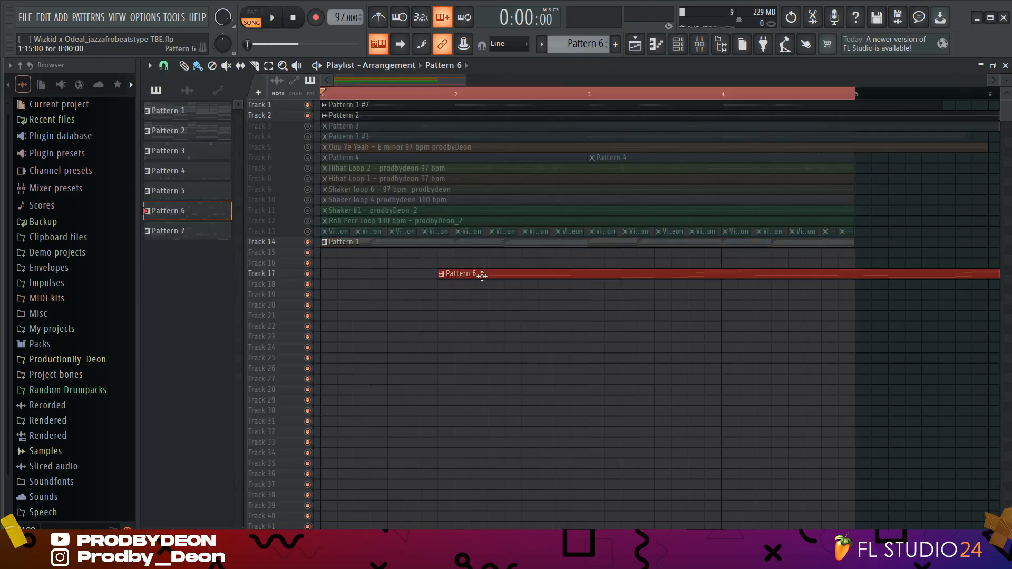
drag(499, 277, 339, 247)
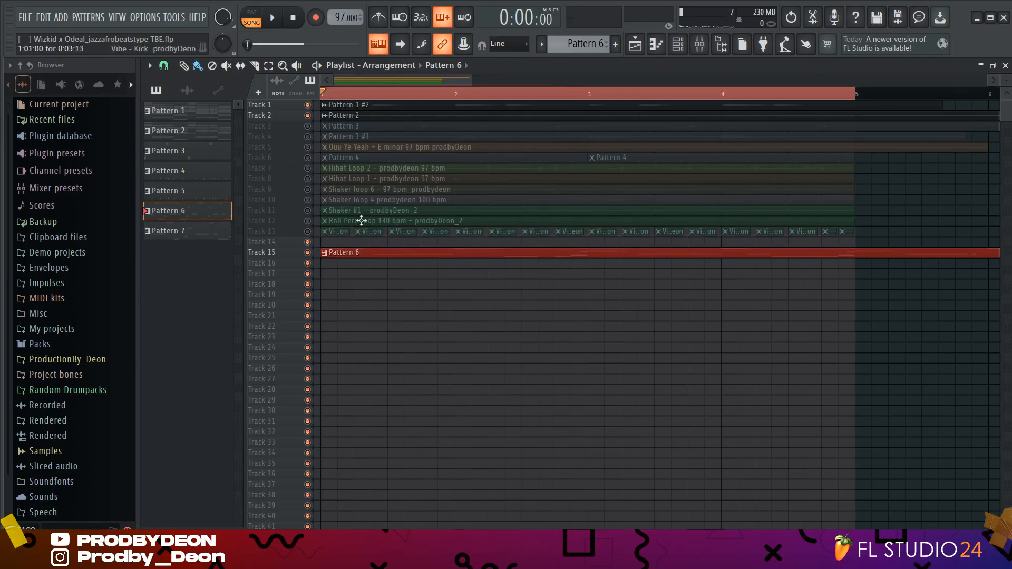
click(656, 45)
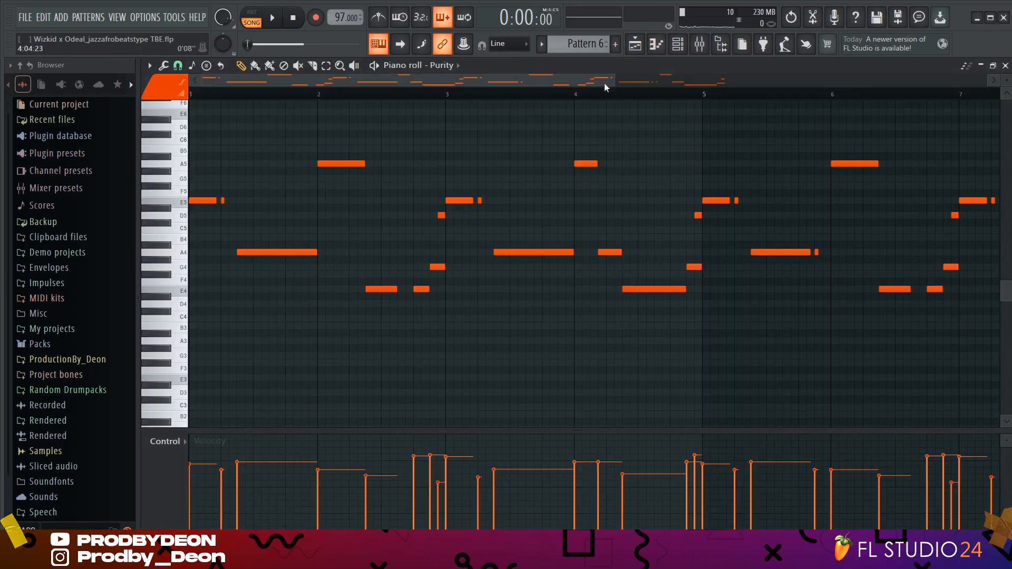
drag(613, 78, 862, 147)
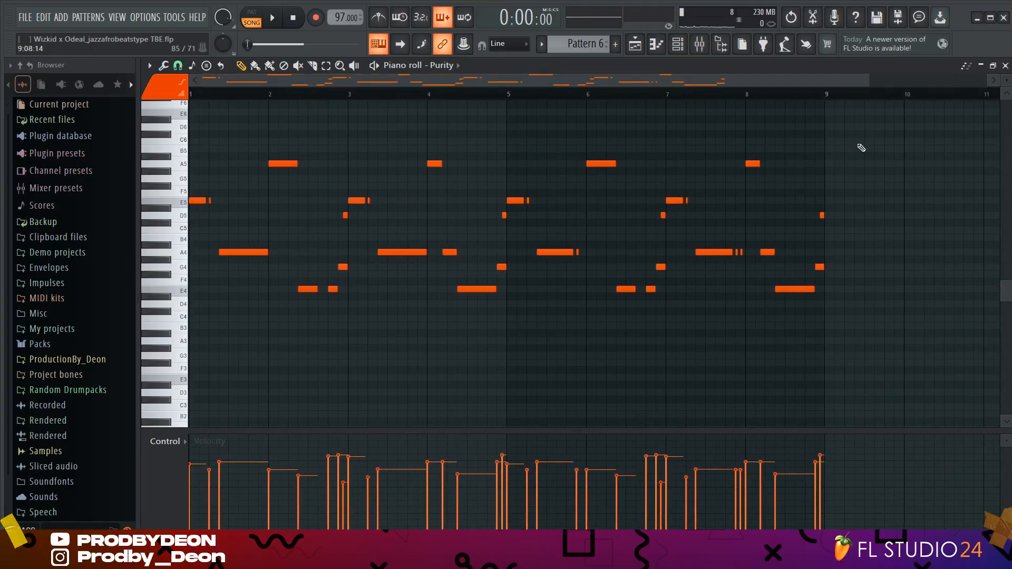
key(space)
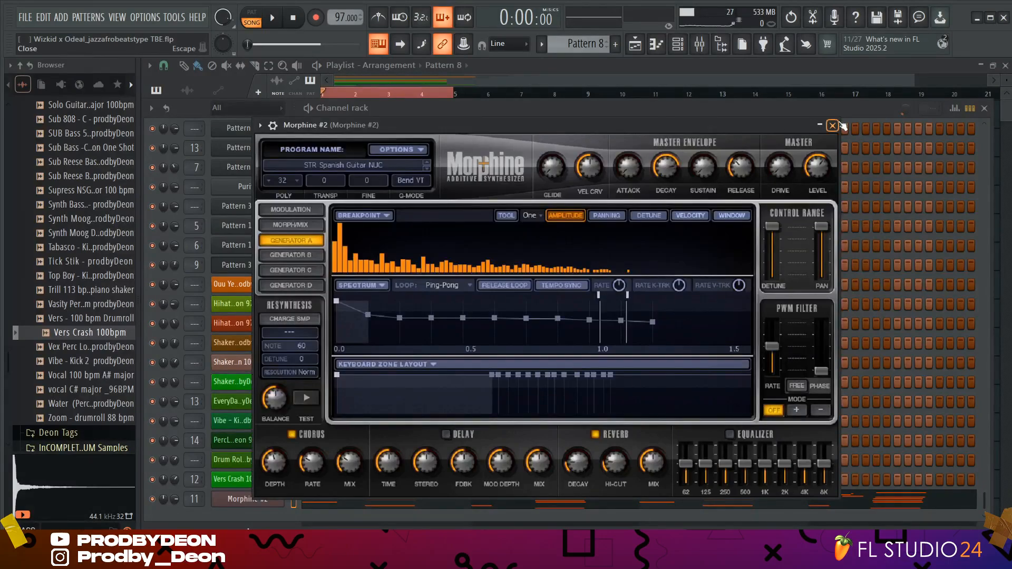
Step: View the Morphine #2 Spanish guitar notes of Pattern 8 in the piano roll and play them in pattern mode
click(829, 126)
click(656, 44)
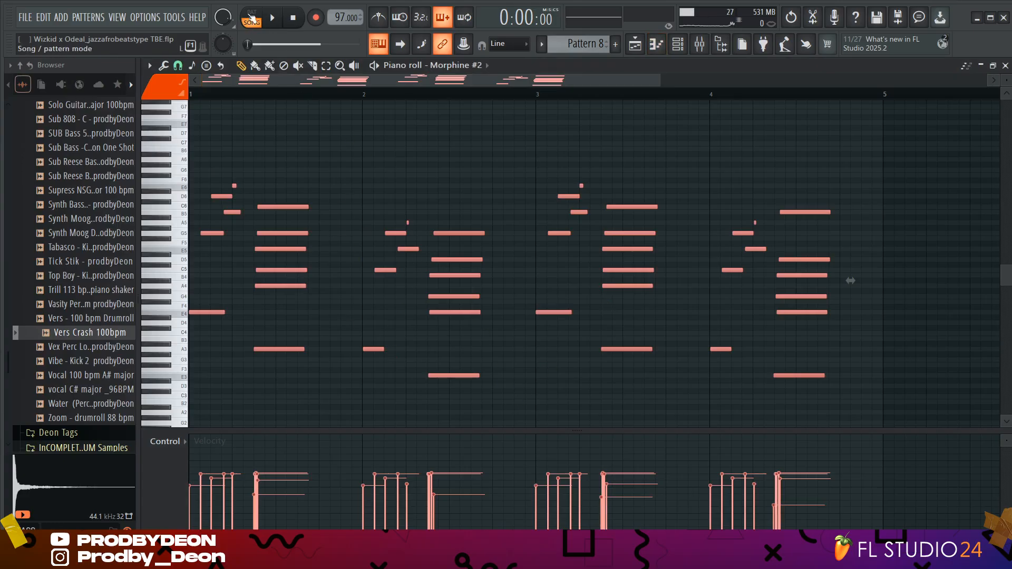
key(l)
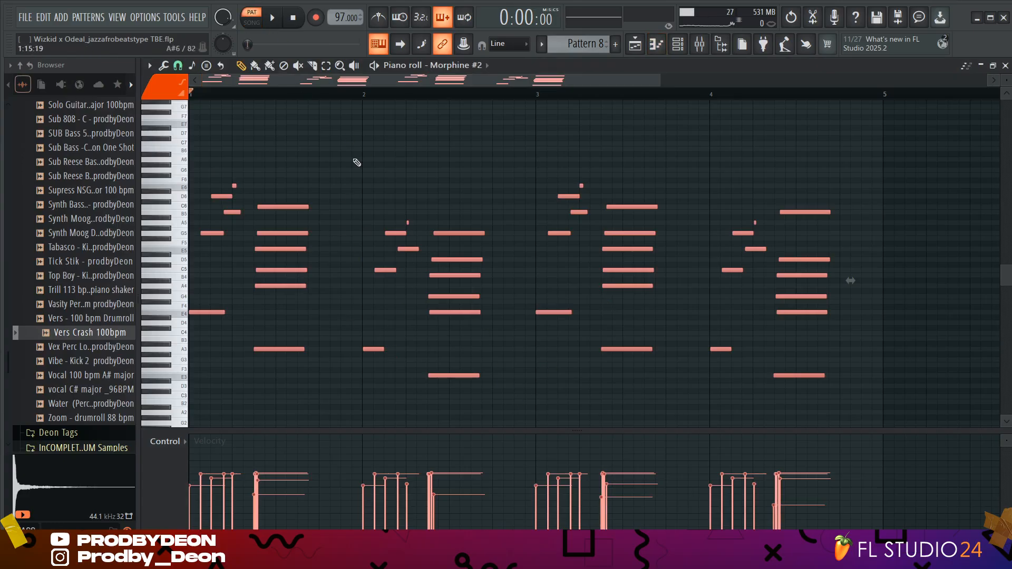
click(274, 20)
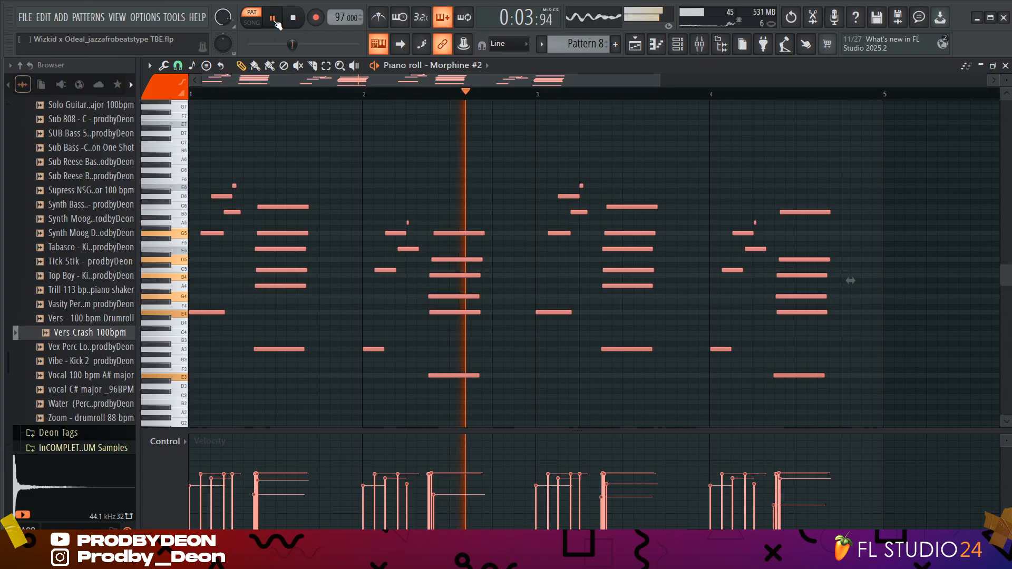
click(274, 20)
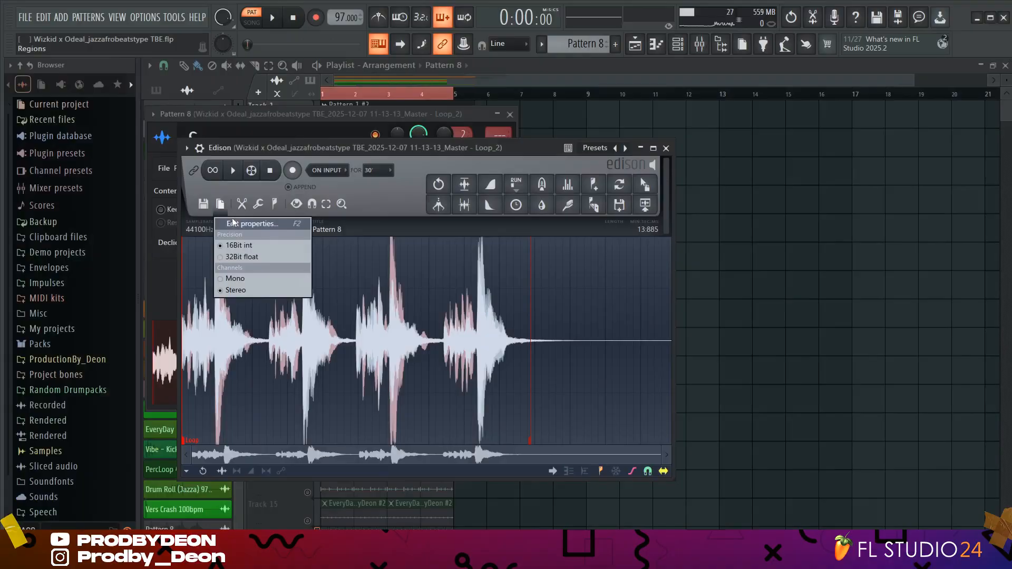
Step: Try resampling the Pattern 8 audio in Edison to 8000 Hz and play the result
click(248, 226)
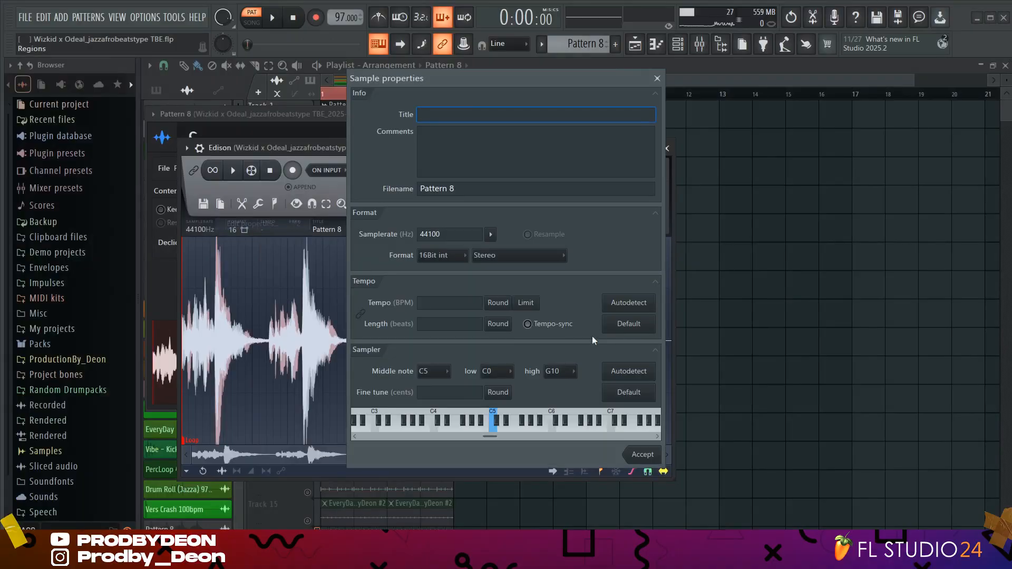
click(490, 235)
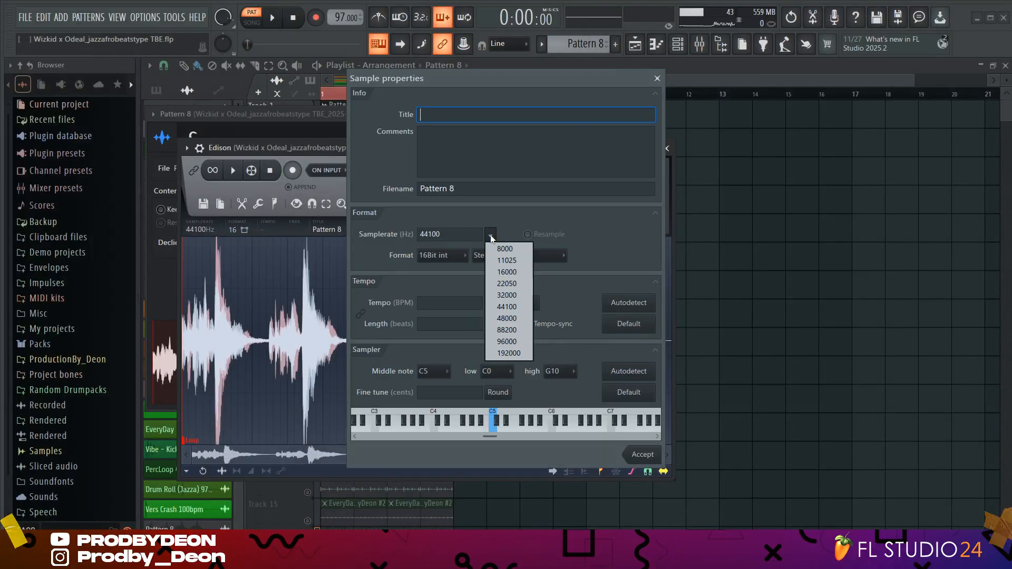
click(500, 249)
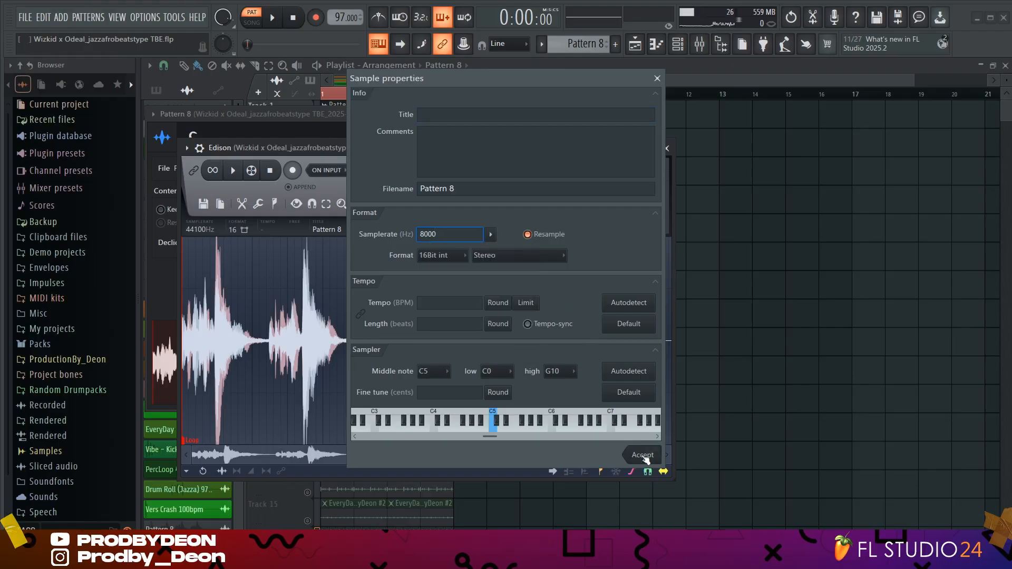
click(644, 456)
key(space)
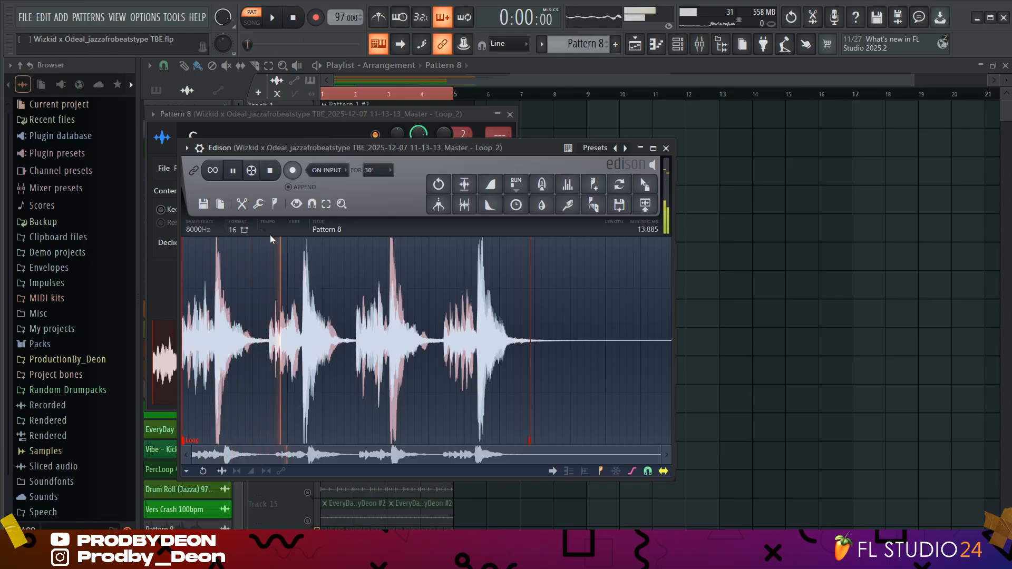
Step: Resample the Pattern 8 audio in Edison to 4000 Hz and play the result
click(234, 228)
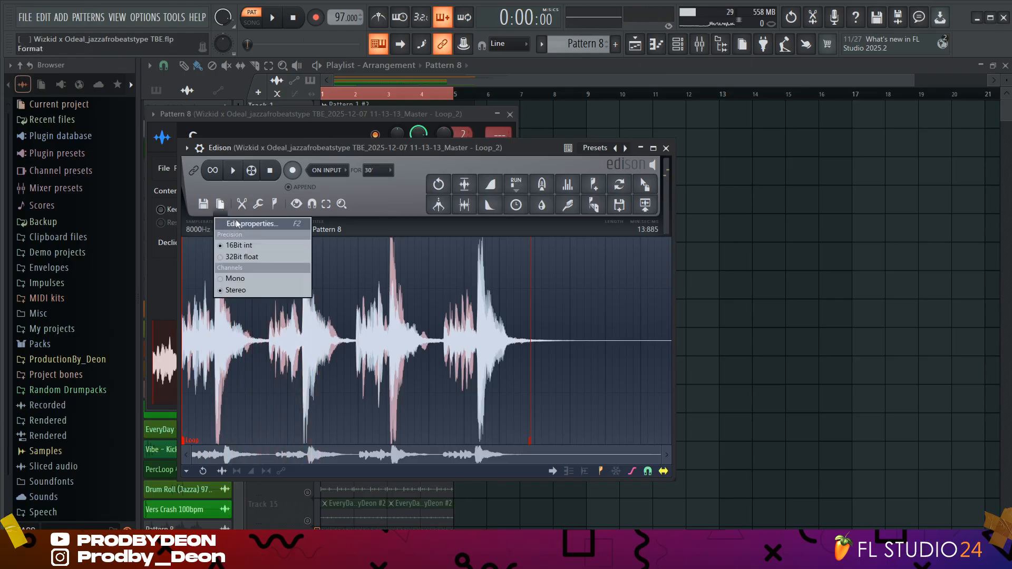
click(248, 224)
click(448, 236)
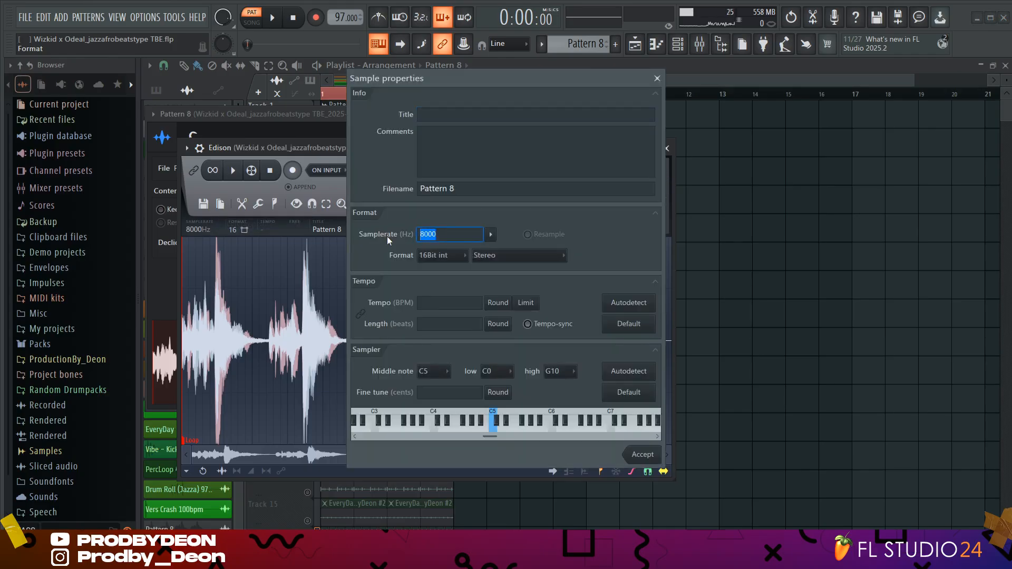
text(4000)
click(529, 235)
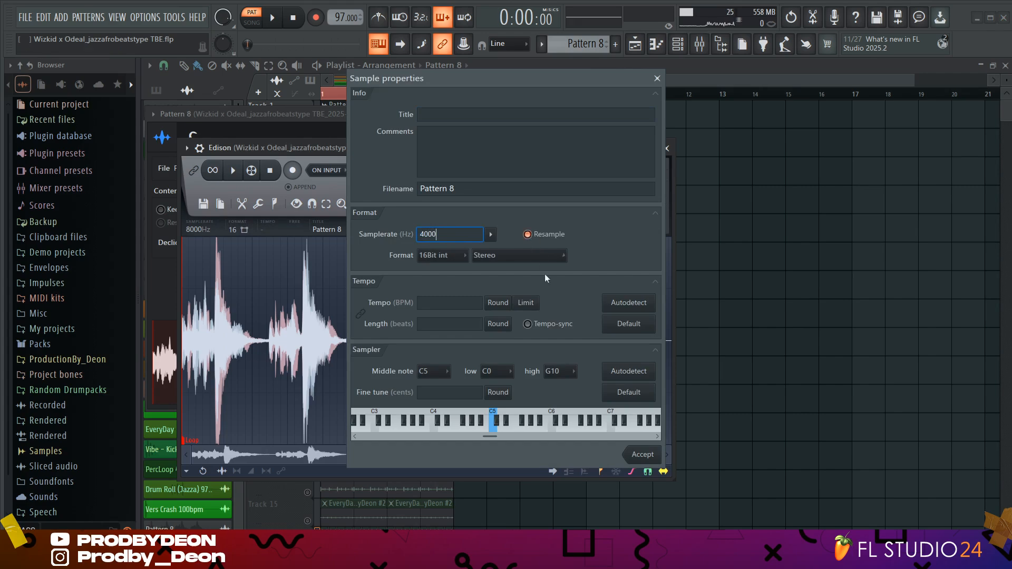
click(645, 454)
key(space)
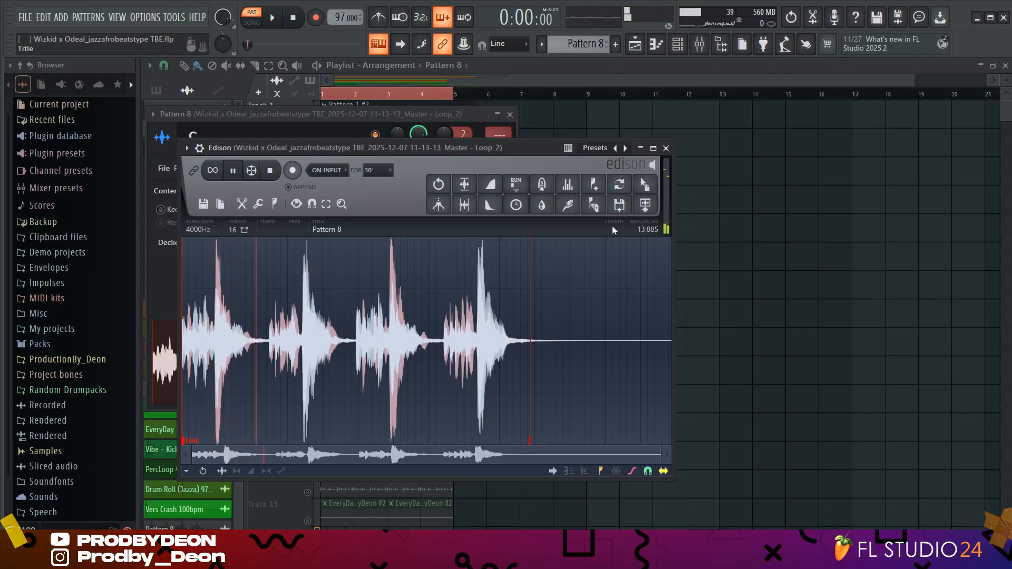
Step: Stop playback, send the resampled Pattern 8 audio to the playlist as an audio clip, and close Edison
key(space)
click(646, 206)
click(667, 148)
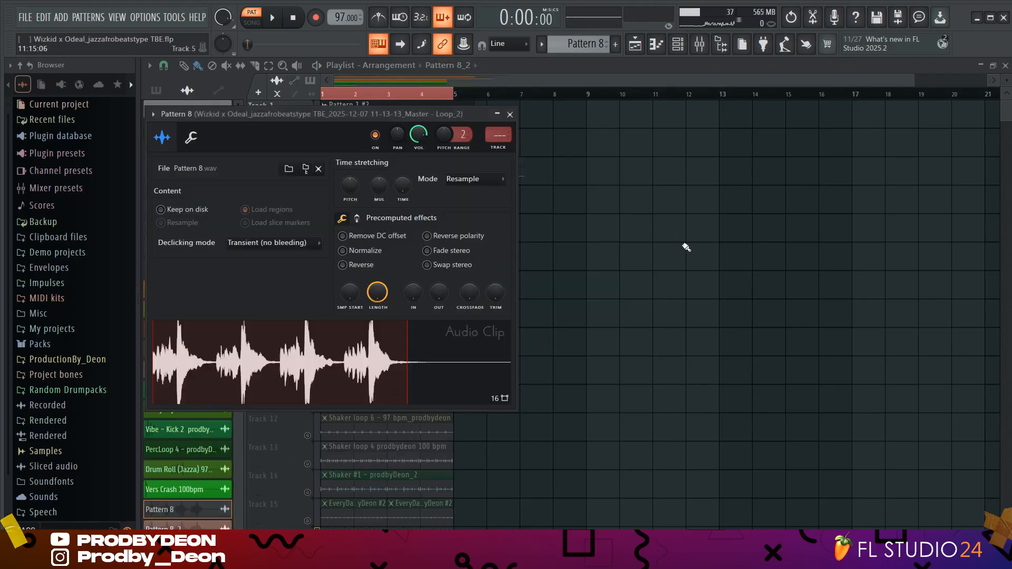